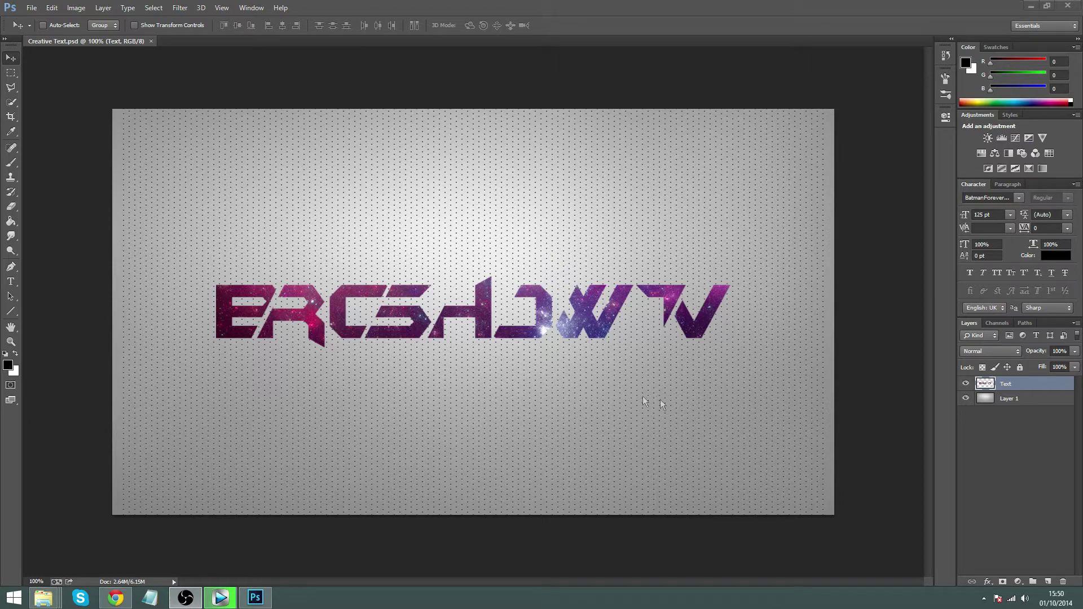
Create a new document named Creative Text using the Film & Video preset with the HDV 1080p/29.97 size.
click(31, 8)
click(35, 20)
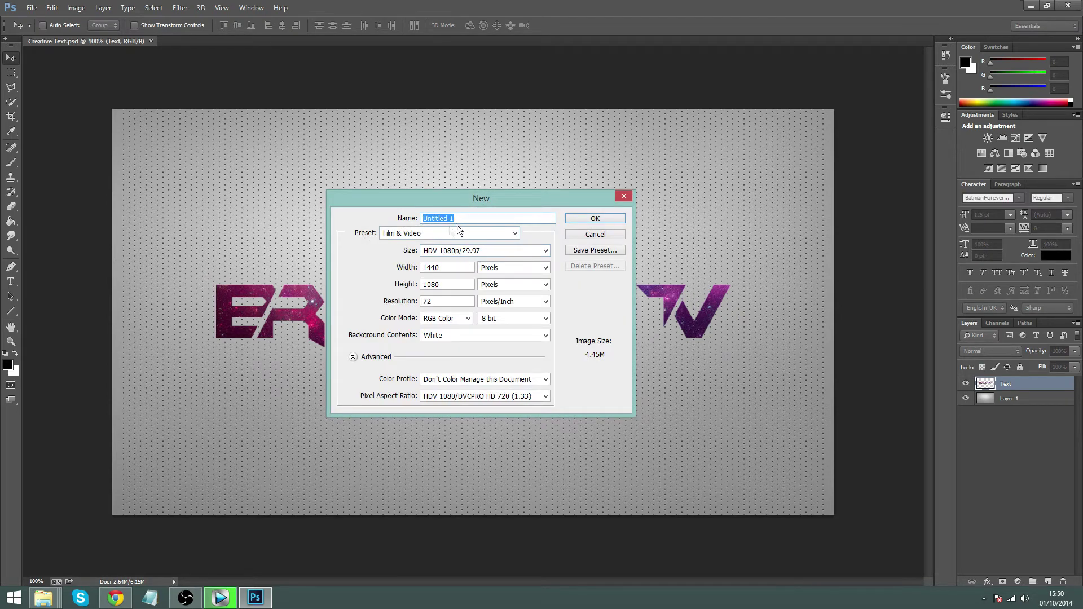
text(Creative Text)
click(388, 235)
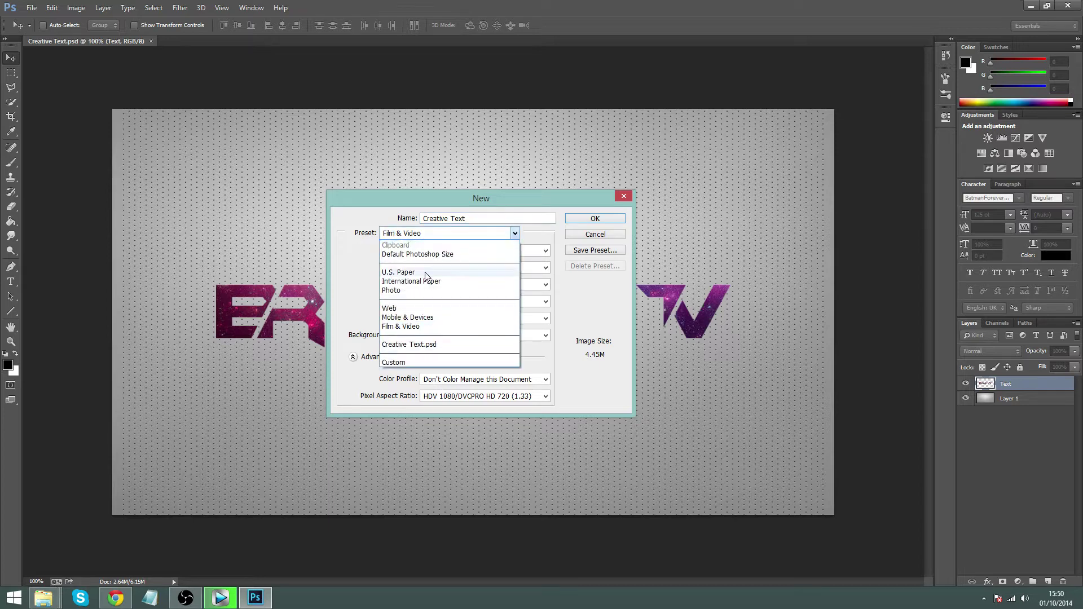
click(429, 322)
click(437, 254)
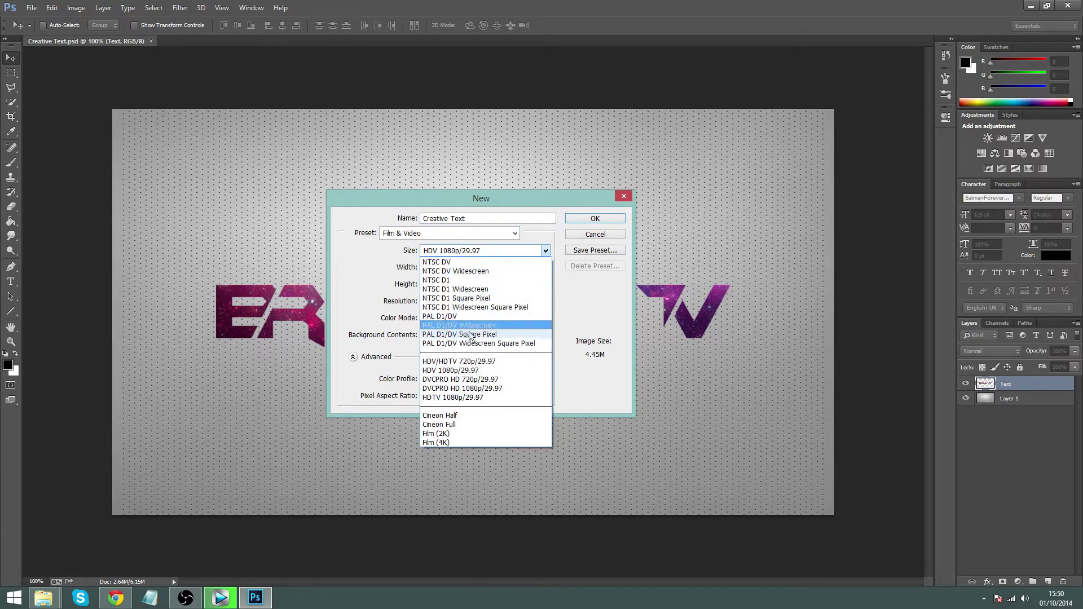
click(450, 370)
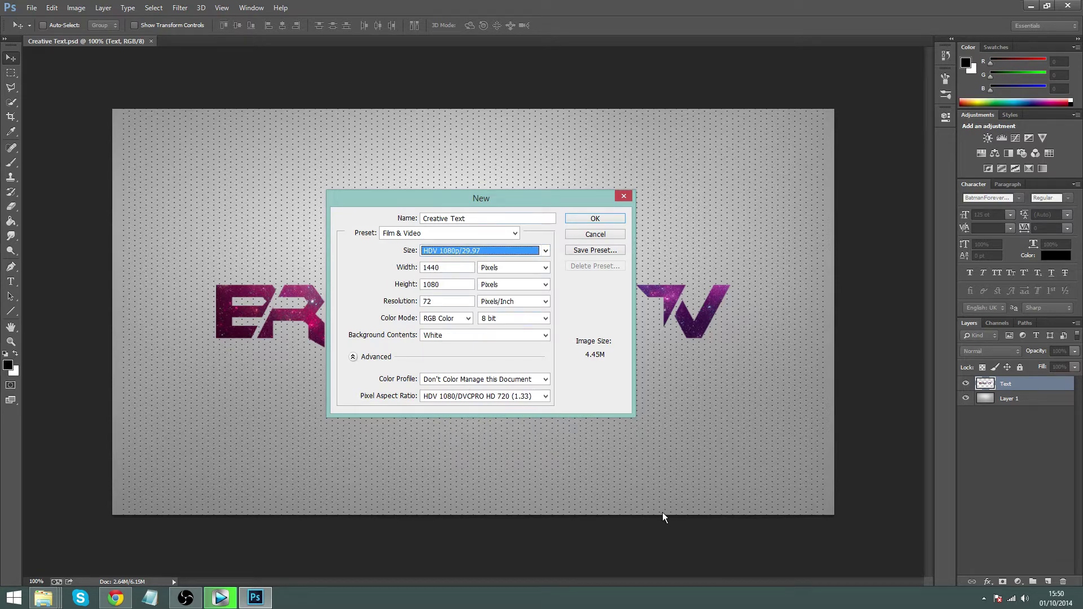
click(580, 221)
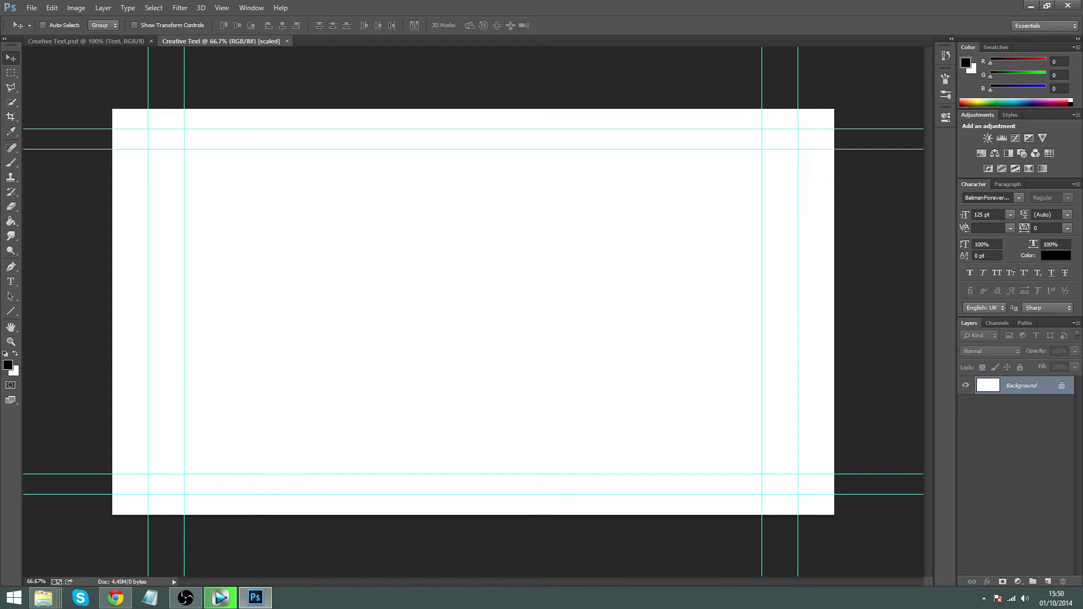
Add the text BroShowTV in black at 125 pt and move it near the middle of the canvas.
click(11, 282)
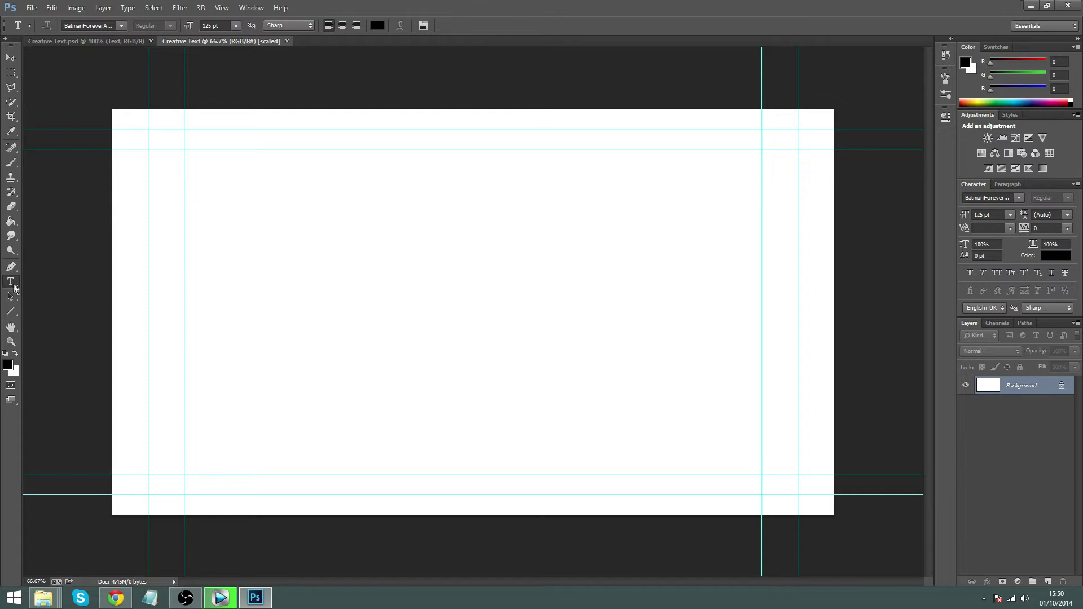
click(431, 304)
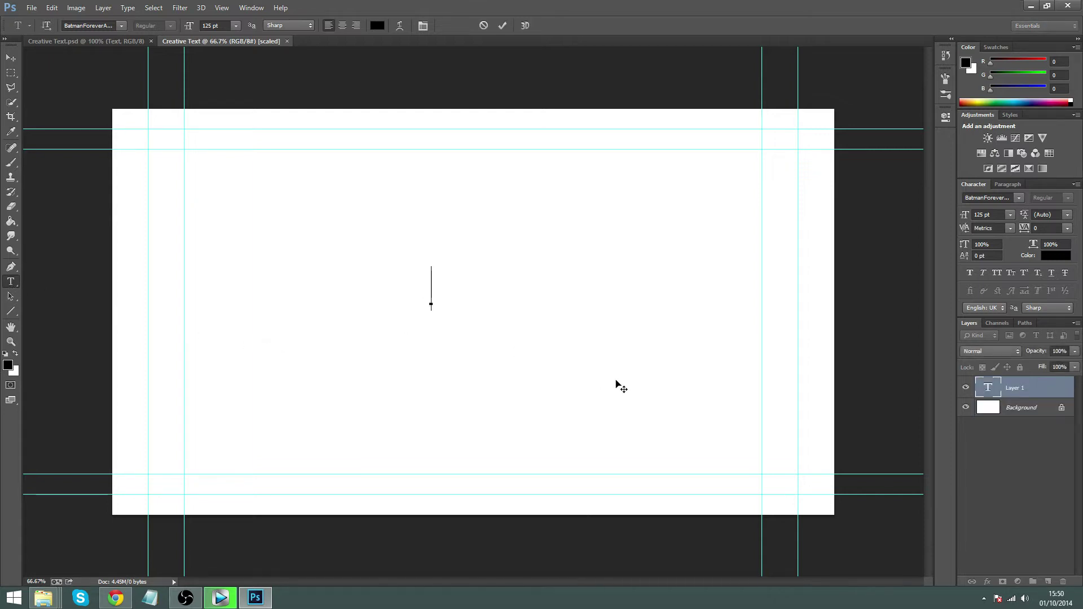
text(BRO)
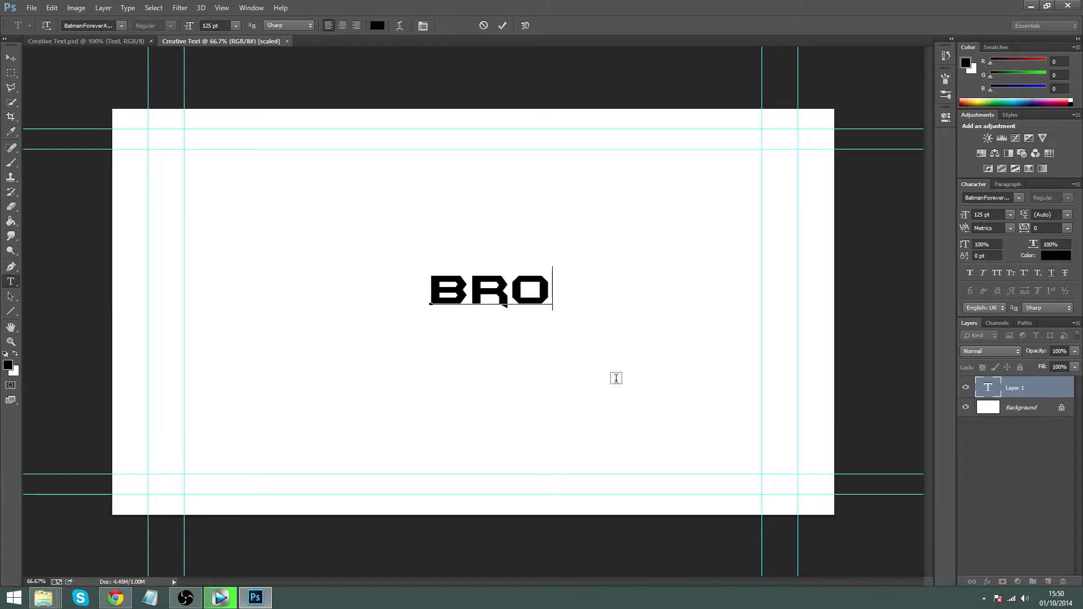
text(SHOWTV)
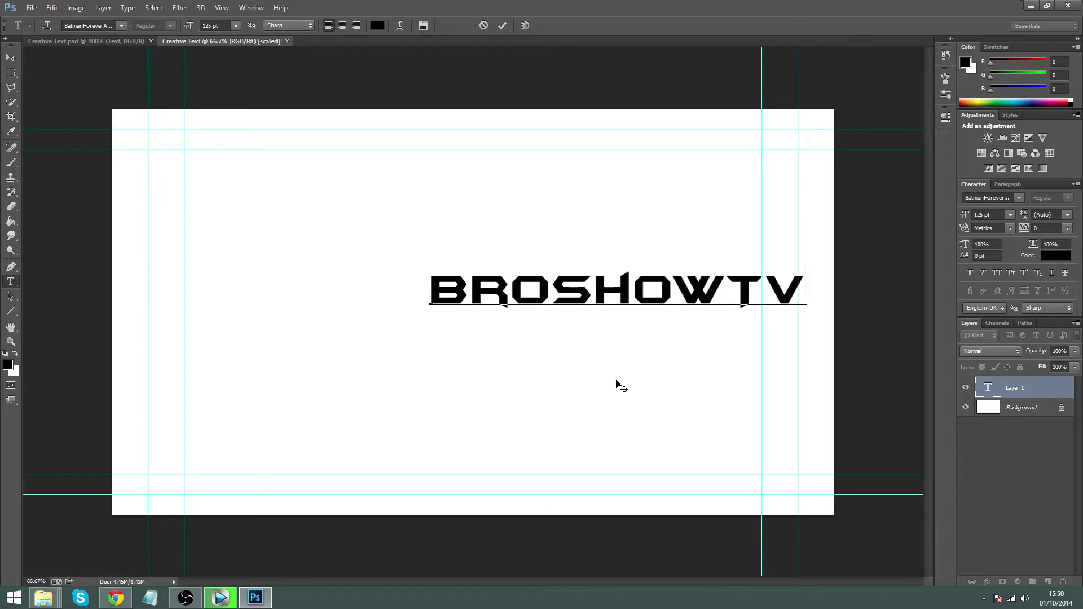
click(11, 57)
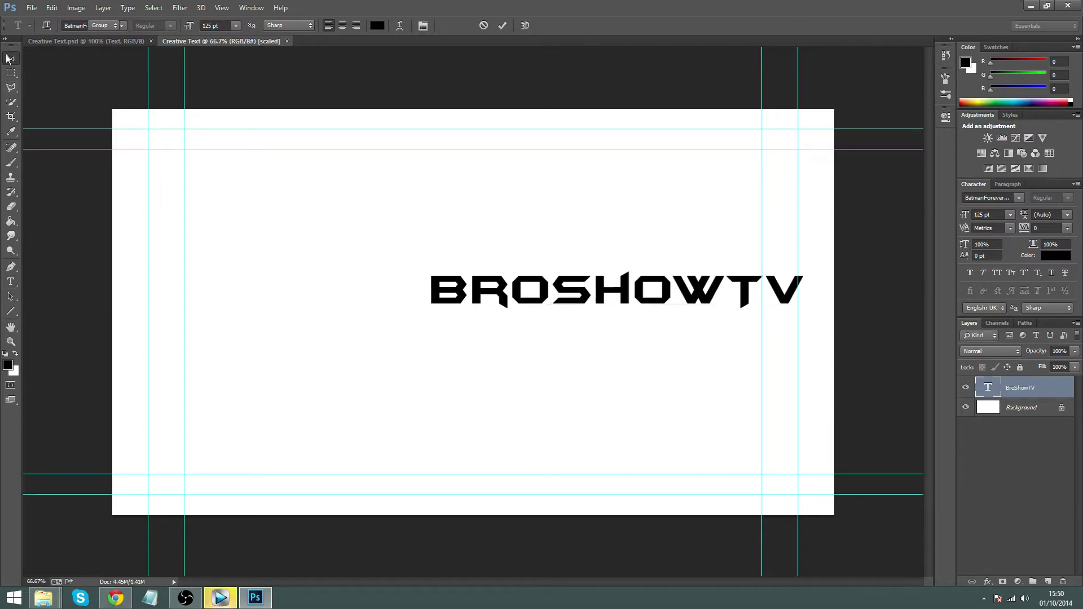
drag(581, 284, 436, 317)
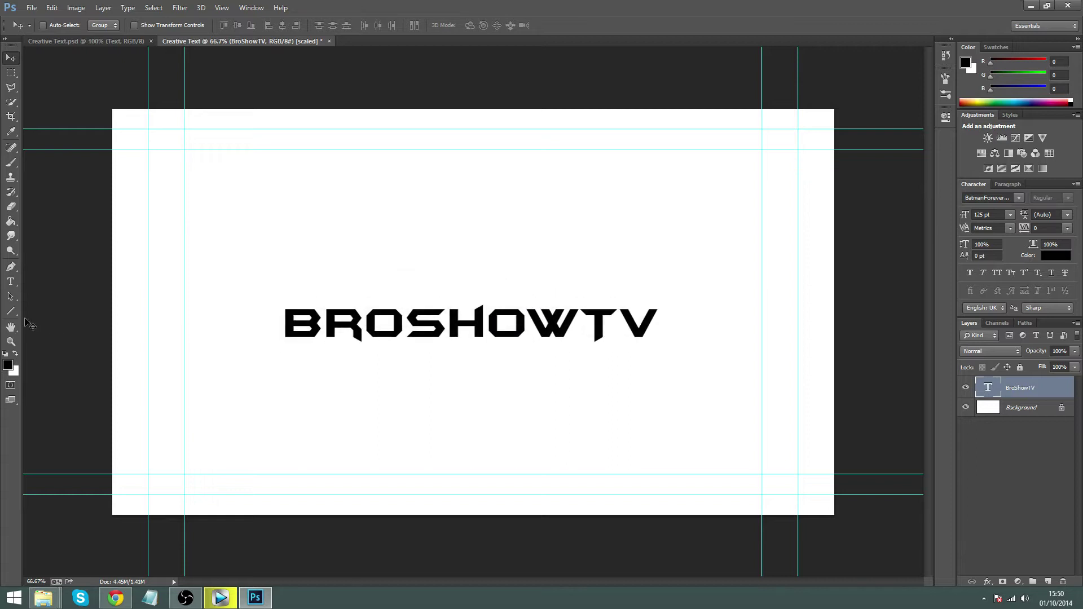
click(10, 282)
click(11, 58)
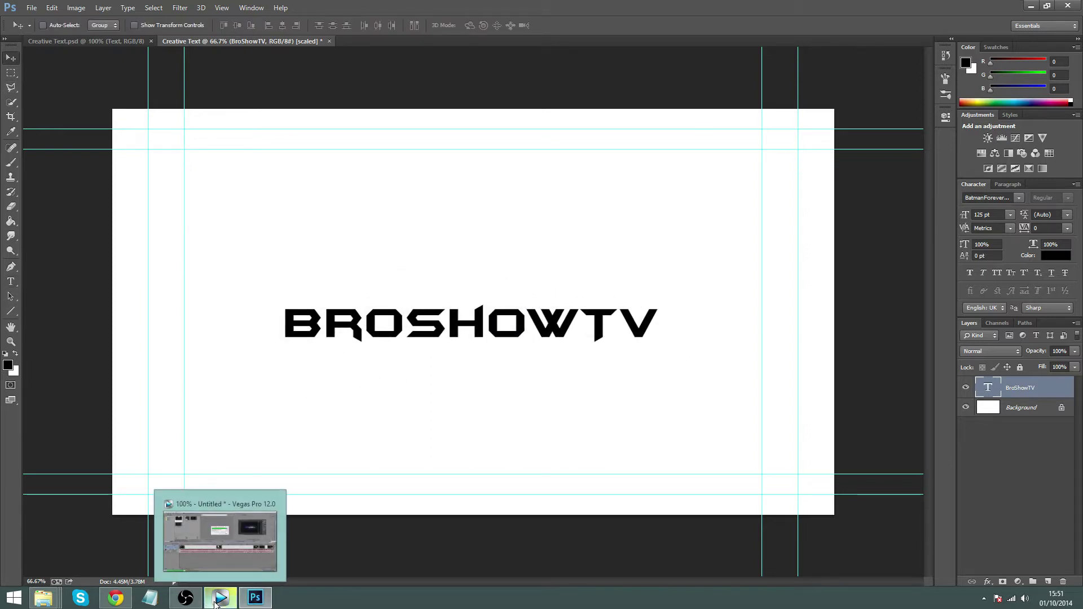
Switch to Vegas Pro, dismiss the completed render dialog and exit the program without saving the project.
click(304, 569)
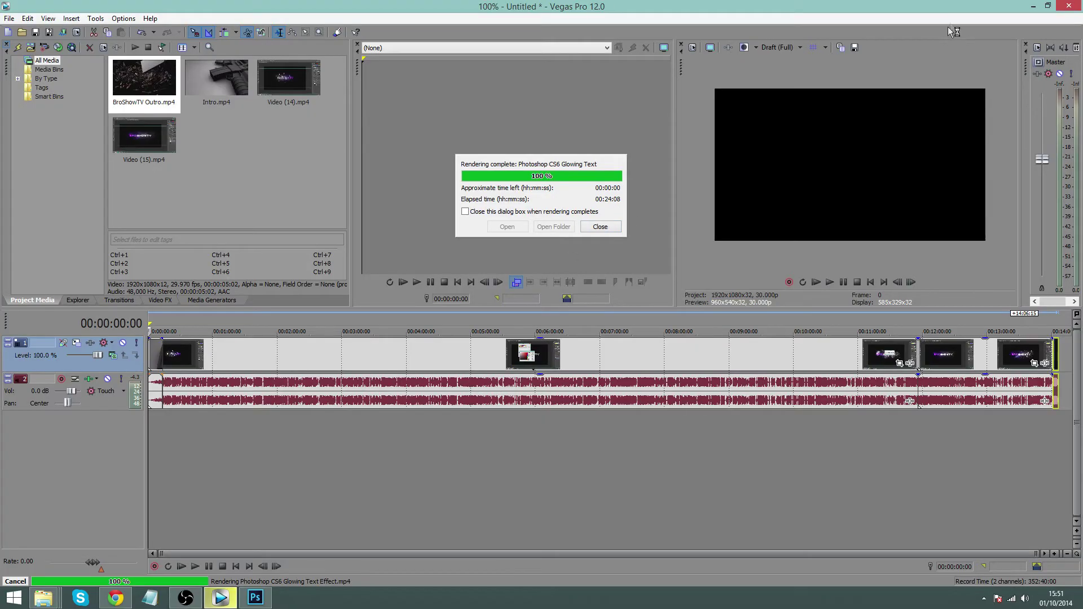
click(1041, 6)
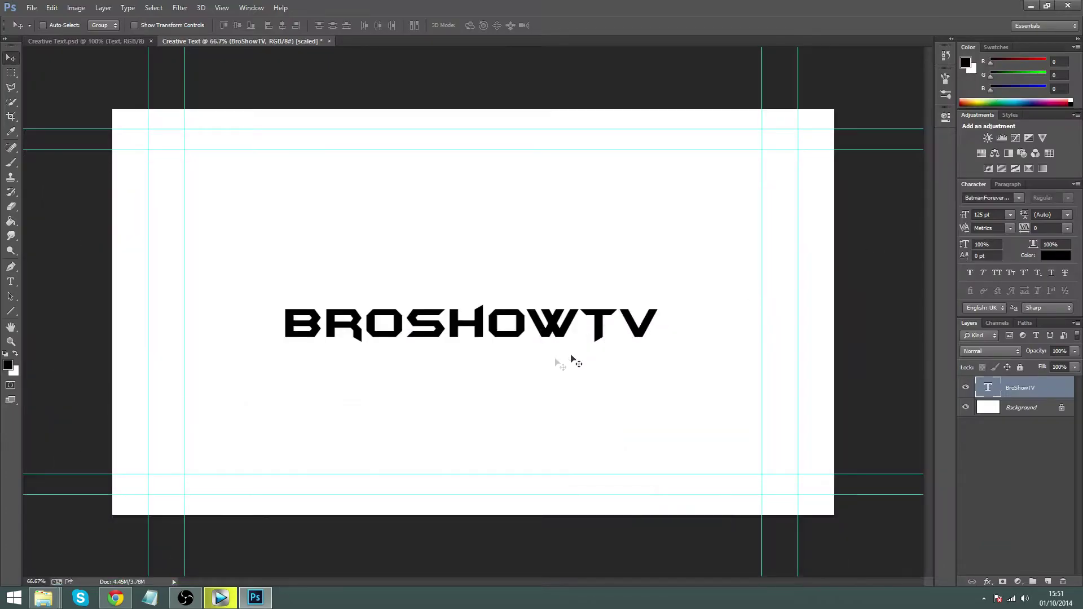
click(220, 598)
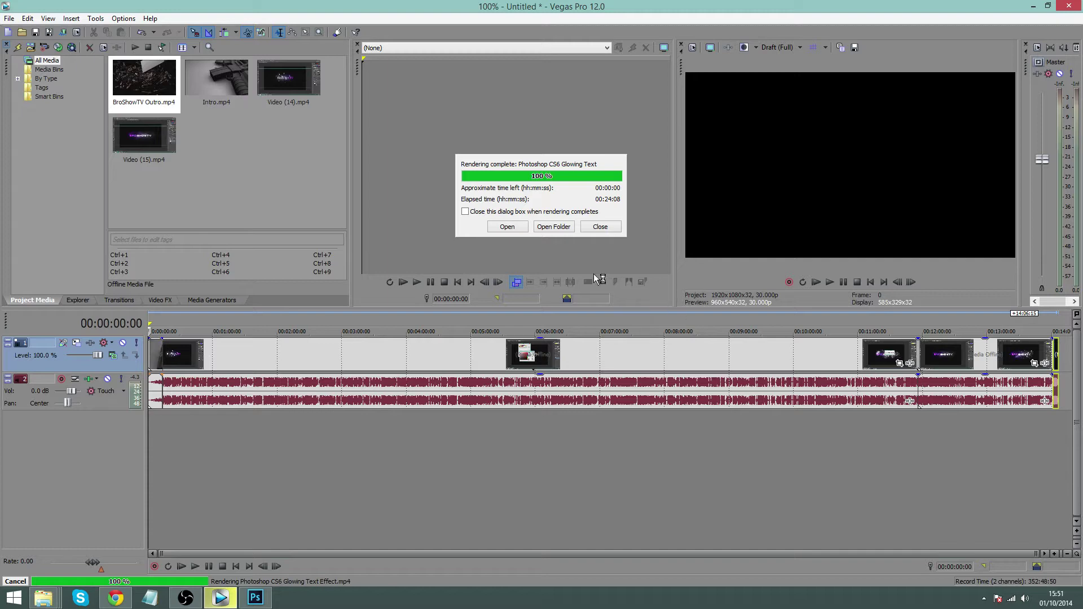
click(600, 227)
click(1070, 6)
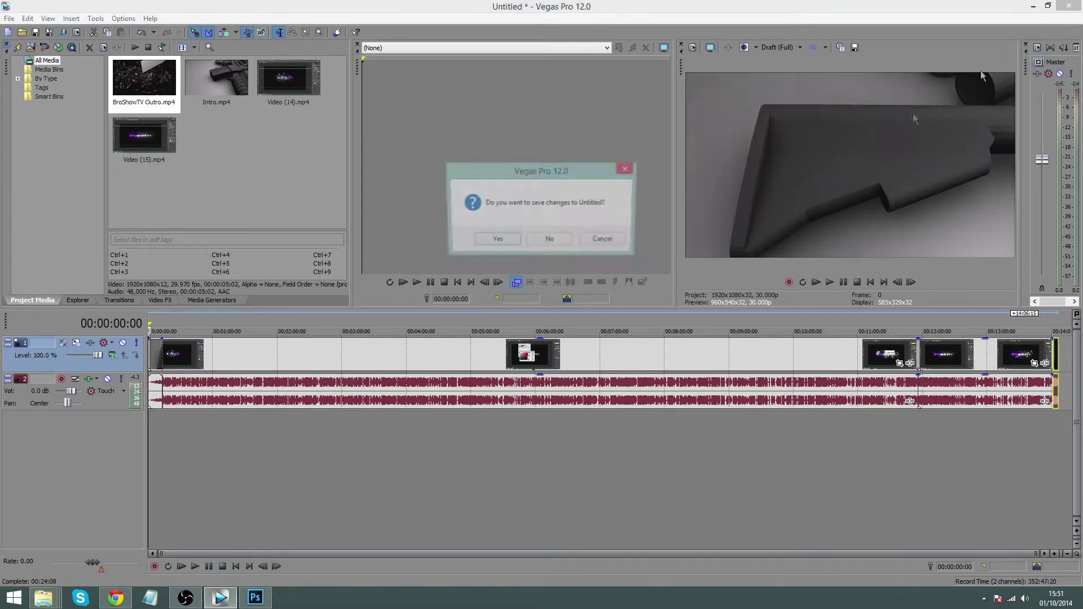
click(551, 241)
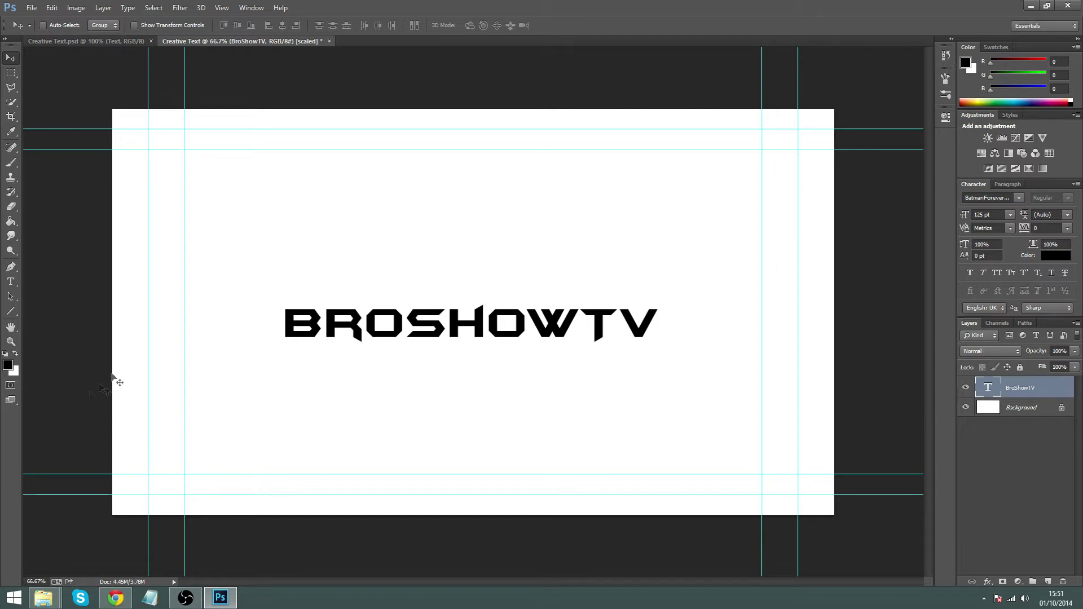
Centre the BroShowTV text on the whole canvas, then clear the selection.
click(1034, 417)
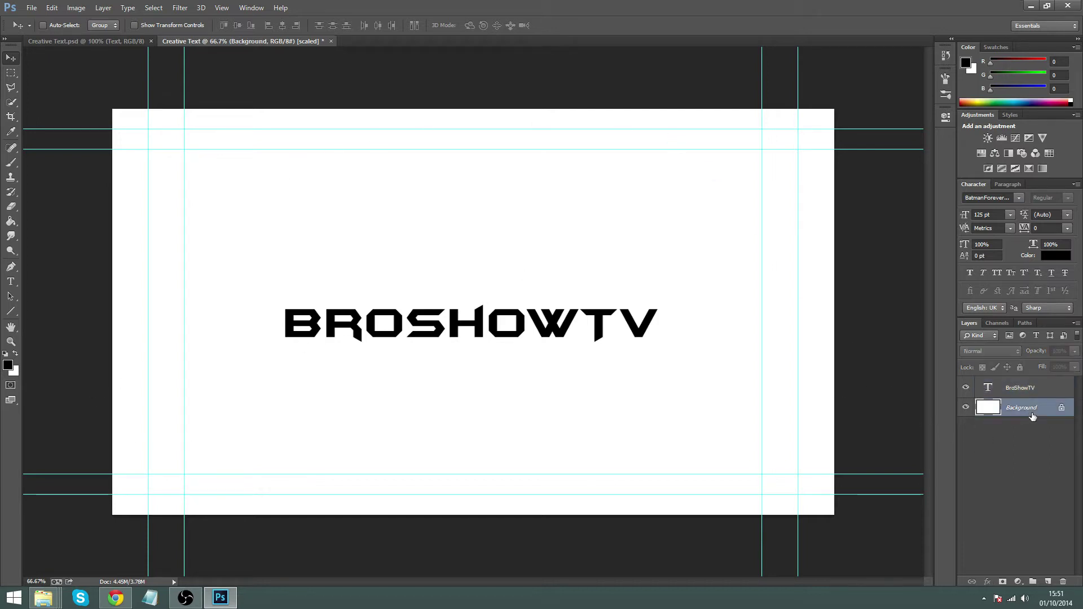
key(ctrl+a)
click(1013, 392)
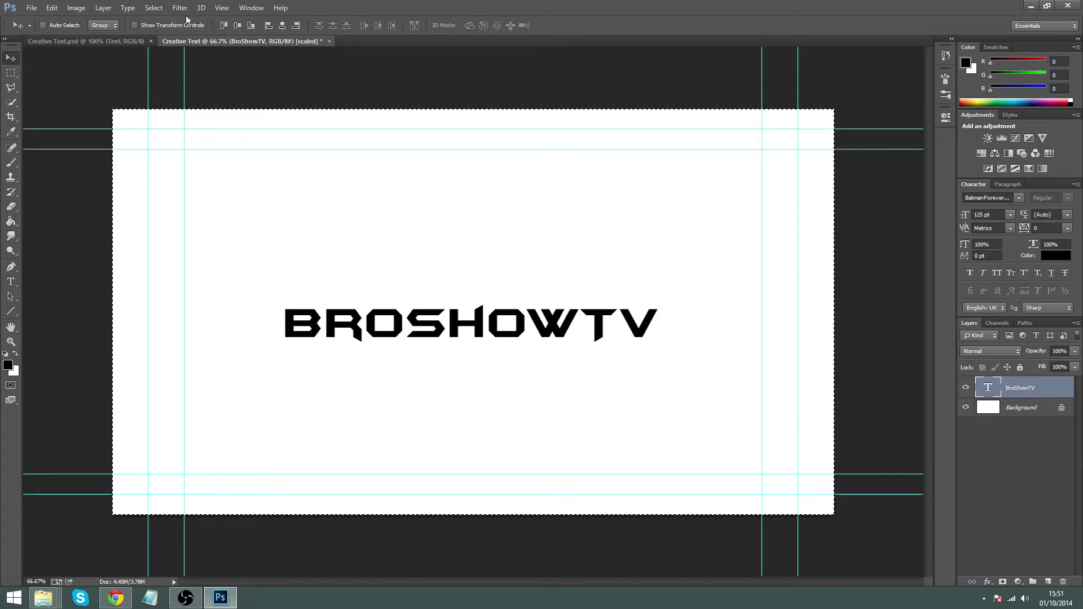
click(282, 26)
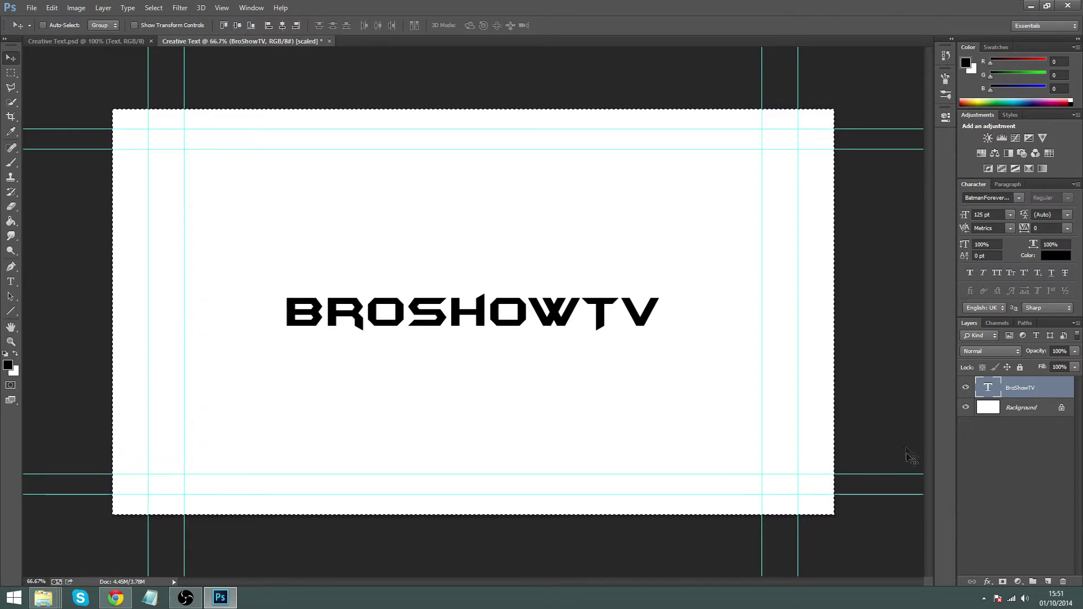
key(ctrl+d)
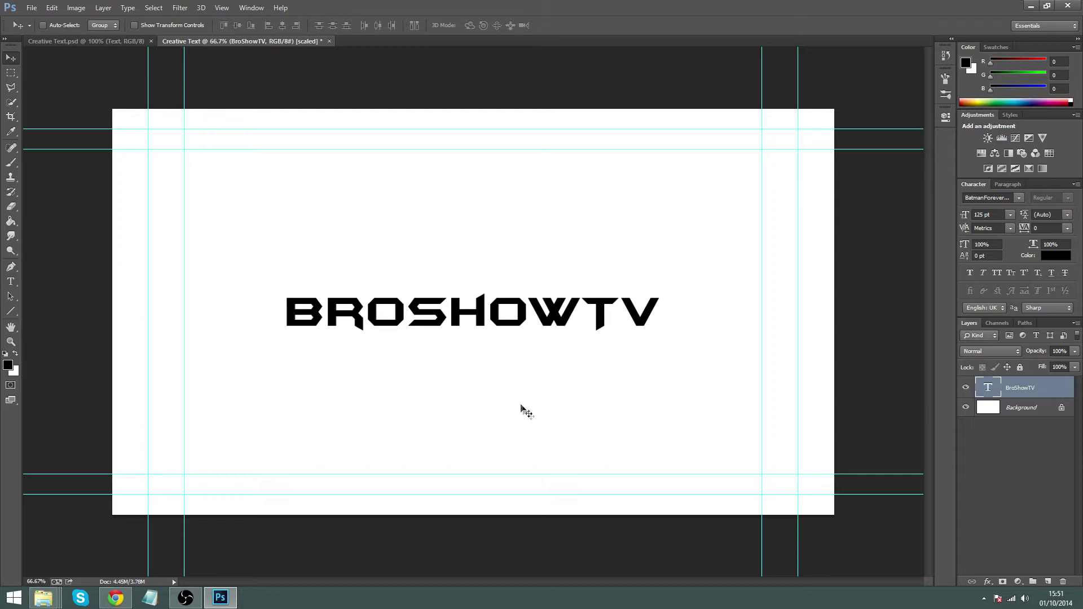
Scale the BroShowTV text up proportionally to about 188 pt and reposition it around the middle of the canvas.
key(ctrl+t)
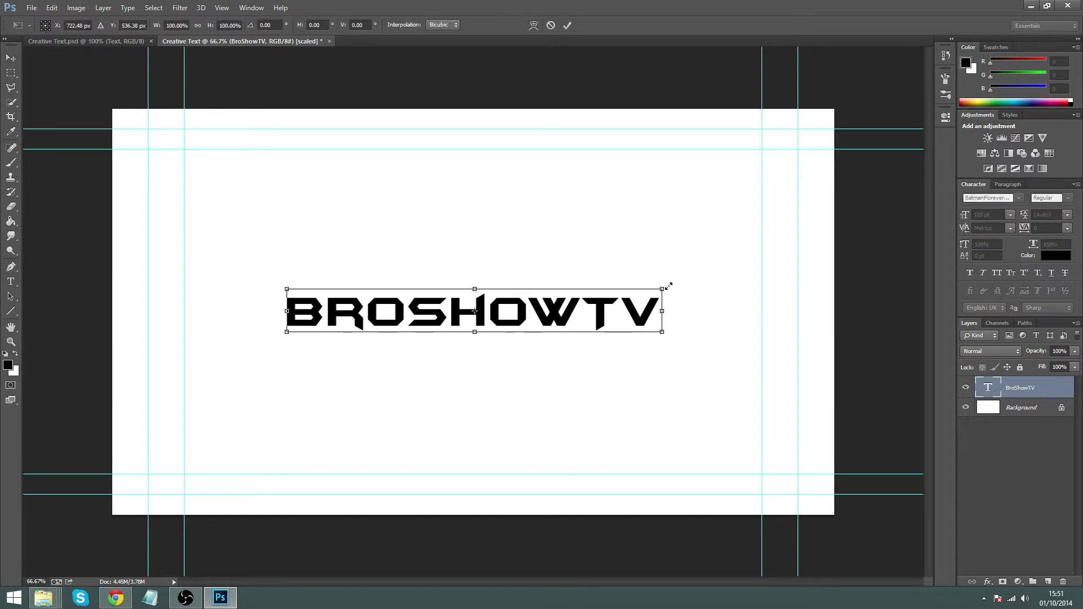
drag(665, 287, 791, 186)
key(v)
click(502, 227)
drag(660, 316, 592, 309)
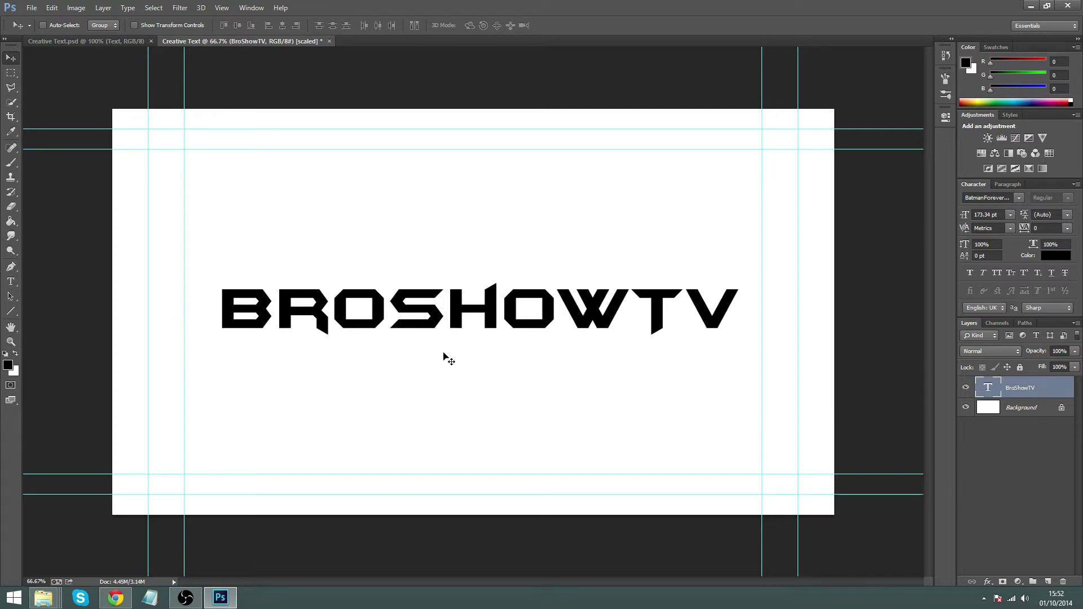
key(ctrl+t)
drag(743, 276, 788, 245)
mouse_move(715, 310)
mouse_down()
mouse_move(688, 310)
mouse_move(699, 309)
mouse_up()
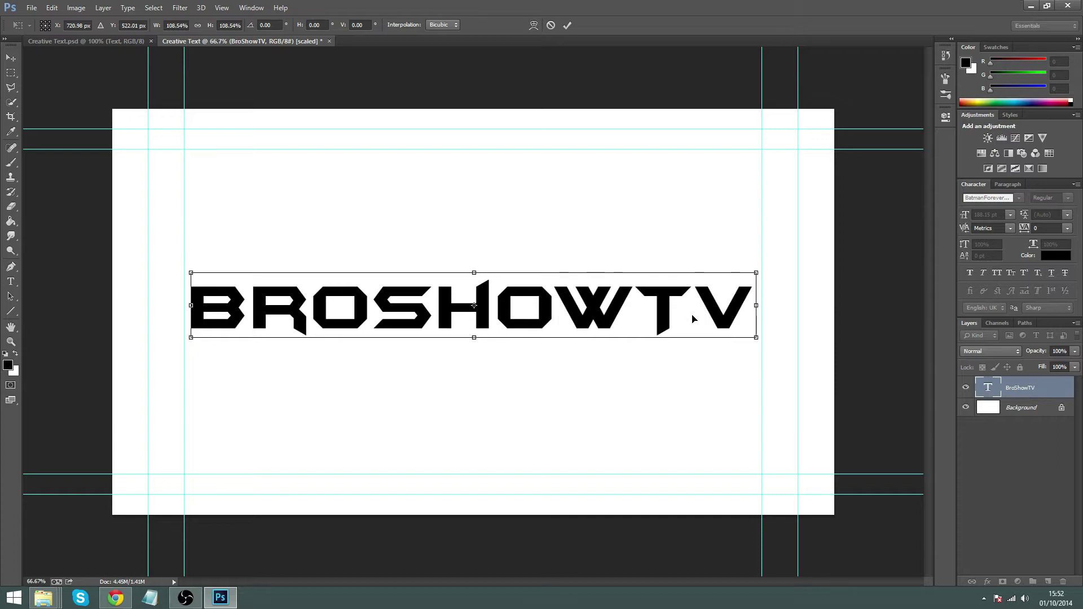
key(Return)
Align the enlarged BroShowTV text vertically and horizontally to the centre of the full canvas and deselect.
click(1060, 411)
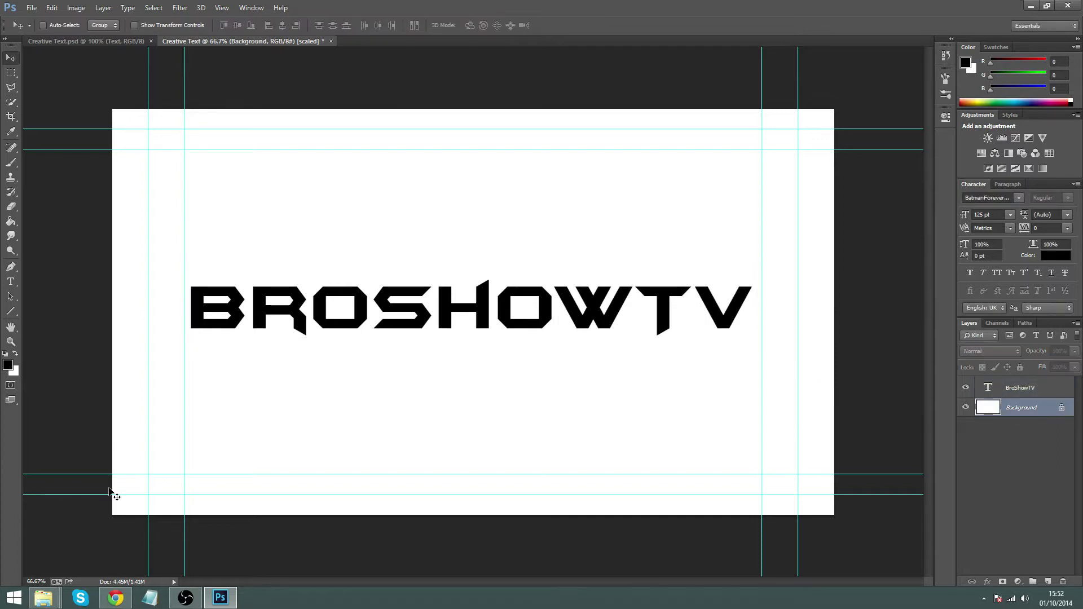
key(ctrl+a)
click(1020, 388)
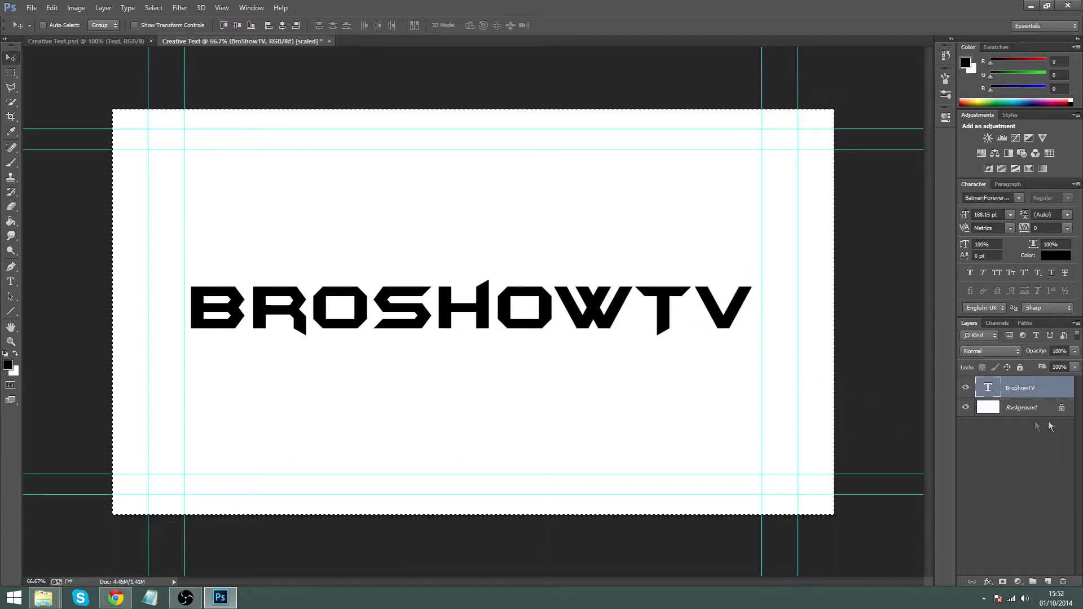
click(238, 25)
click(282, 25)
key(ctrl+d)
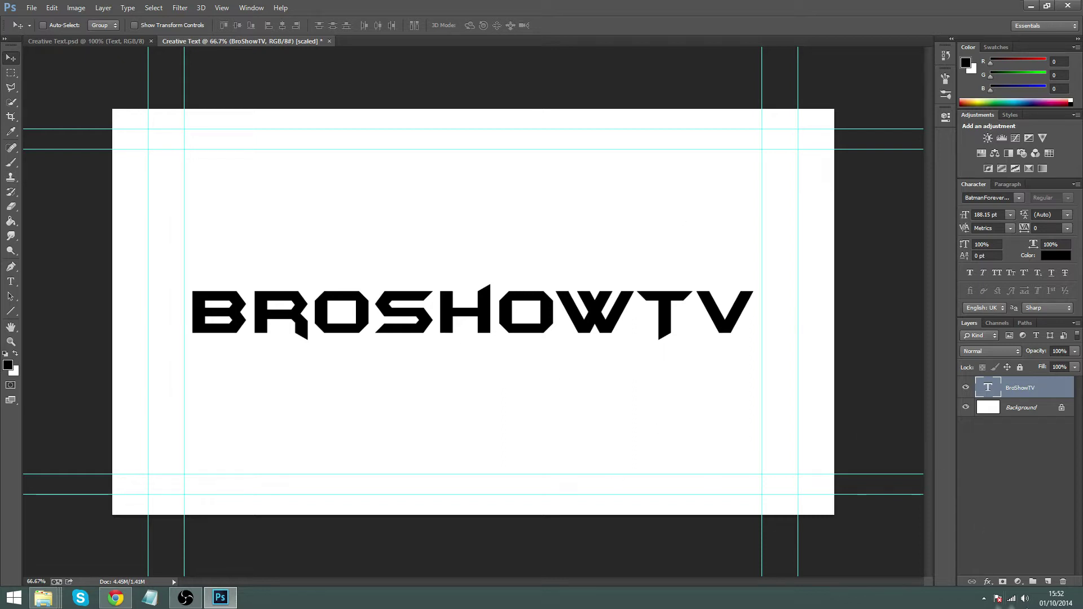
Rasterize the BroShowTV text layer.
click(1048, 582)
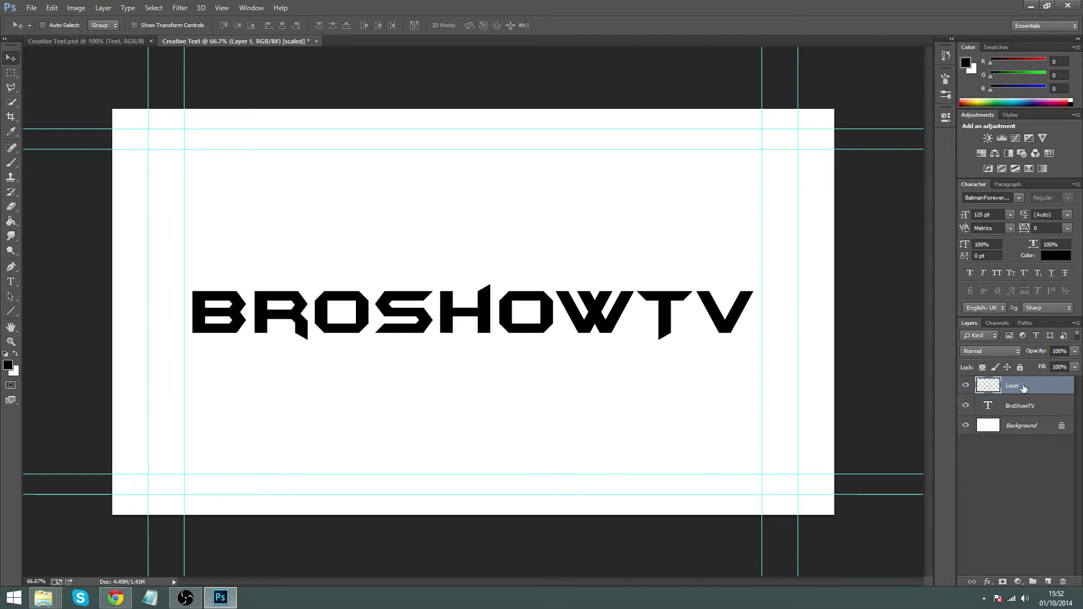
key(Delete)
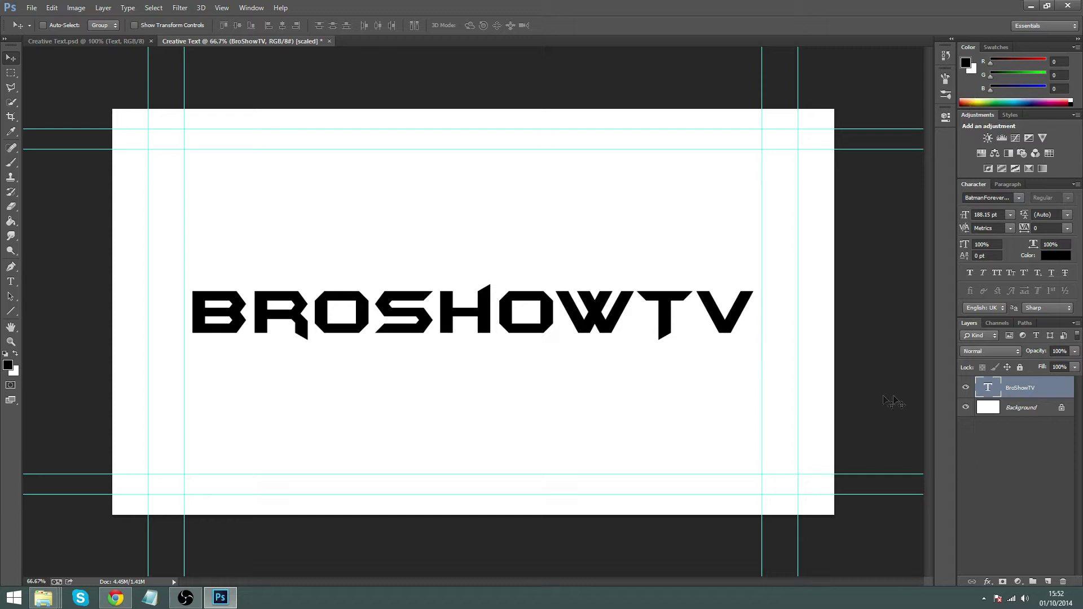
right_click(1014, 393)
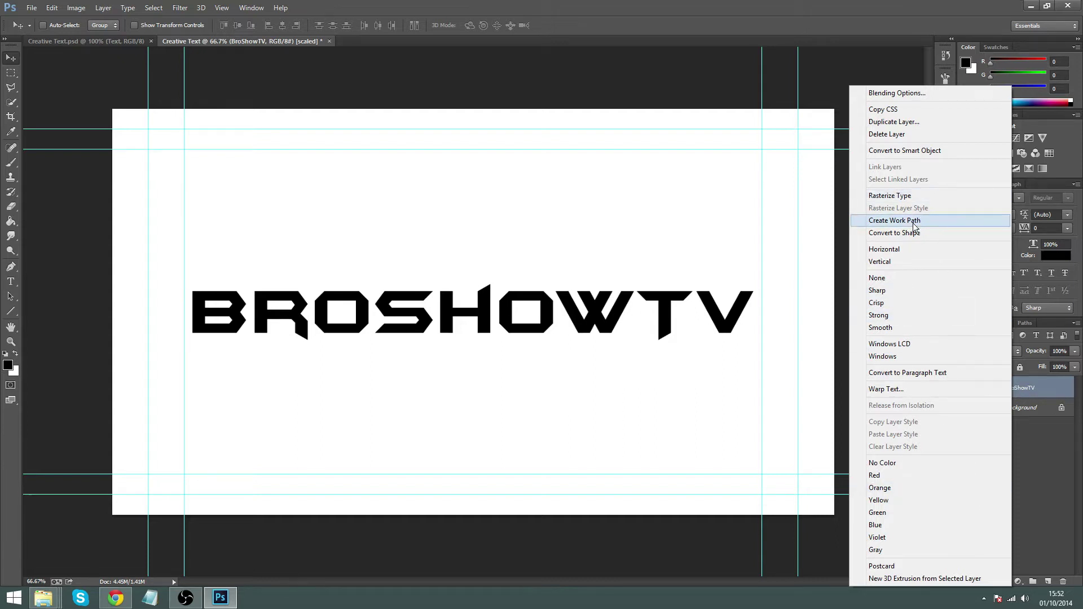
click(890, 196)
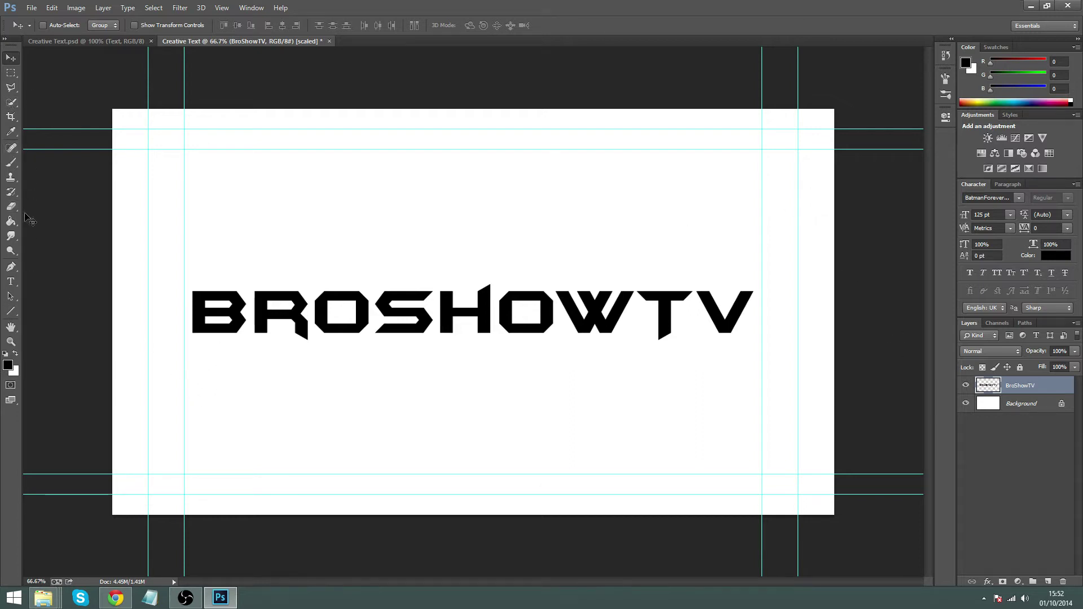
Select the letter B of the rasterized text with the Quick Selection tool and set the layer's opacity to 10%.
click(12, 104)
click(12, 105)
click(35, 104)
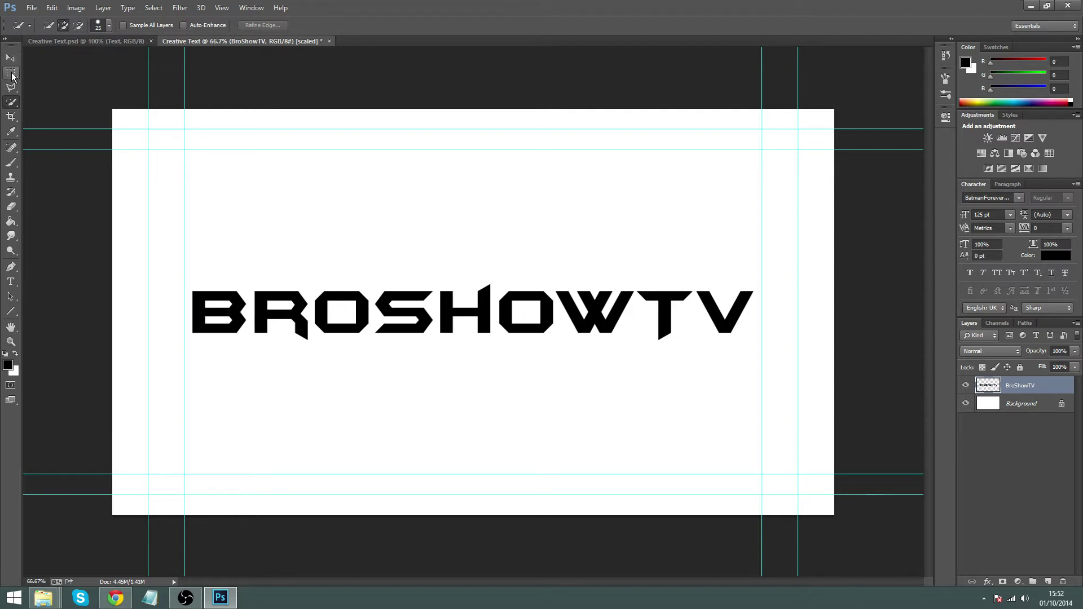
click(12, 105)
click(35, 101)
click(11, 102)
click(35, 115)
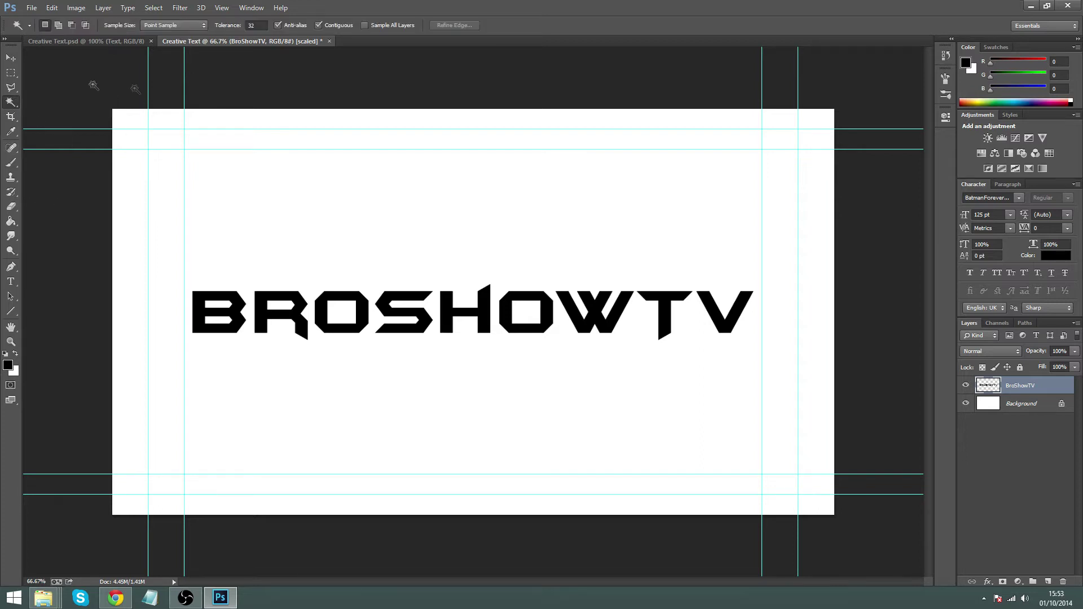
click(11, 102)
click(35, 102)
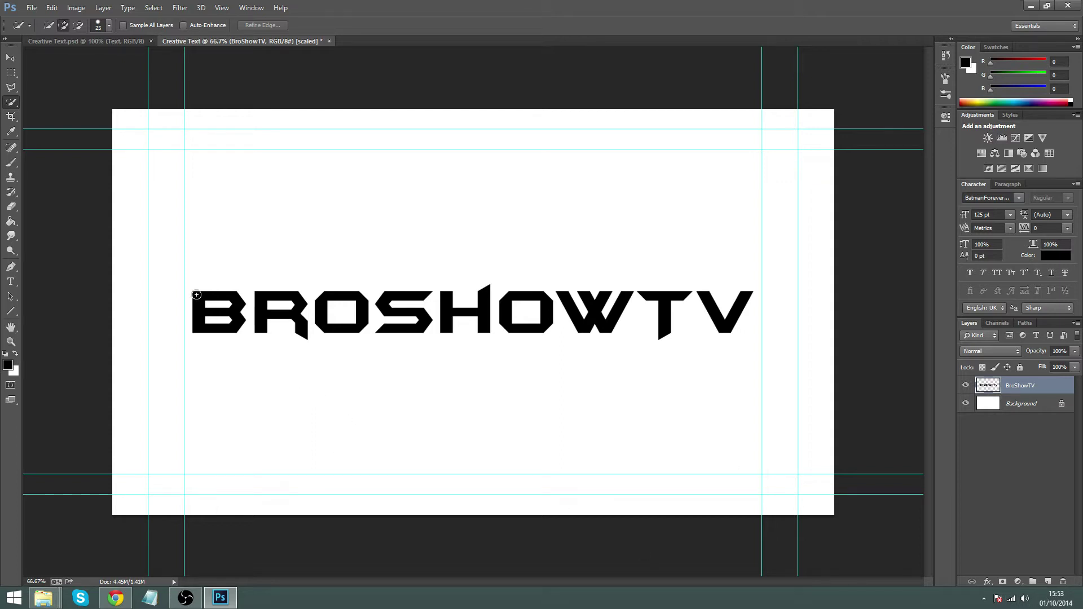
mouse_move(198, 294)
mouse_down()
mouse_move(199, 323)
mouse_move(228, 330)
mouse_move(243, 319)
mouse_move(240, 297)
mouse_move(225, 289)
mouse_up()
drag(196, 303, 197, 304)
key(1)
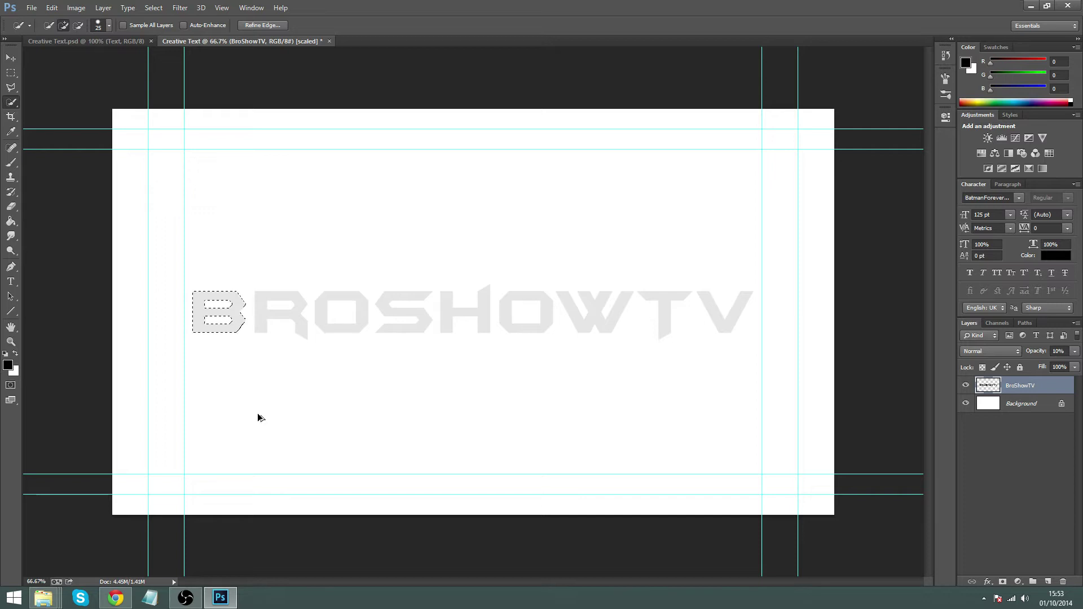
Restore the text layer's opacity to 100% and cut the selected letter B onto its own layer.
key(0)
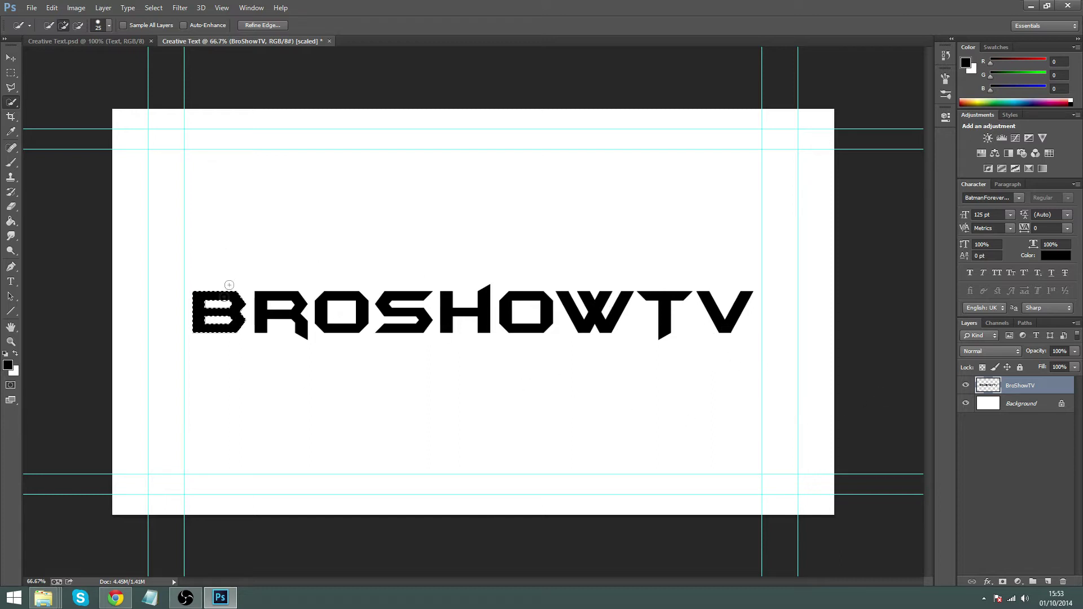
right_click(200, 314)
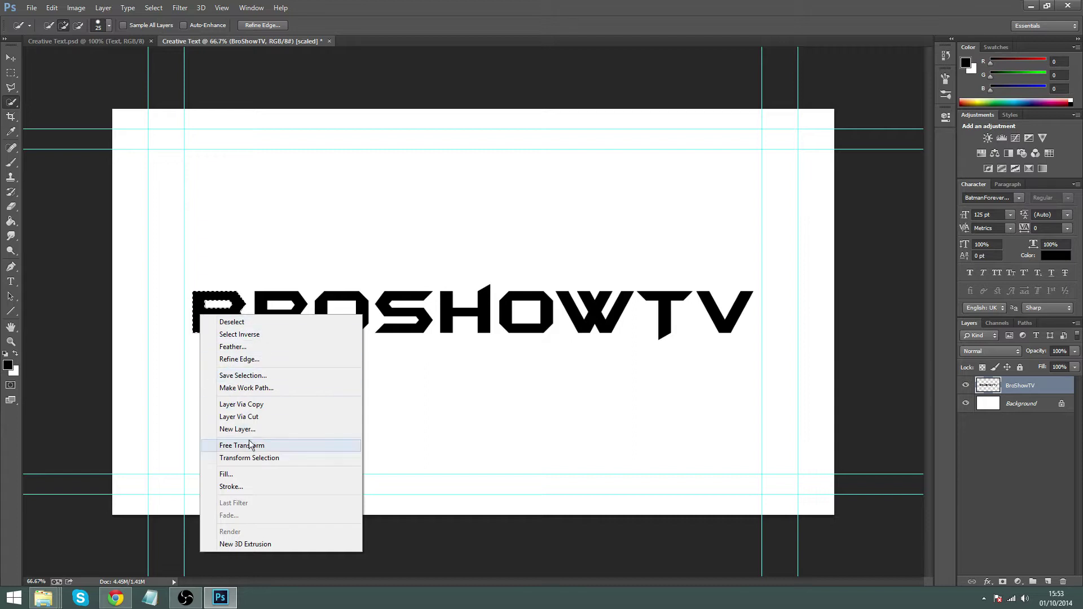
click(237, 419)
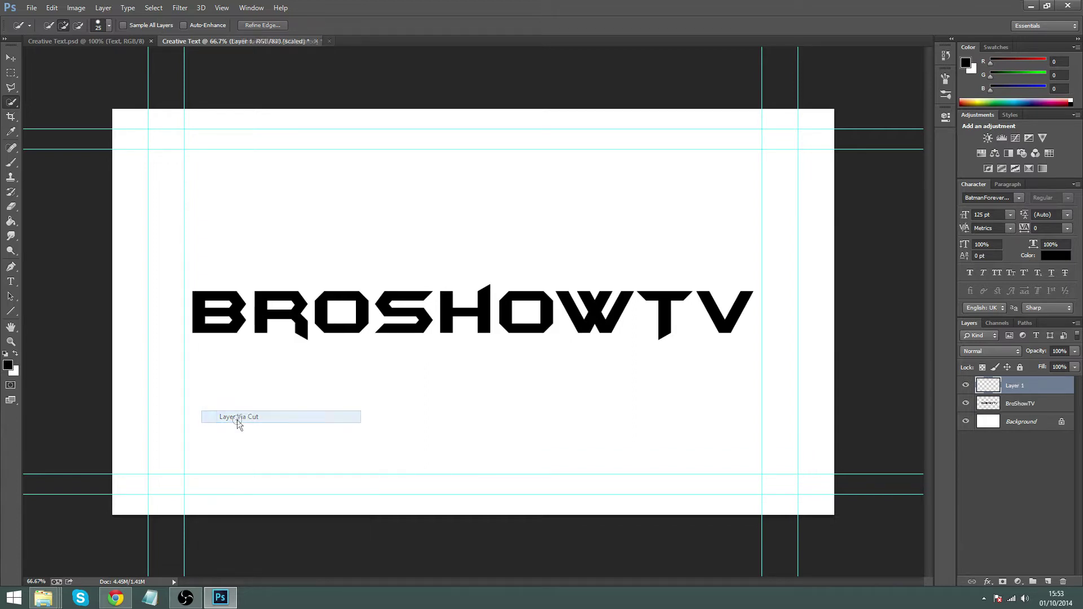
Rename the new layer holding the cut letter as B.
double_click(1014, 387)
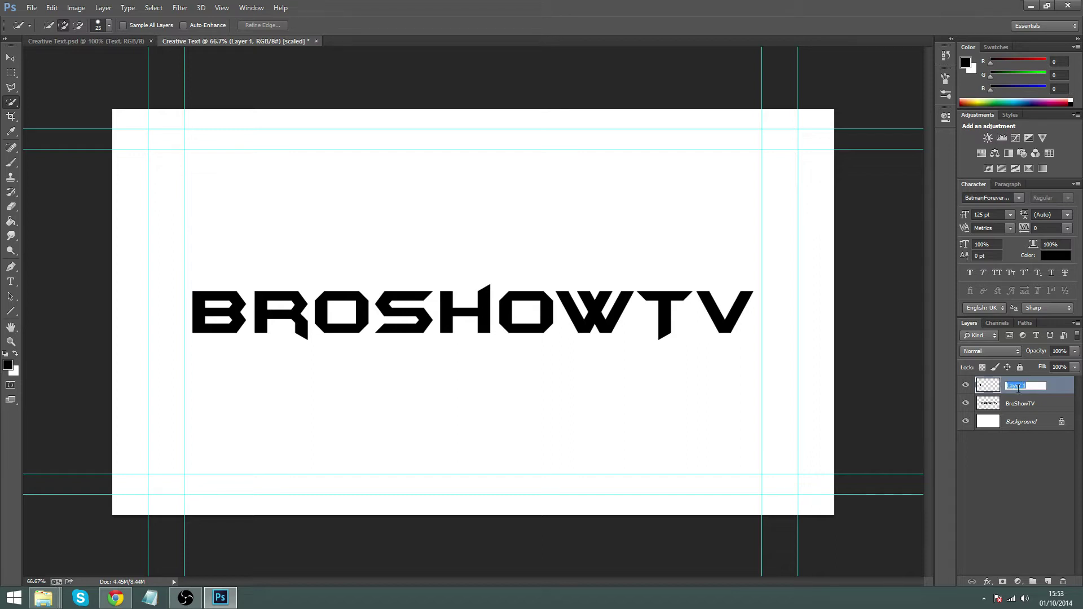
key(BackSpace)
text(B)
key(Return)
Cut the letter R from the BroShowTV layer onto its own layer and name it R.
click(1026, 406)
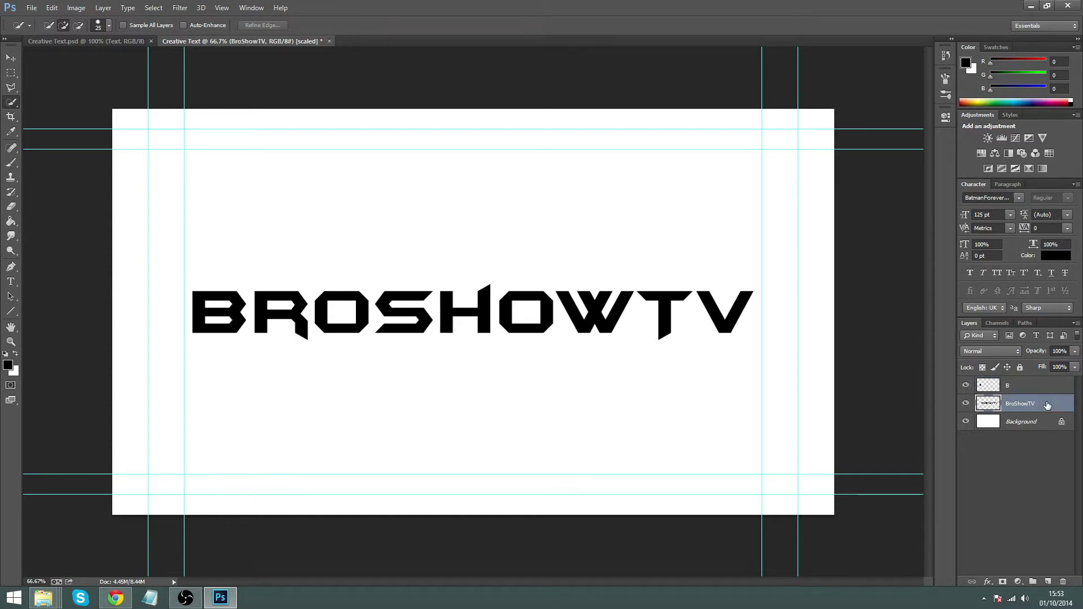
mouse_move(260, 328)
mouse_down()
mouse_move(257, 307)
mouse_move(274, 292)
mouse_move(295, 300)
mouse_move(304, 335)
mouse_move(257, 289)
mouse_move(308, 339)
mouse_up()
click(304, 298)
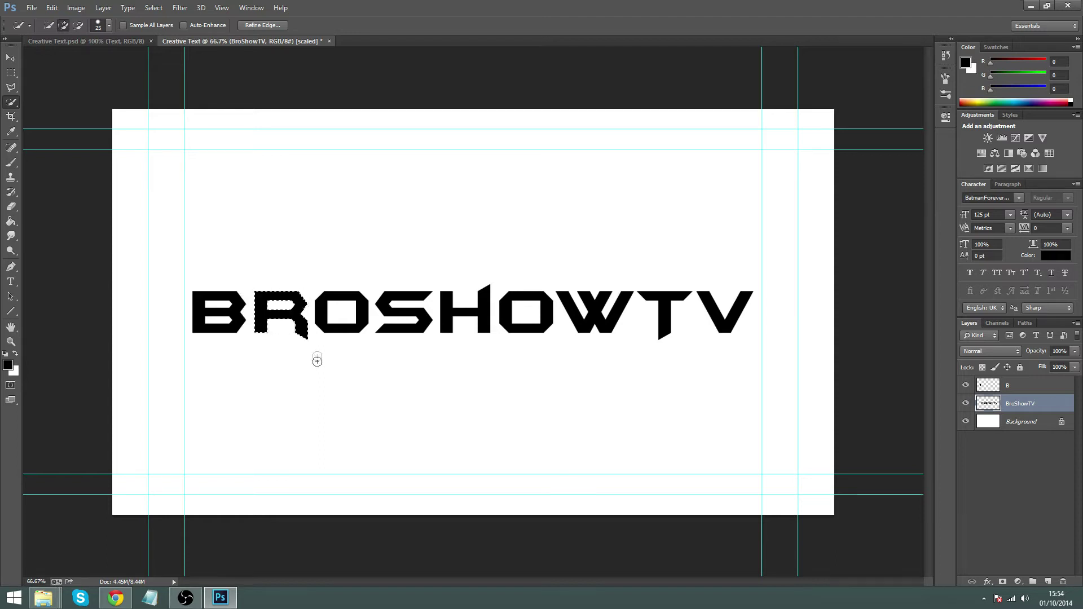
right_click(263, 321)
click(327, 424)
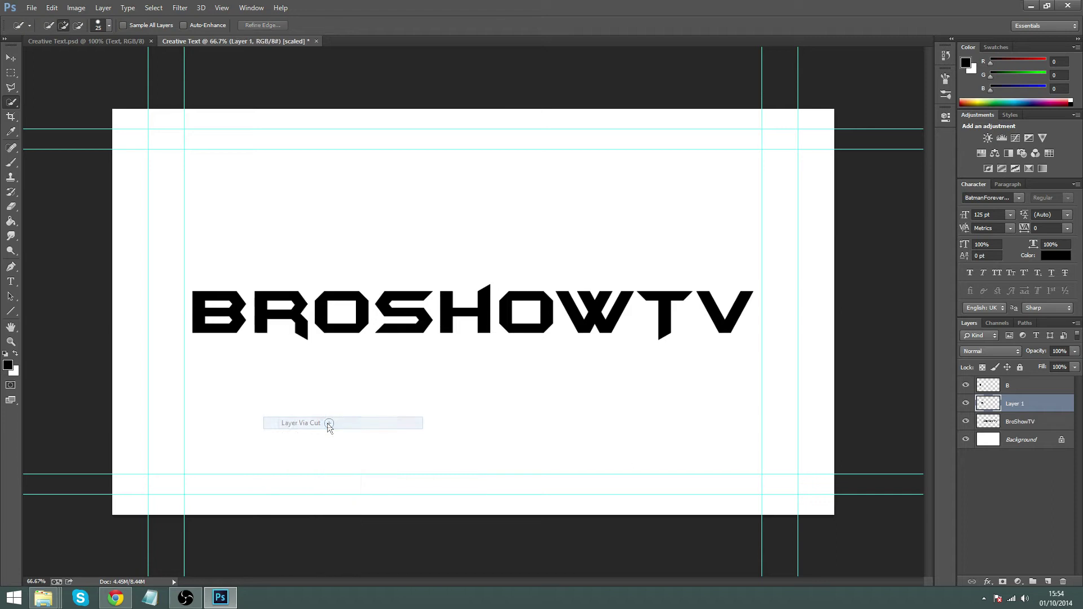
double_click(1022, 404)
text(R)
key(Return)
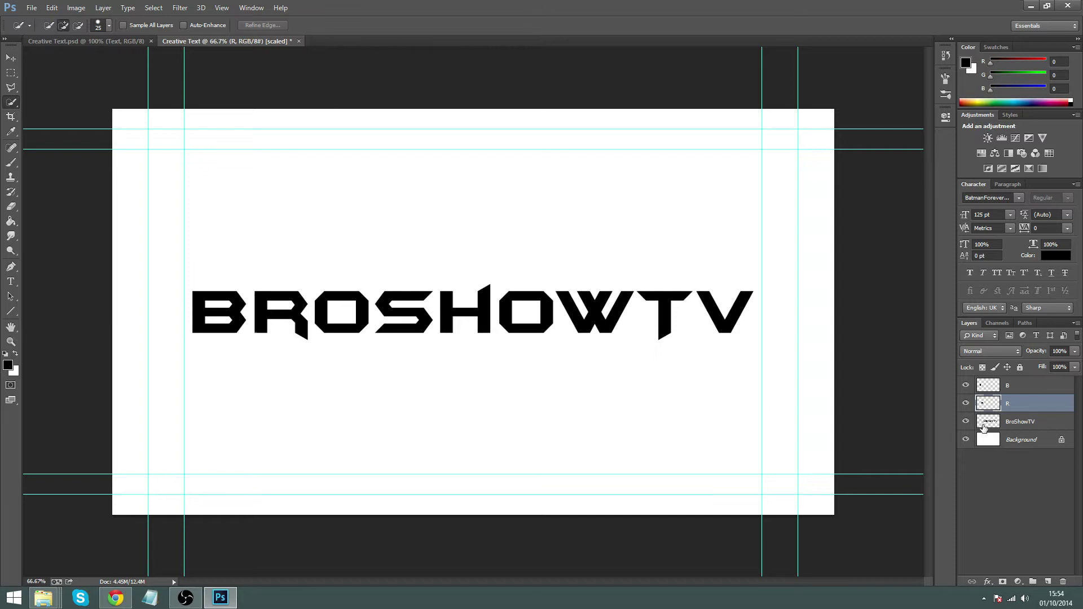
Cut the first letter O from the BroShowTV layer onto its own layer and name it O.
key(alt+bracketleft)
mouse_move(367, 289)
mouse_down()
mouse_move(320, 310)
mouse_move(364, 308)
mouse_move(353, 333)
mouse_move(365, 298)
mouse_move(316, 293)
mouse_up()
right_click(315, 291)
click(350, 381)
double_click(1015, 421)
text(O)
key(Return)
Cut the letter S from the BroShowTV layer onto its own layer and name it S.
click(1022, 440)
mouse_move(426, 293)
mouse_down()
mouse_move(388, 295)
mouse_move(387, 311)
mouse_move(427, 329)
mouse_move(383, 333)
mouse_up()
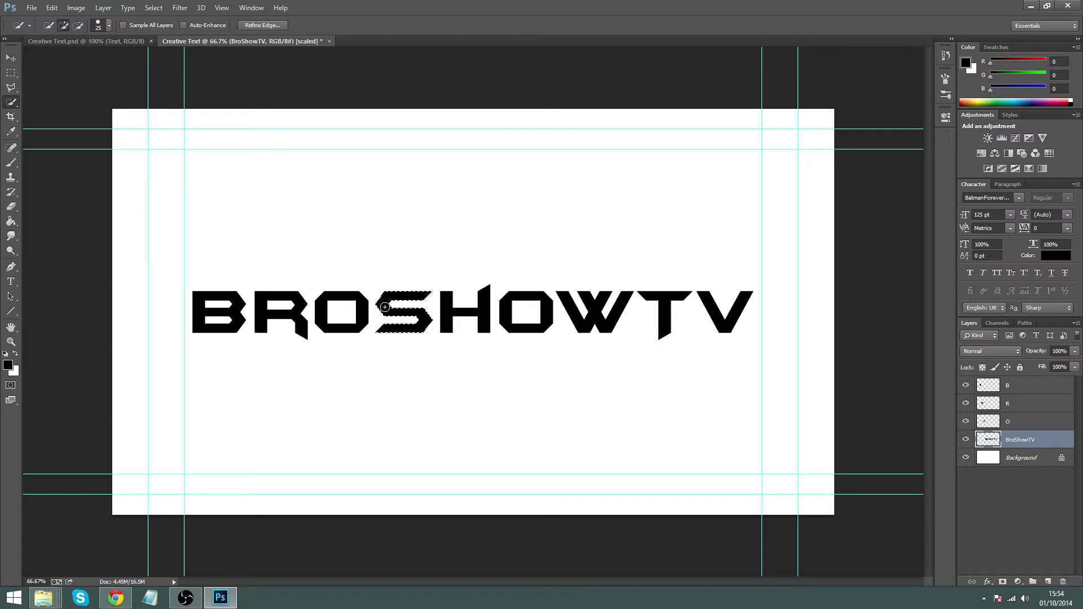
right_click(375, 301)
click(411, 391)
double_click(1014, 439)
text(S)
key(Return)
Cut the letter H from the BroShowTV layer onto its own layer and name it H.
click(1022, 458)
mouse_move(445, 293)
mouse_down()
mouse_move(462, 311)
mouse_move(484, 303)
mouse_move(487, 286)
mouse_move(502, 295)
mouse_move(517, 331)
mouse_move(545, 304)
mouse_up()
right_click(463, 315)
click(551, 415)
double_click(1015, 457)
text(H)
key(Return)
Cut the second letter O from the BroShowTV layer onto its own layer and name it O.
click(1022, 476)
right_click(505, 289)
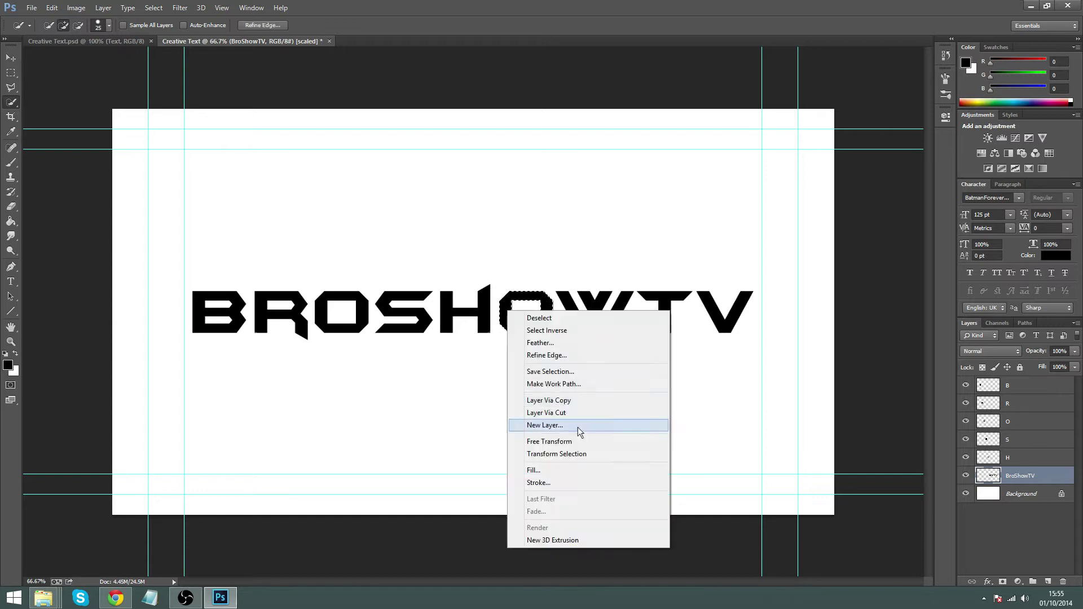
click(576, 416)
double_click(1015, 476)
text(O)
key(Return)
Cut the letter W from the BroShowTV layer onto its own layer and name it W.
click(1022, 493)
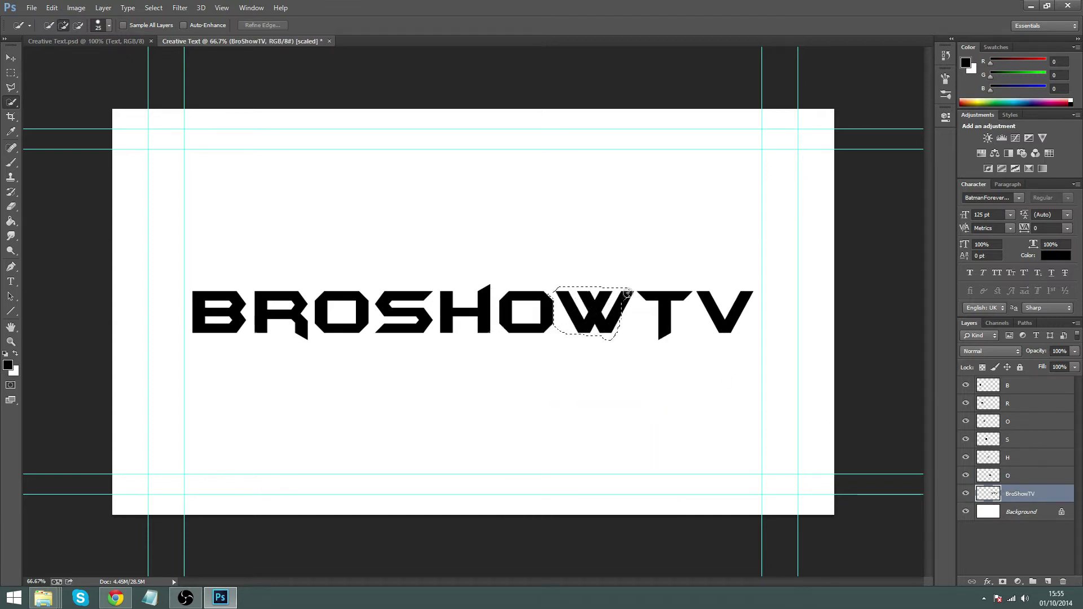
right_click(612, 320)
click(638, 412)
double_click(1014, 494)
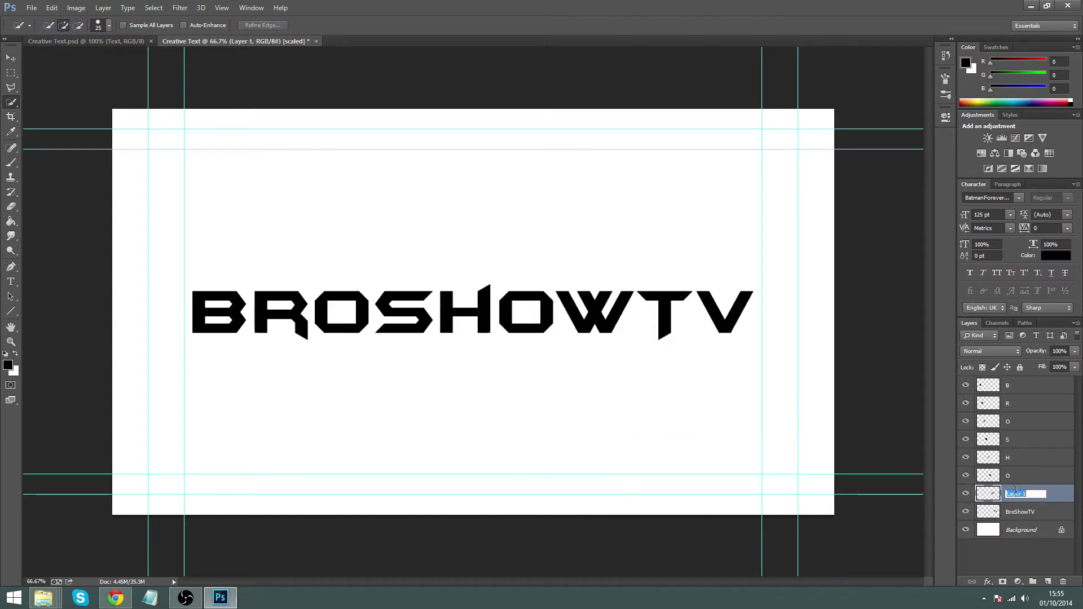
text(W)
key(Return)
Cut the letter T from the BroShowTV layer onto its own layer and name it T.
click(1021, 512)
mouse_move(644, 296)
mouse_down()
mouse_move(684, 293)
mouse_move(662, 339)
mouse_move(749, 306)
mouse_up()
right_click(662, 294)
click(687, 386)
double_click(1015, 512)
text(T)
key(Return)
Cut the letter V from the BroShowTV layer onto its own layer and name it V.
click(1021, 530)
right_click(715, 307)
click(734, 424)
double_click(1014, 530)
text(V)
key(Return)
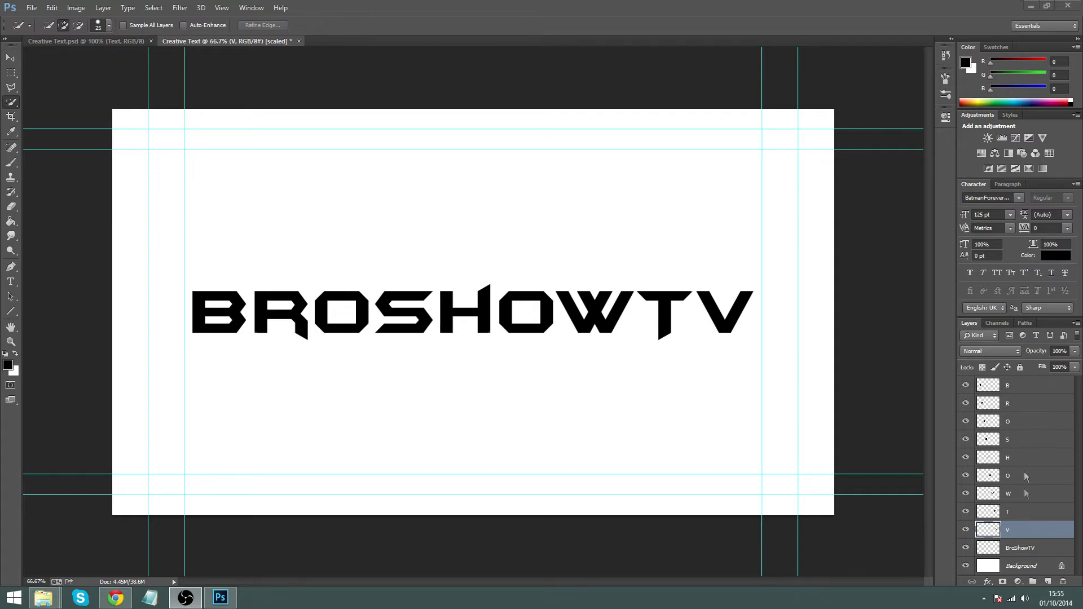
Hide and show each letter layer from B to V and the Background in turn to check that every letter is separate.
click(967, 385)
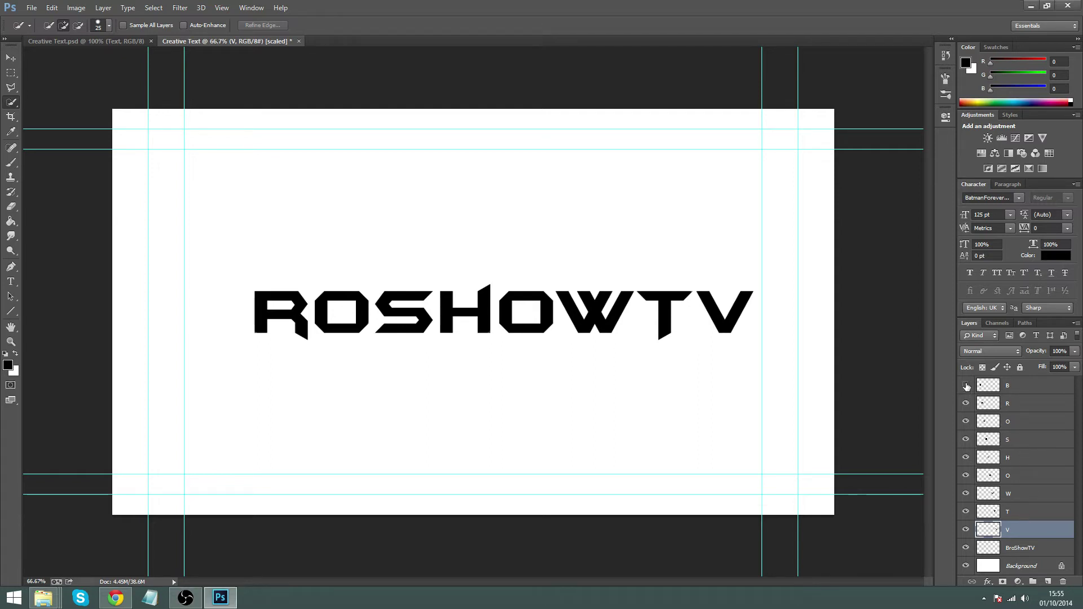
click(966, 385)
click(966, 404)
click(966, 403)
click(966, 422)
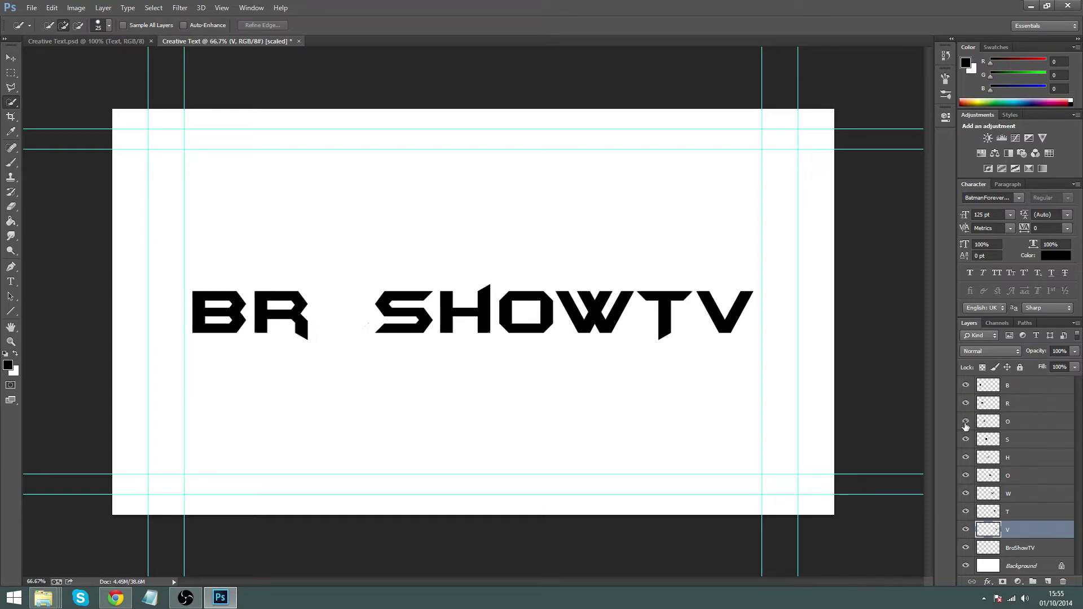
click(966, 421)
click(966, 440)
click(966, 440)
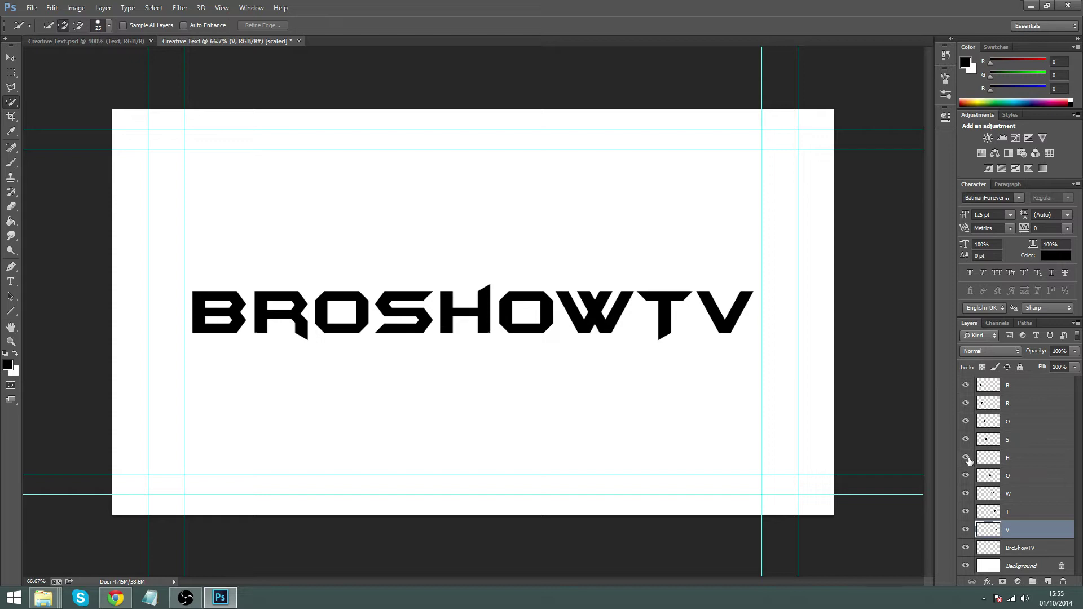
click(967, 457)
click(966, 457)
click(966, 476)
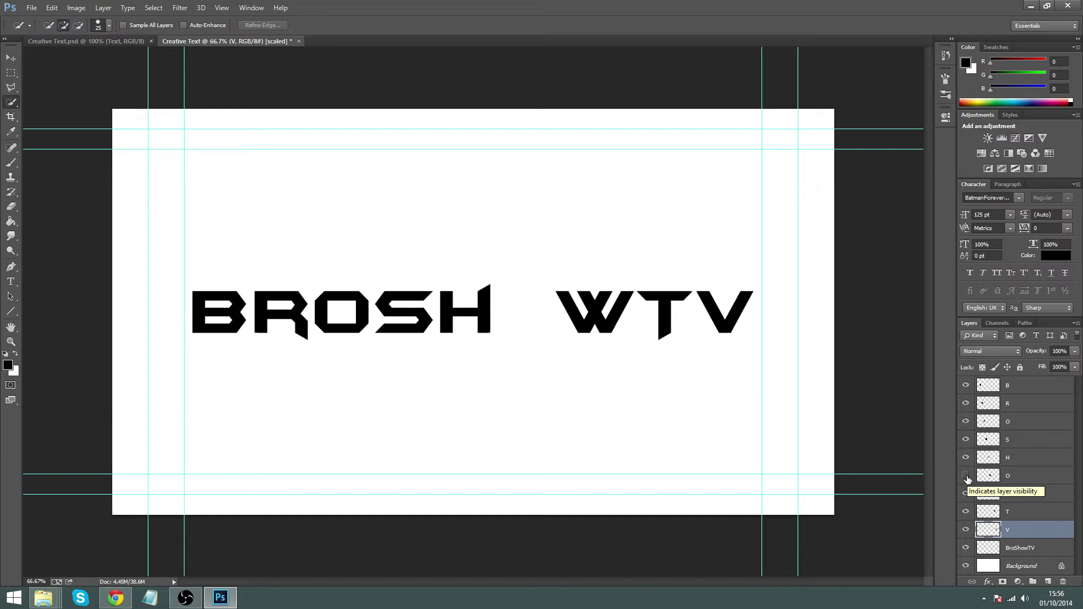
click(966, 476)
click(966, 494)
click(966, 495)
click(966, 512)
click(966, 512)
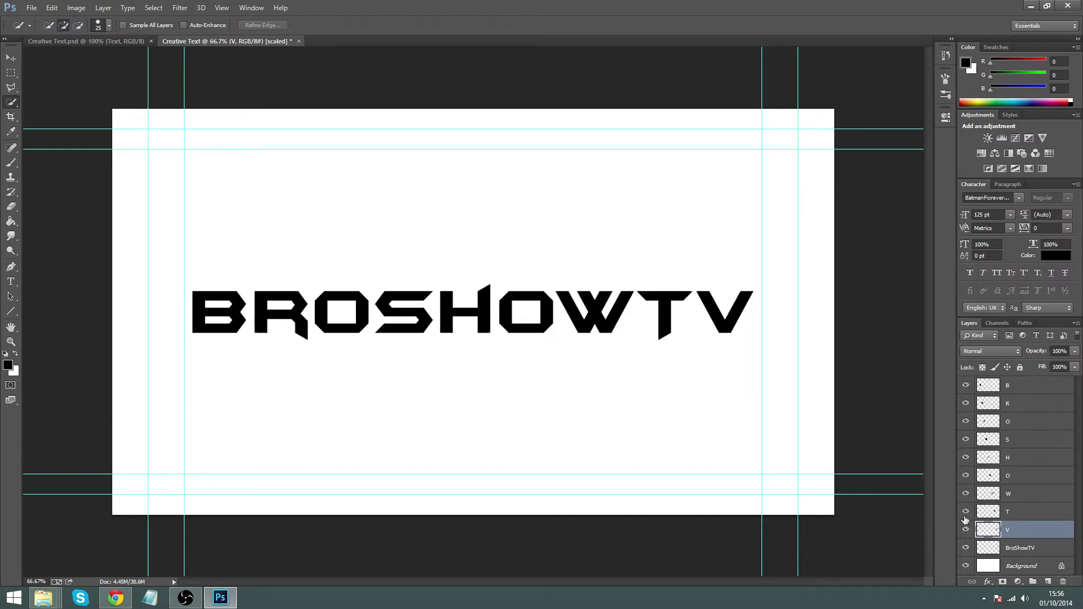
click(966, 530)
click(966, 531)
click(966, 566)
click(966, 566)
View the finished design in Creative Text.psd for reference and return to the working document.
click(70, 40)
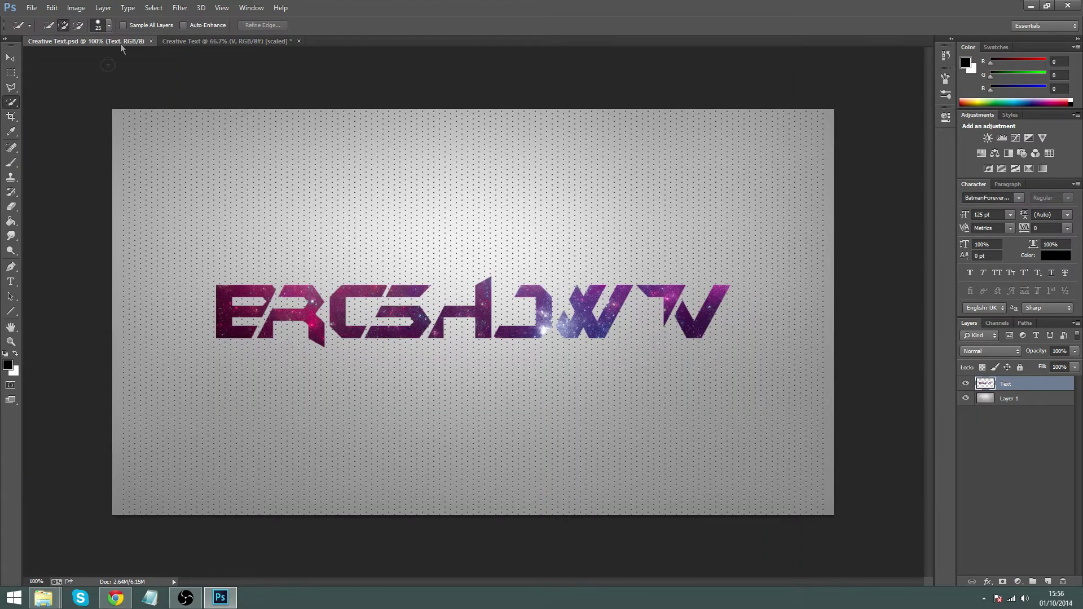
click(203, 42)
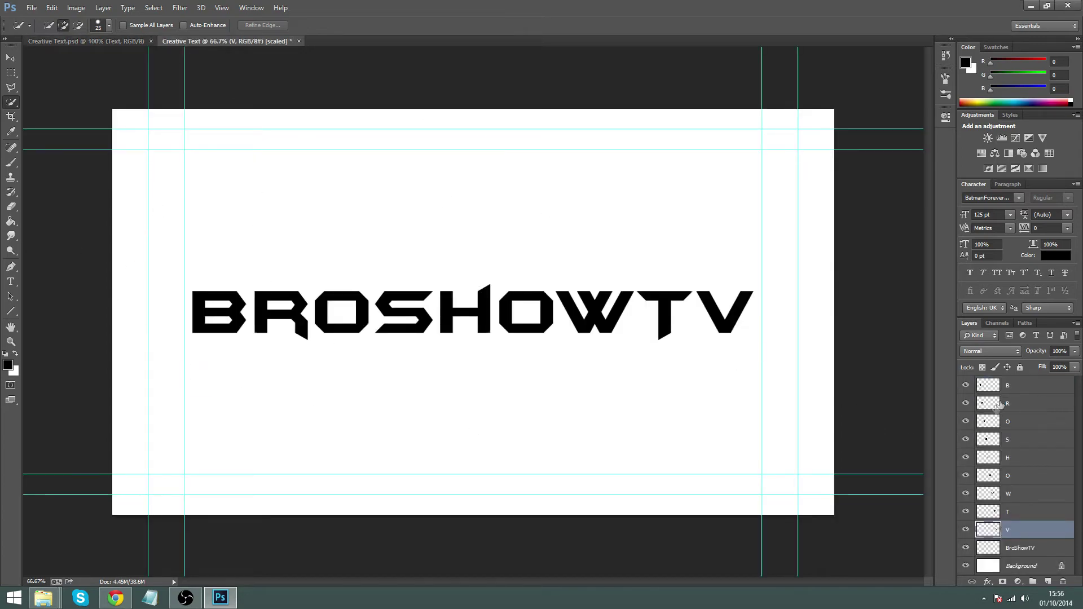
click(1009, 387)
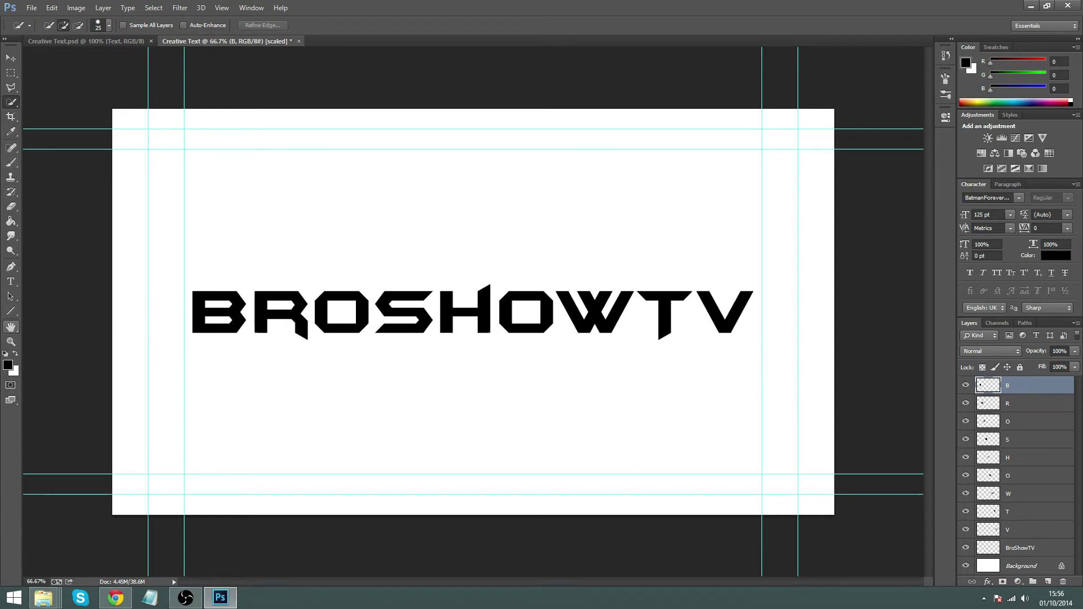
click(11, 311)
drag(229, 259, 369, 186)
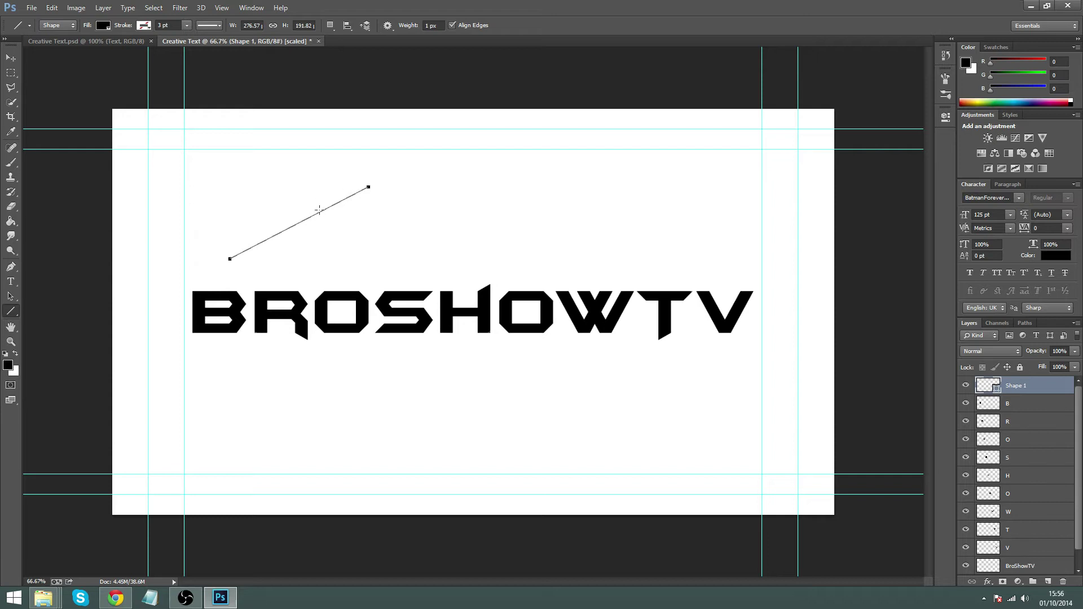
key(ctrl+z)
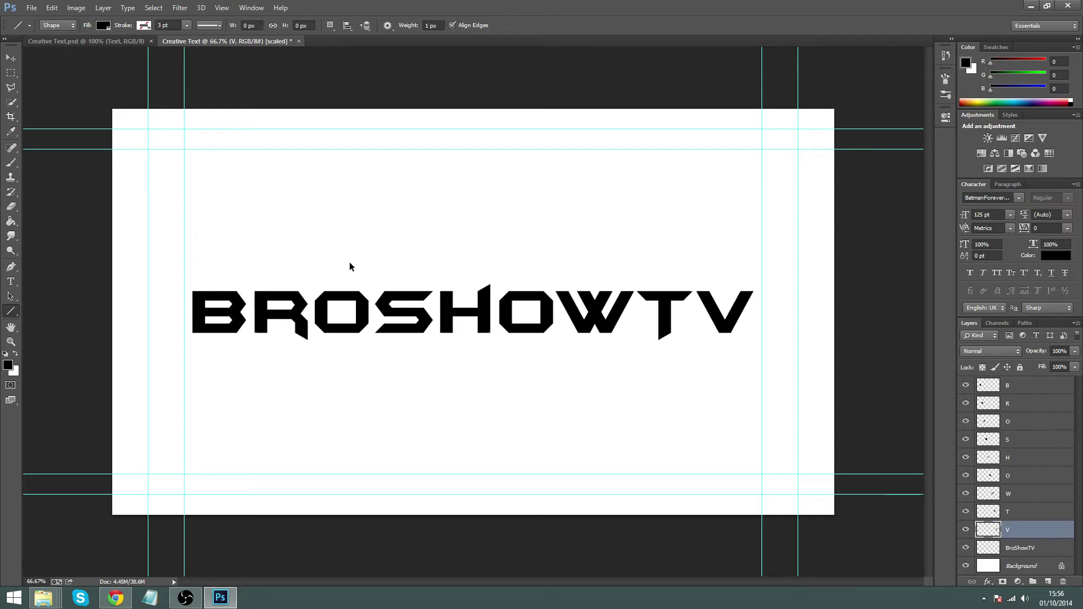
Make the B layer active and choose the Pen tool in Path mode.
click(1011, 390)
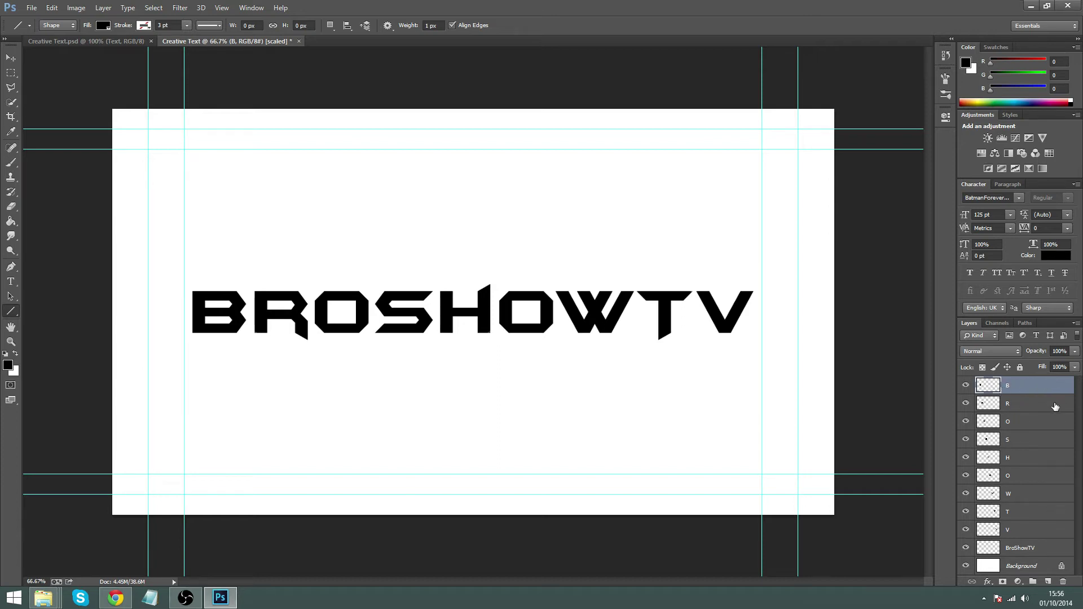
click(12, 268)
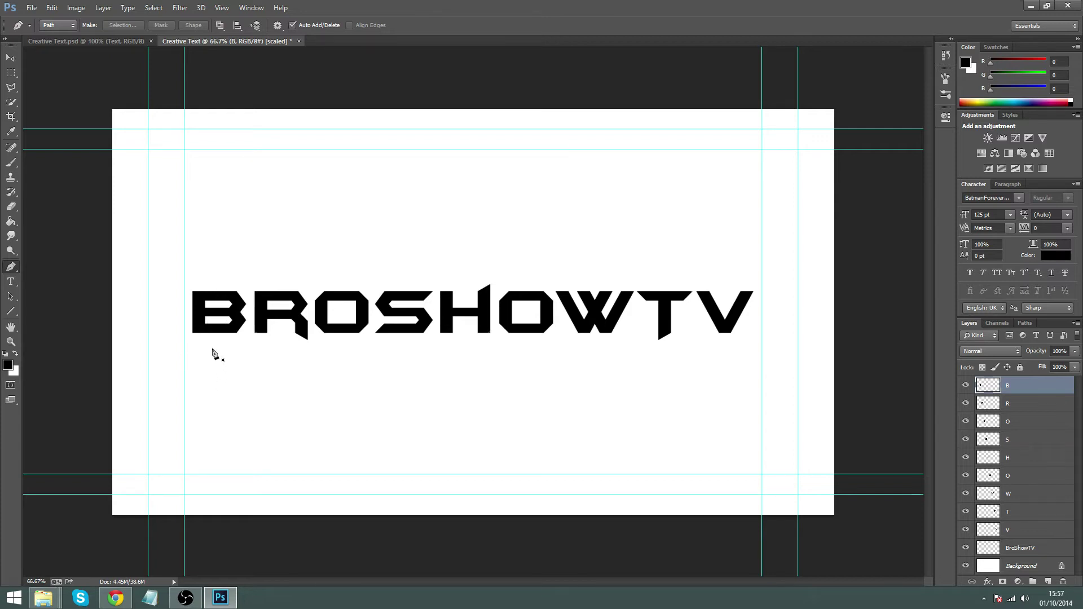
drag(744, 391, 489, 217)
drag(341, 217, 571, 422)
drag(619, 393, 607, 416)
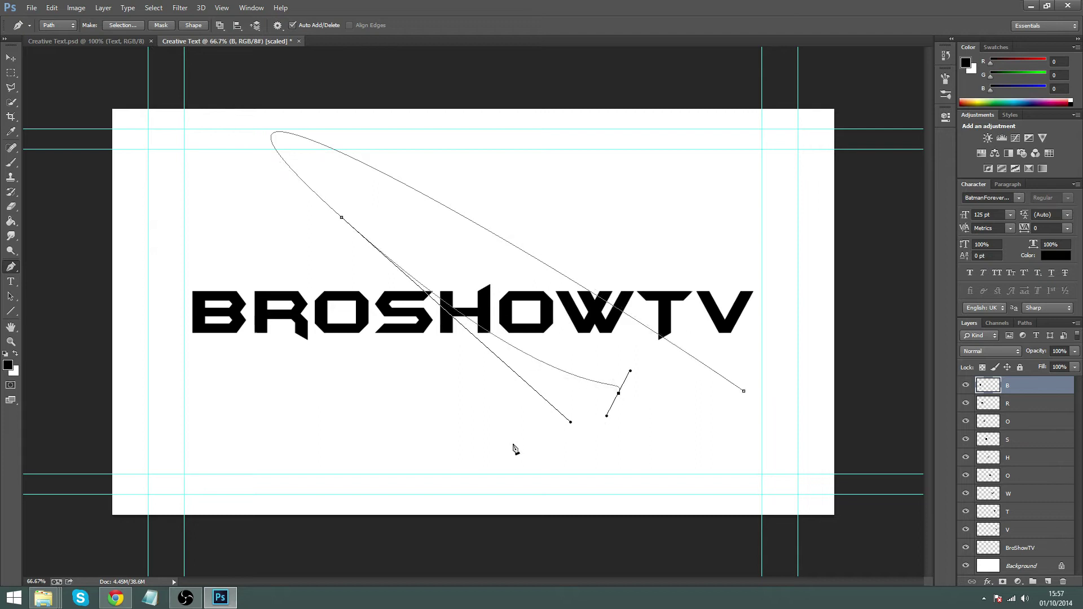
key(ctrl+alt+z)
key(ctrl+alt+z)
key(ctrl+alt+z)
key(ctrl+alt+z)
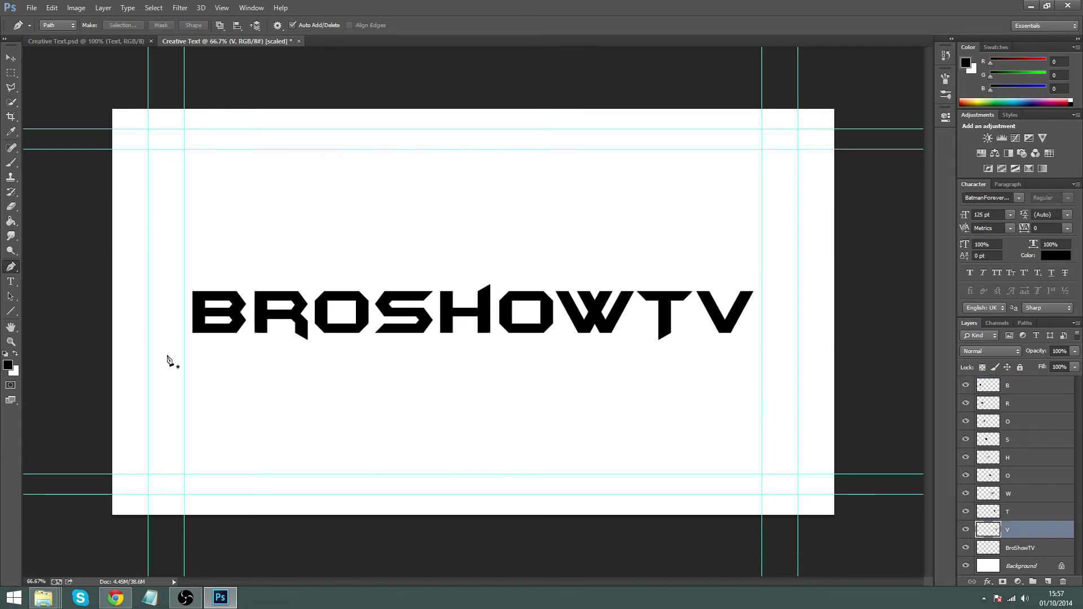
key(ctrl+shift+z)
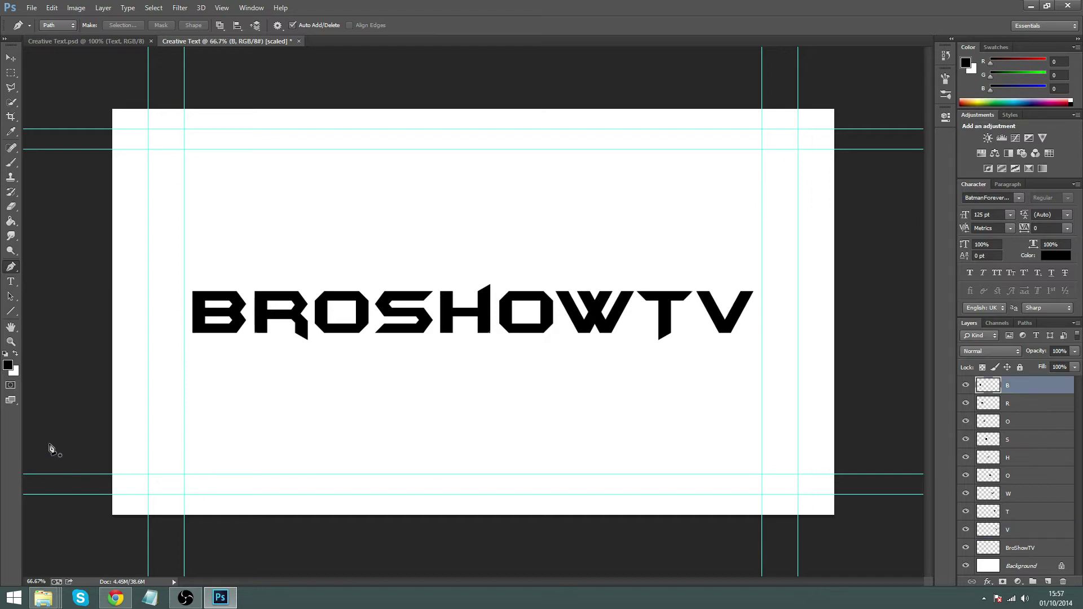
Draw a closed path with a straight diagonal edge across the letter B, enclosing its right-hand part.
click(204, 343)
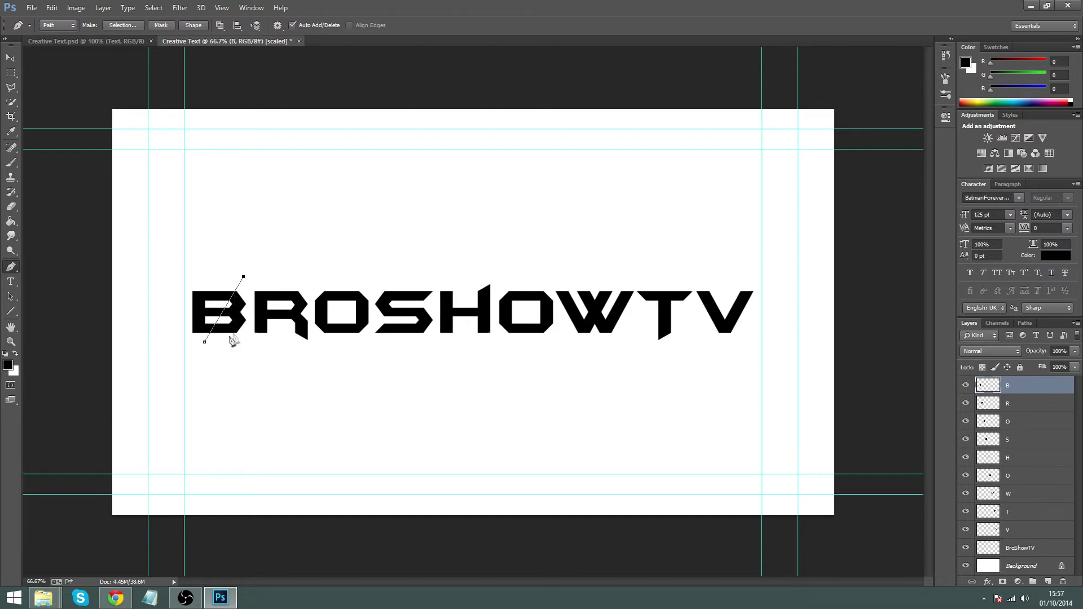
click(251, 286)
click(248, 321)
click(248, 335)
click(228, 341)
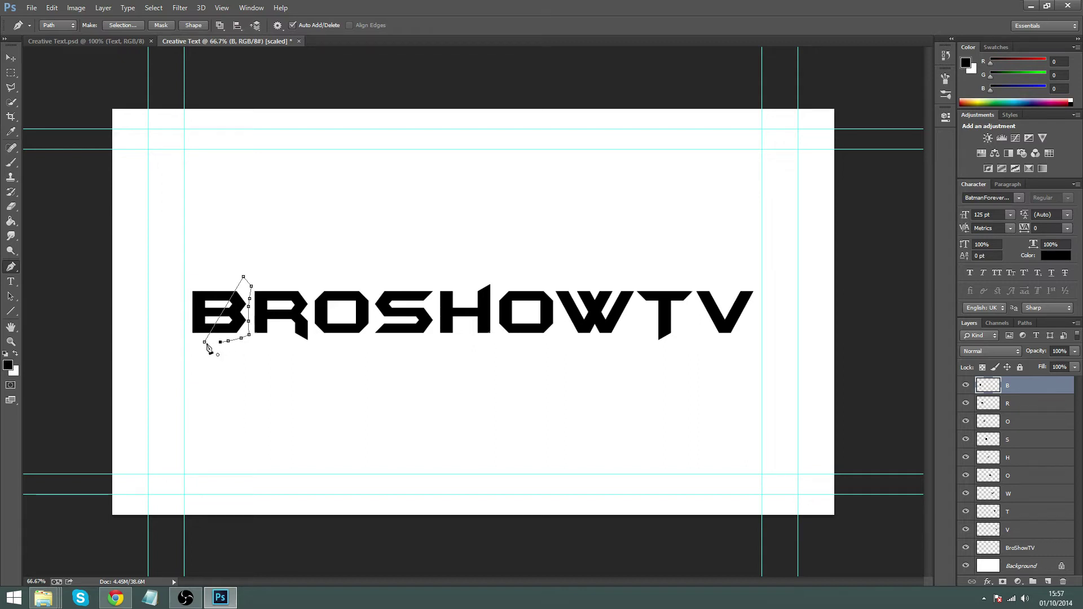
click(205, 343)
Convert the path into a new anti-aliased selection and delete the enclosed part of the B.
right_click(239, 319)
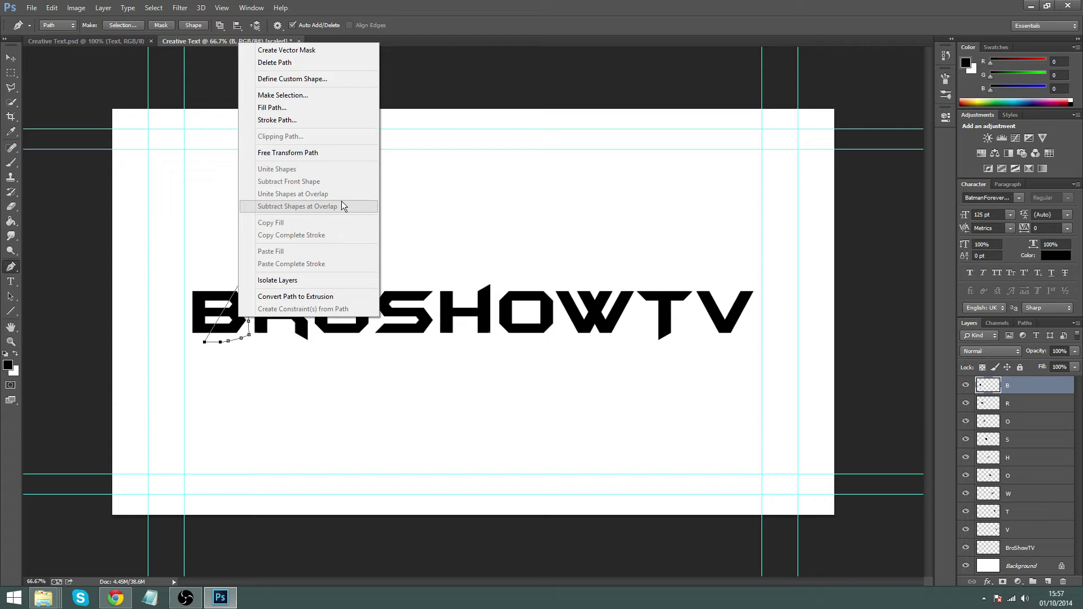
click(306, 97)
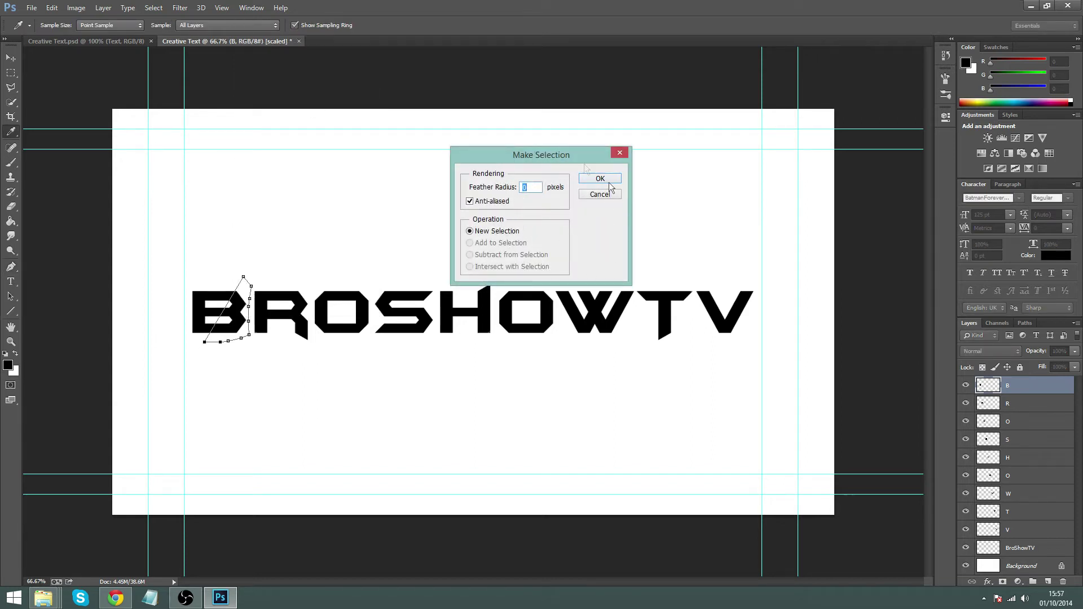
click(606, 182)
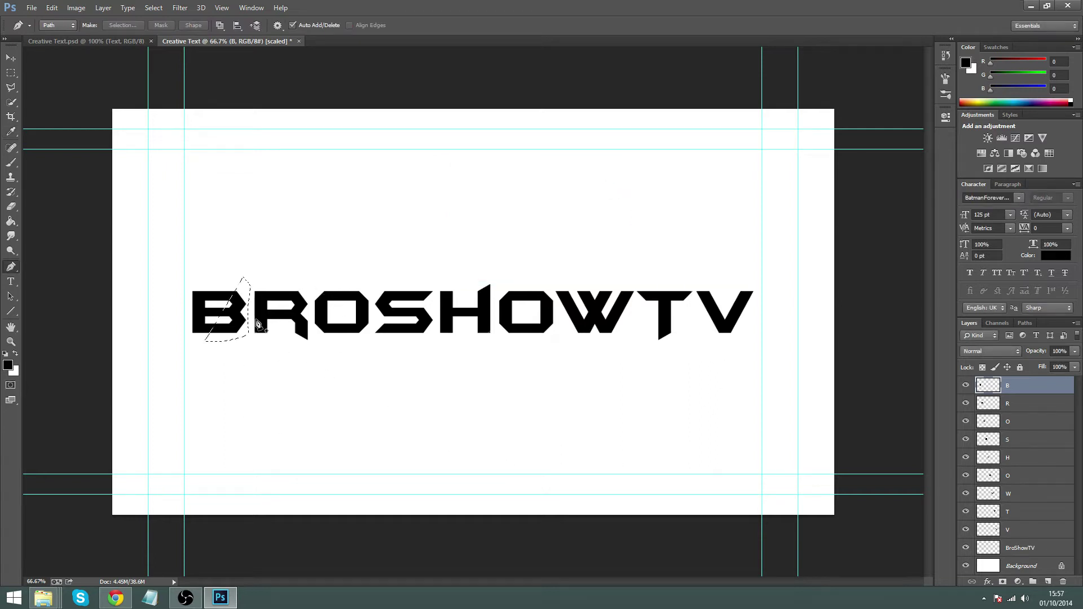
key(Delete)
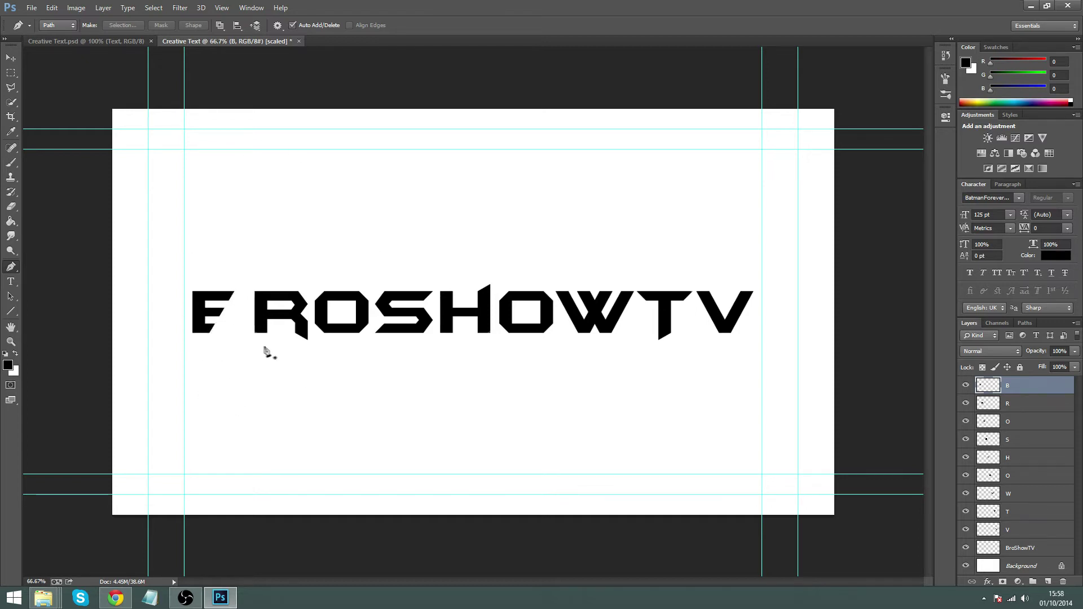
Move the letter R on its layer left until it overlaps the cut edge of the B.
click(1011, 404)
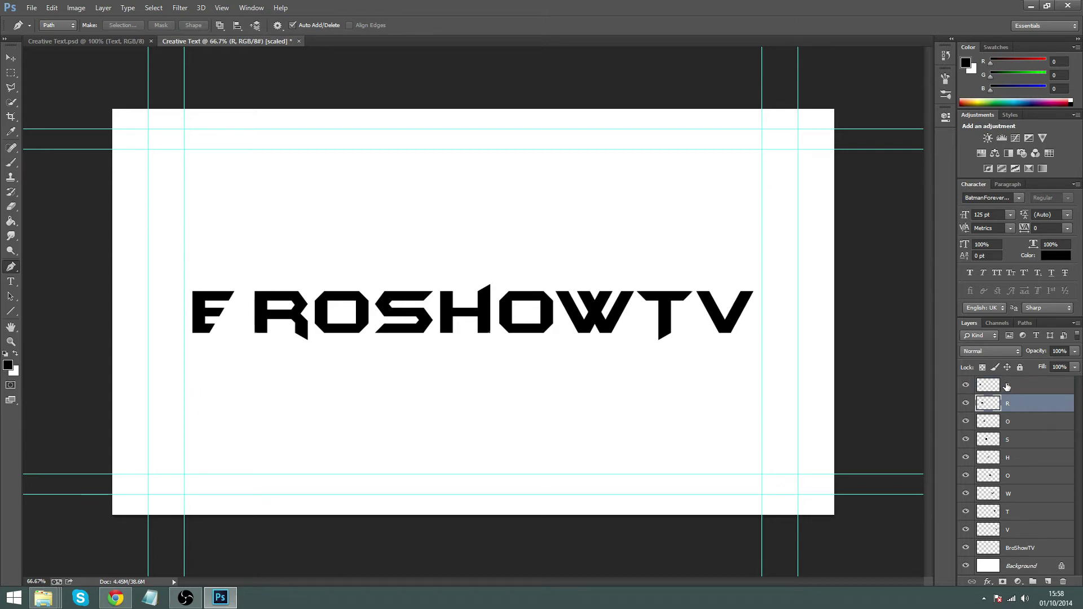
key(ctrl+t)
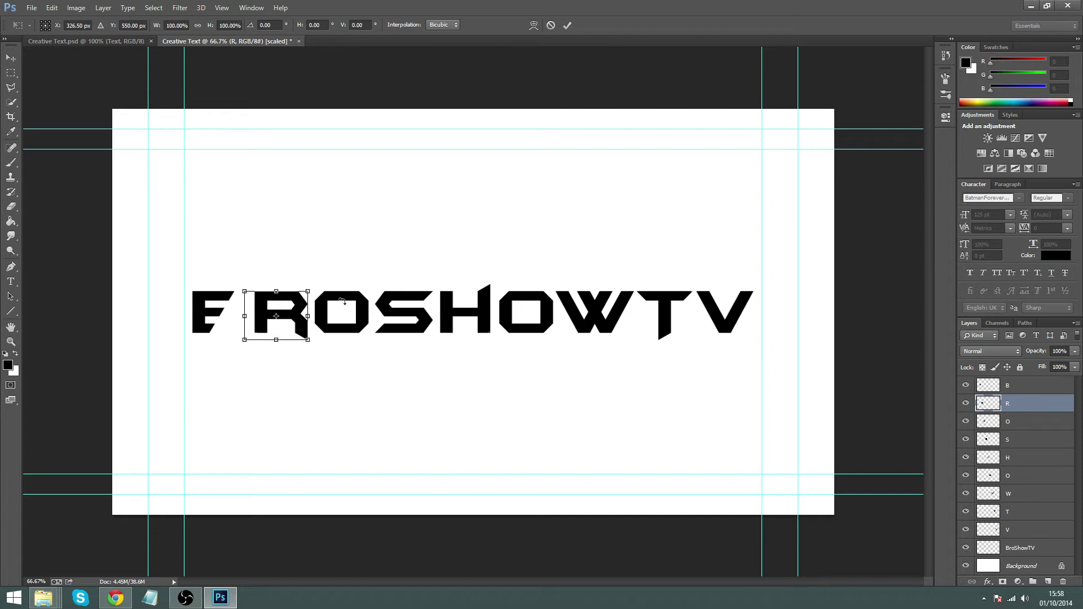
drag(296, 314, 260, 310)
key(p)
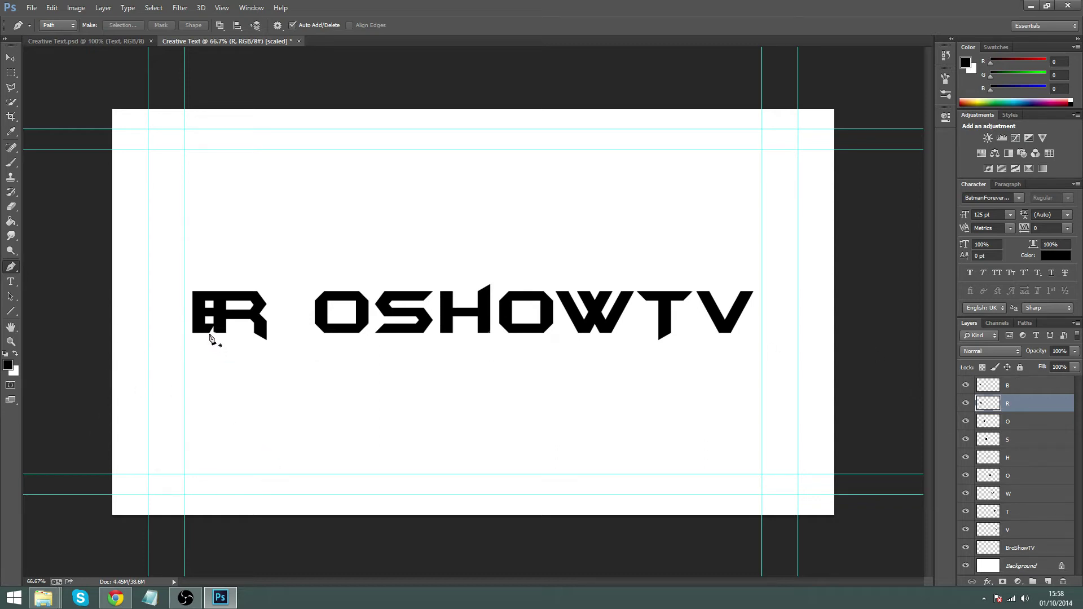
Draw a closed path over the B and R with a straight diagonal edge, enclosing the left-hand part of the R.
click(210, 334)
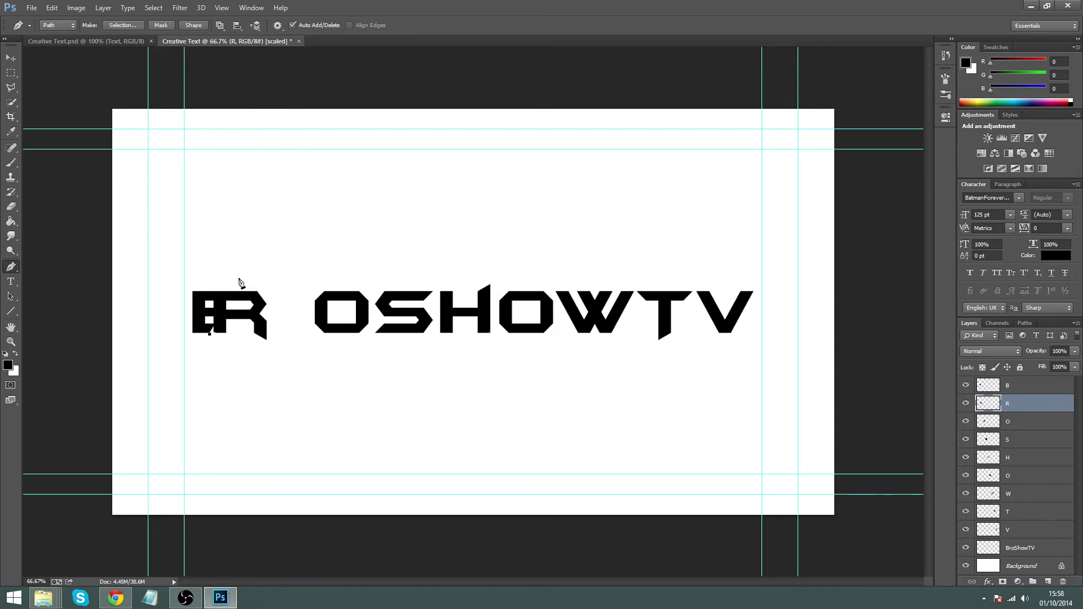
click(242, 278)
click(233, 278)
click(200, 278)
click(179, 287)
click(185, 318)
click(185, 336)
click(192, 342)
click(209, 335)
Convert the path into a new anti-aliased selection, delete the enclosed part of the R and deselect.
right_click(209, 337)
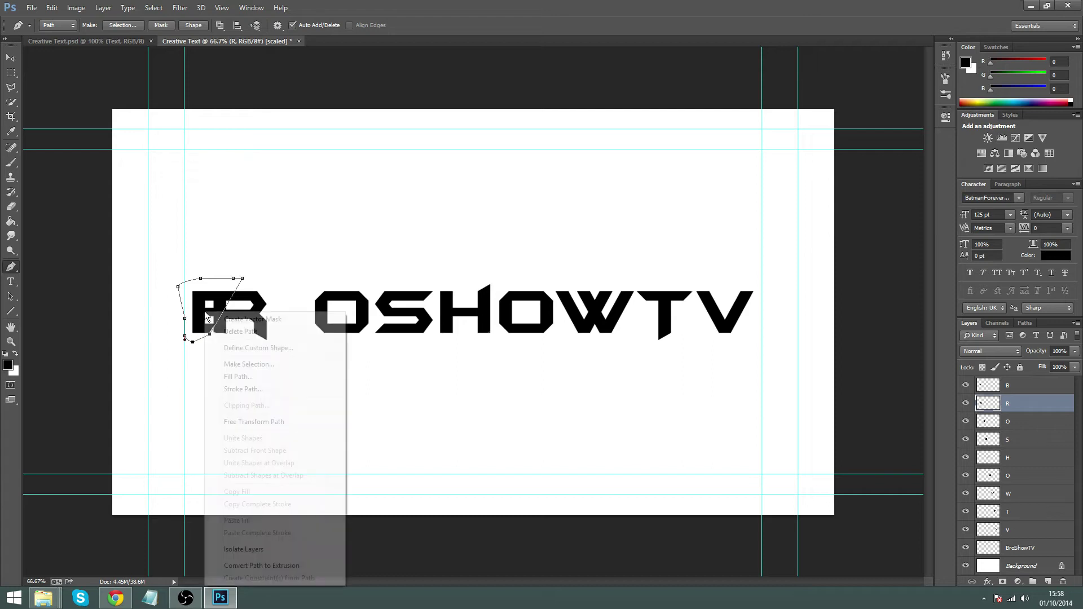
click(255, 364)
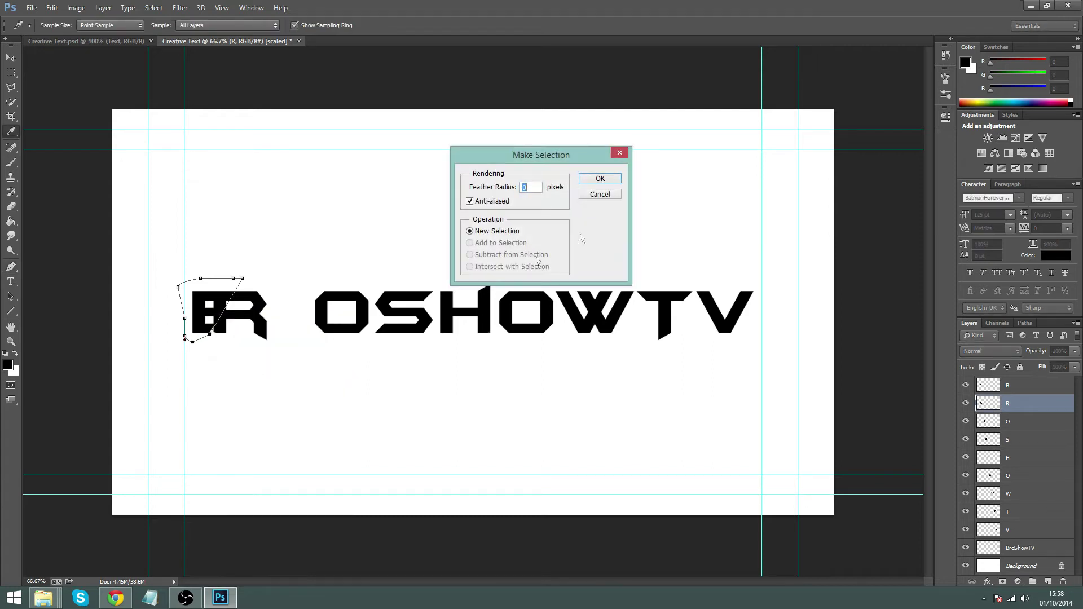
click(599, 179)
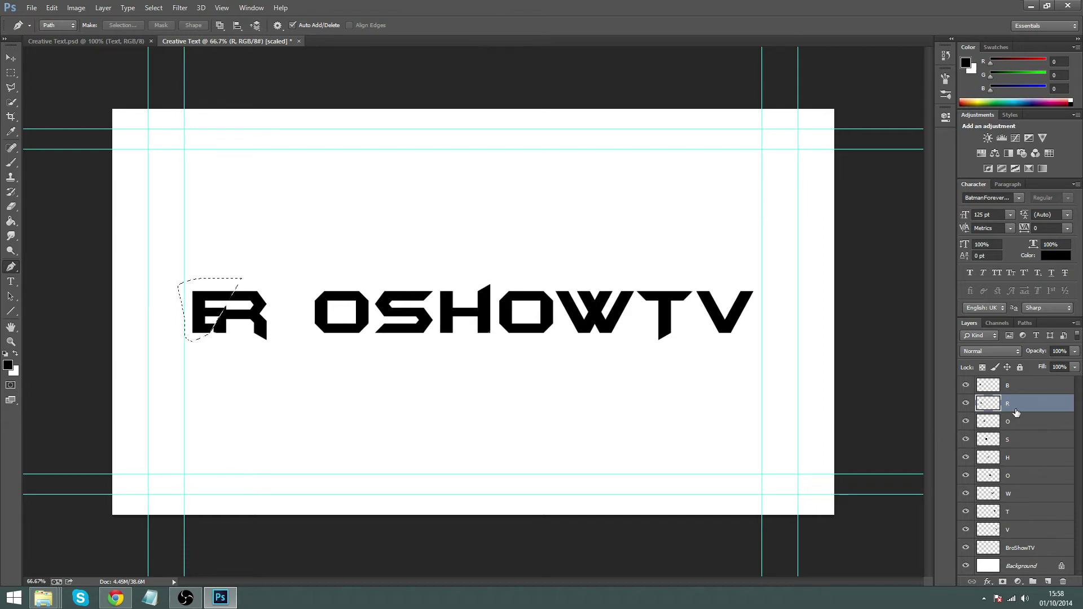
key(ctrl+d)
Nudge the trimmed R 8 px to the right to open a diagonal gap between it and the B.
key(ctrl+t)
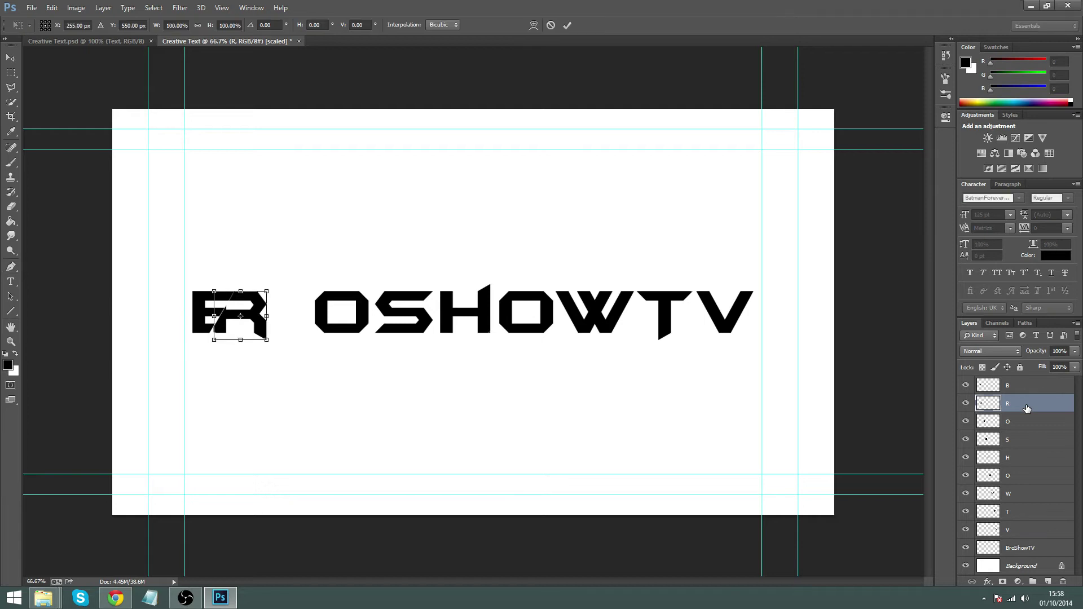
key(Right)
key(Right)
key(Right)
key(Right)
key(Right)
key(Right)
key(Right)
key(Right)
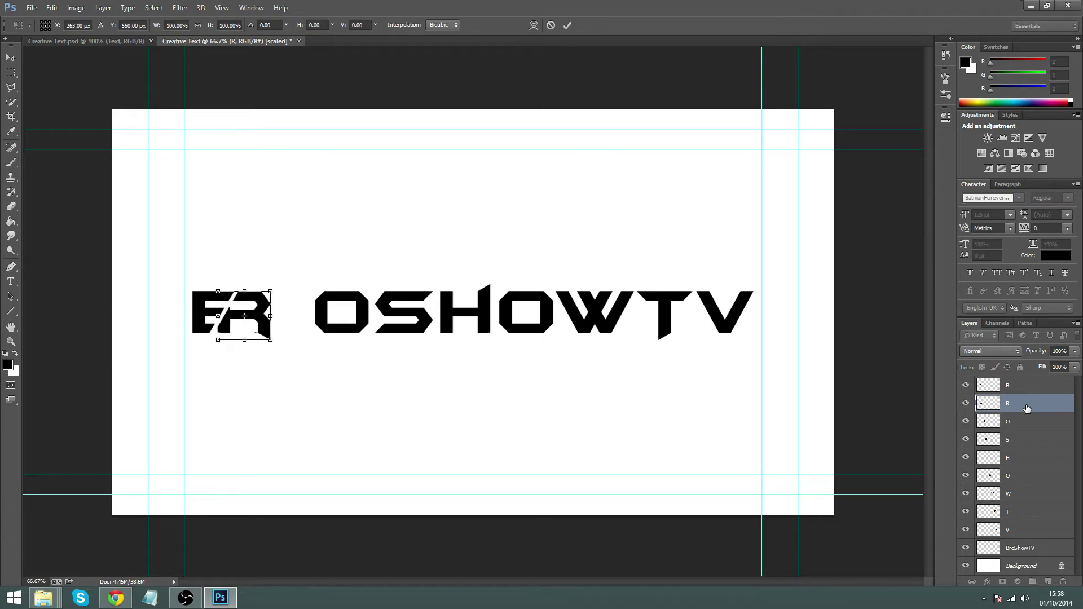
key(Return)
key(p)
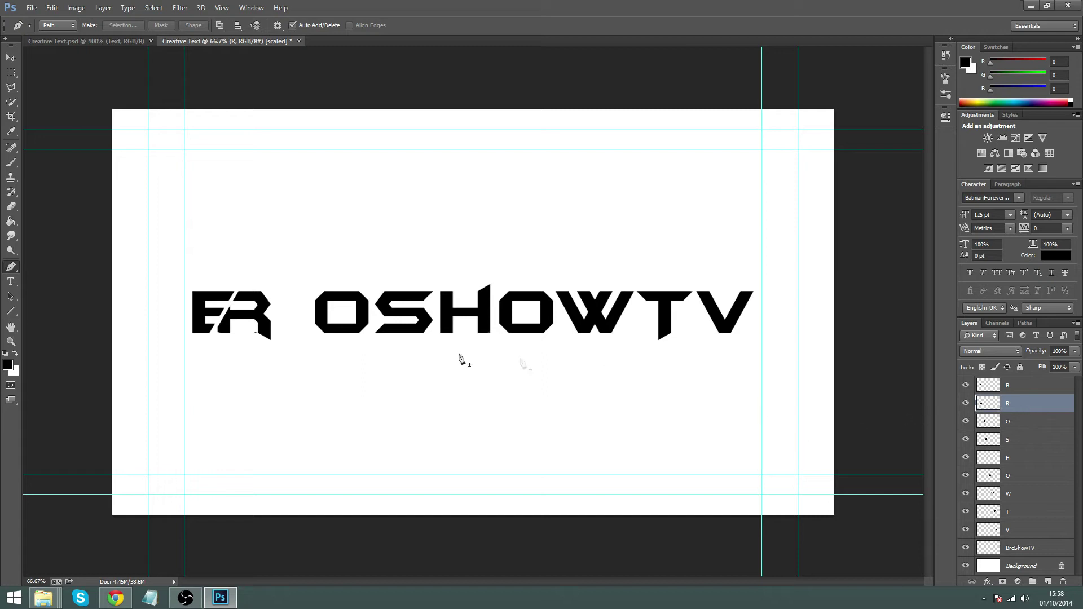
Restore the R layer's opacity to 100% and make the O layer directly below it active.
key(1)
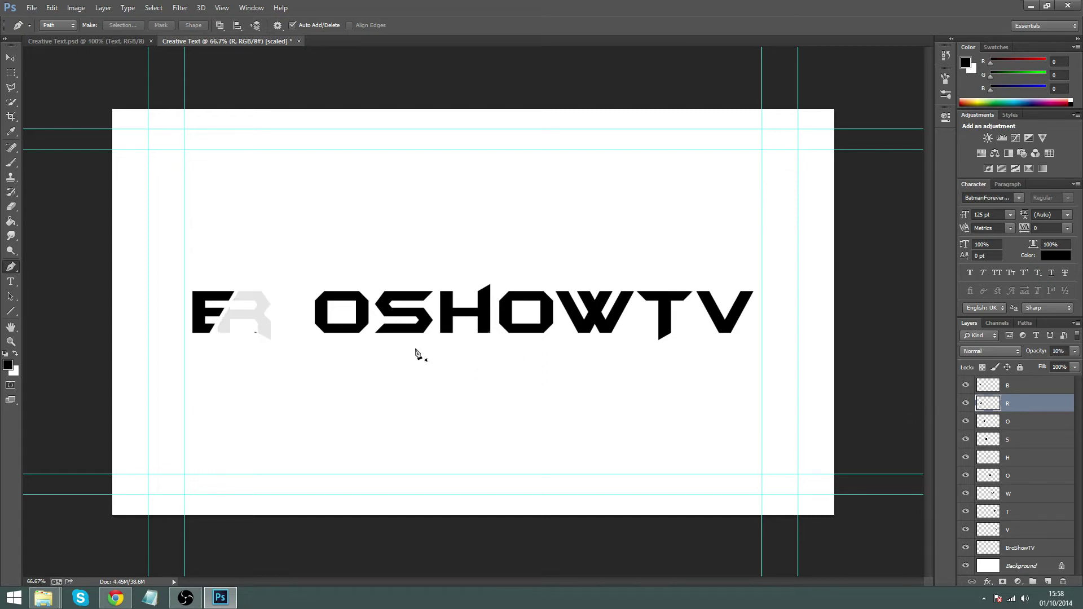
key(0)
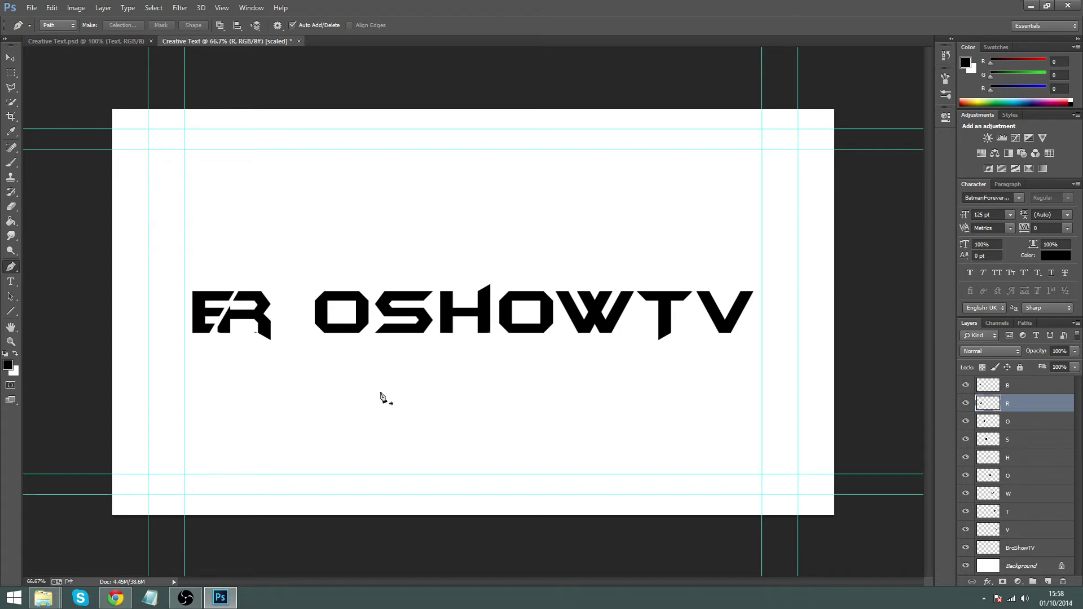
click(1009, 427)
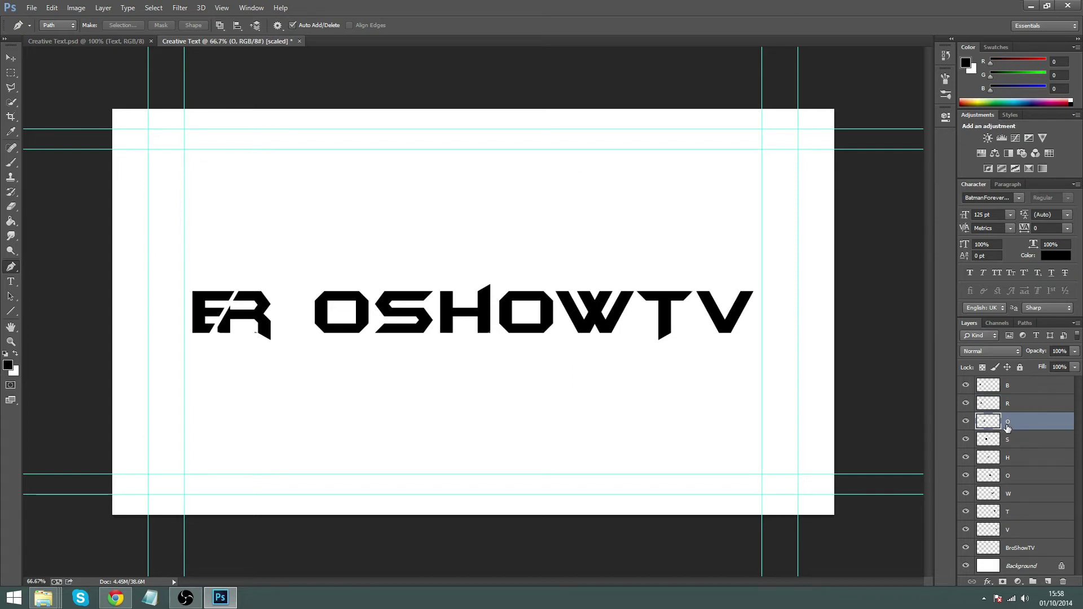
Draw a closed path with a straight diagonal edge enclosing the left-hand part of the first O.
click(319, 336)
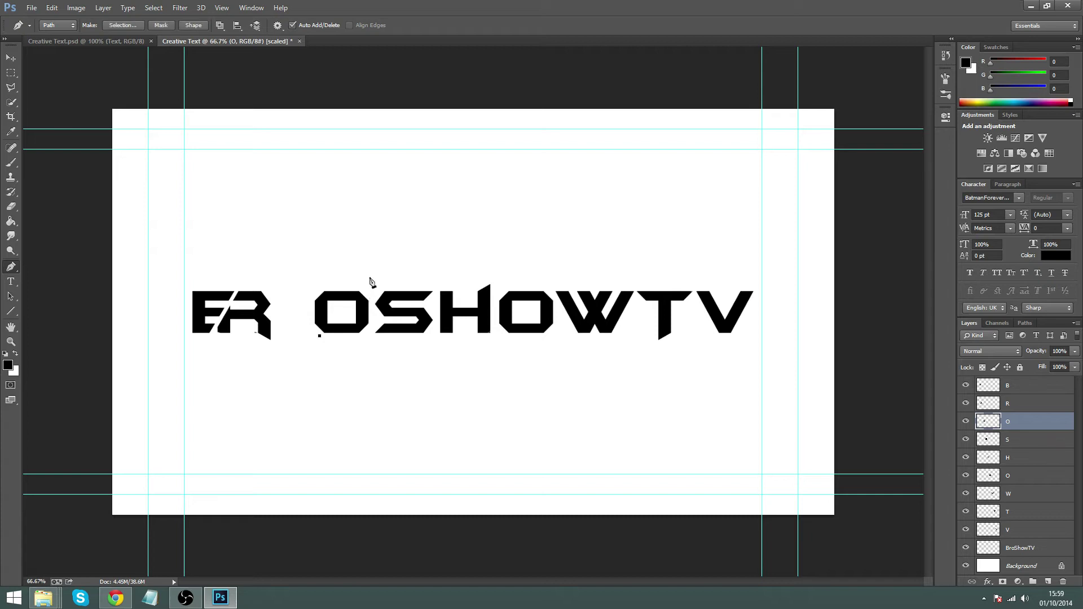
click(341, 276)
click(332, 273)
click(314, 277)
click(305, 291)
click(309, 318)
click(314, 338)
Convert the path into a new anti-aliased selection, delete the left-hand part of the first O and deselect.
right_click(322, 310)
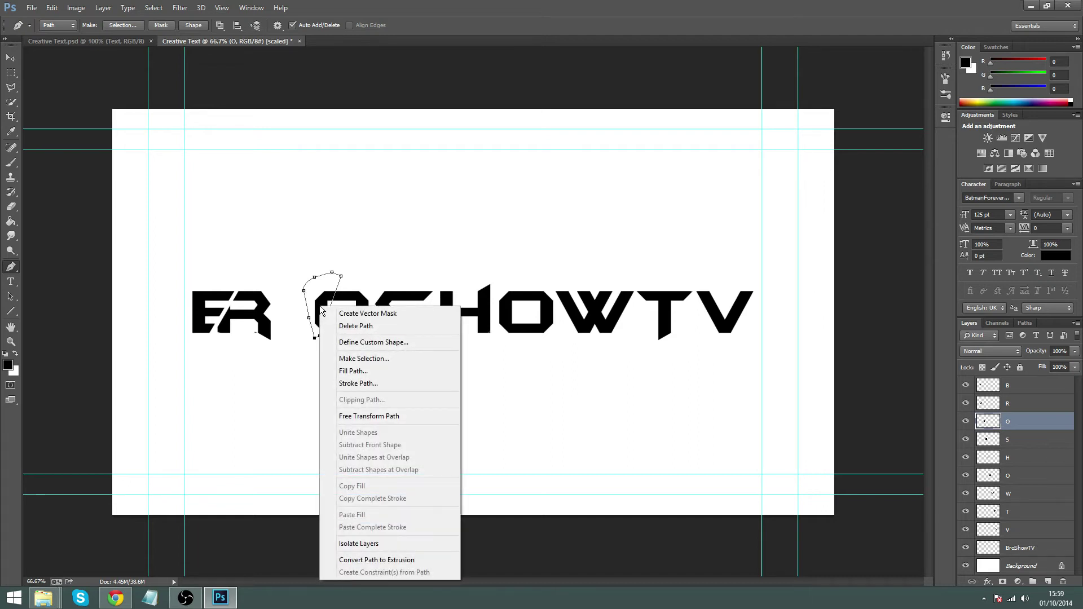
click(348, 359)
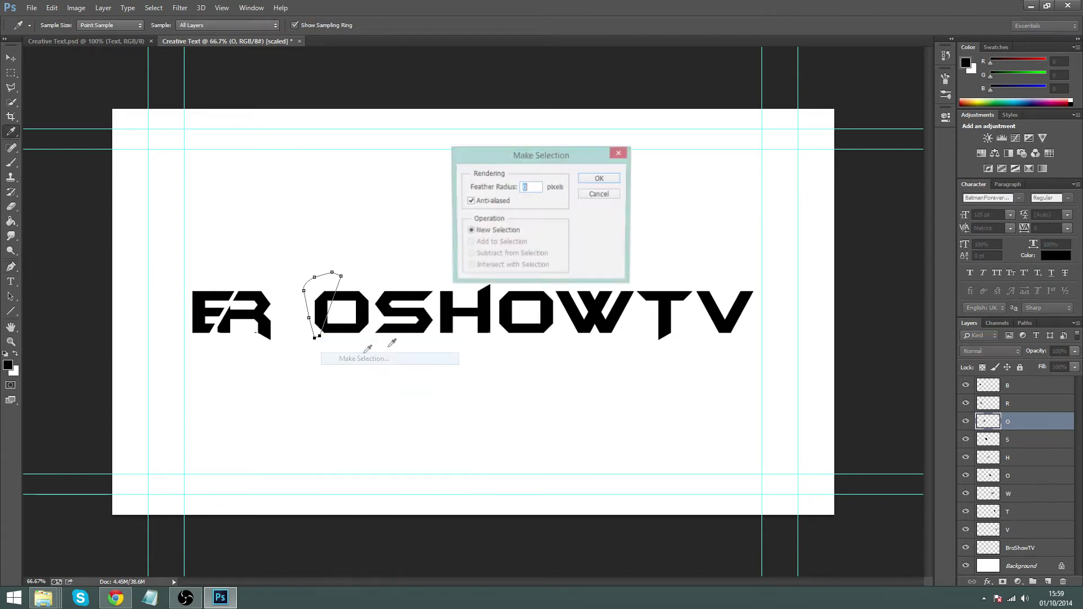
click(595, 179)
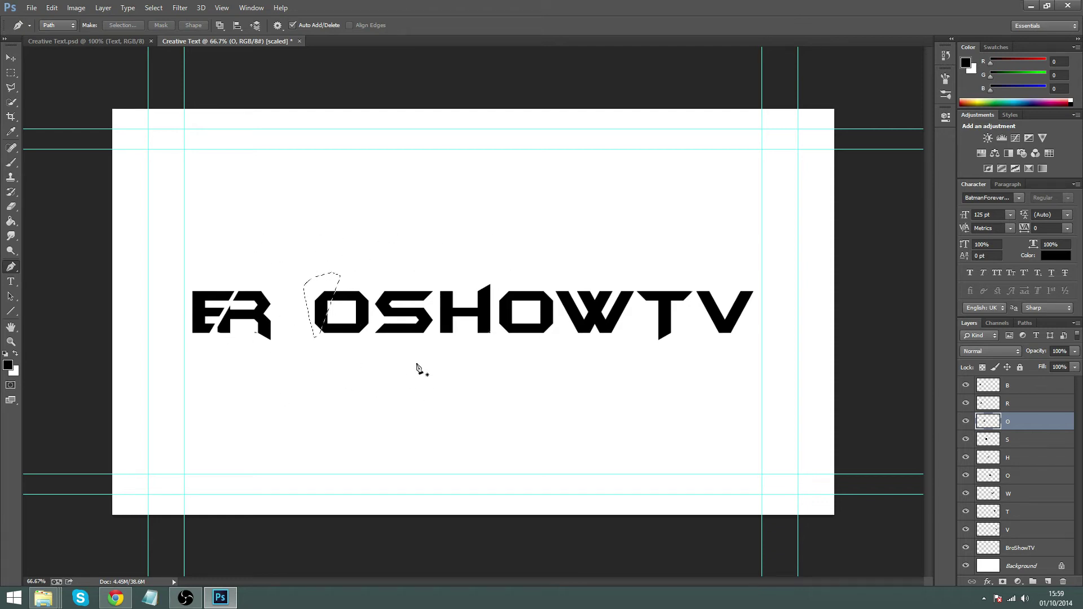
key(Delete)
key(ctrl+d)
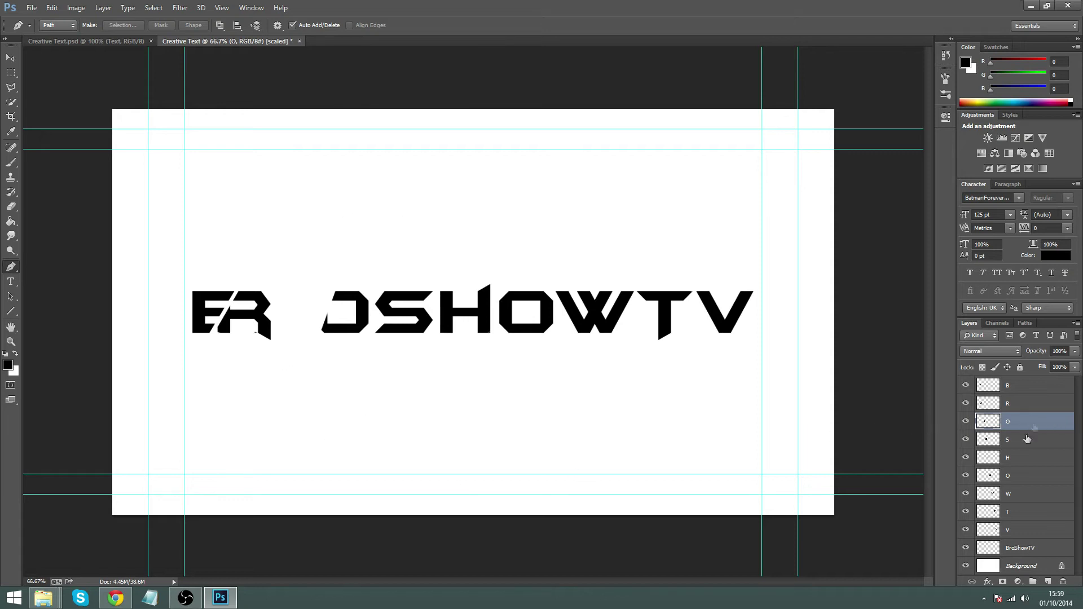
Move the trimmed first O left until it sits against the R.
key(ctrl+t)
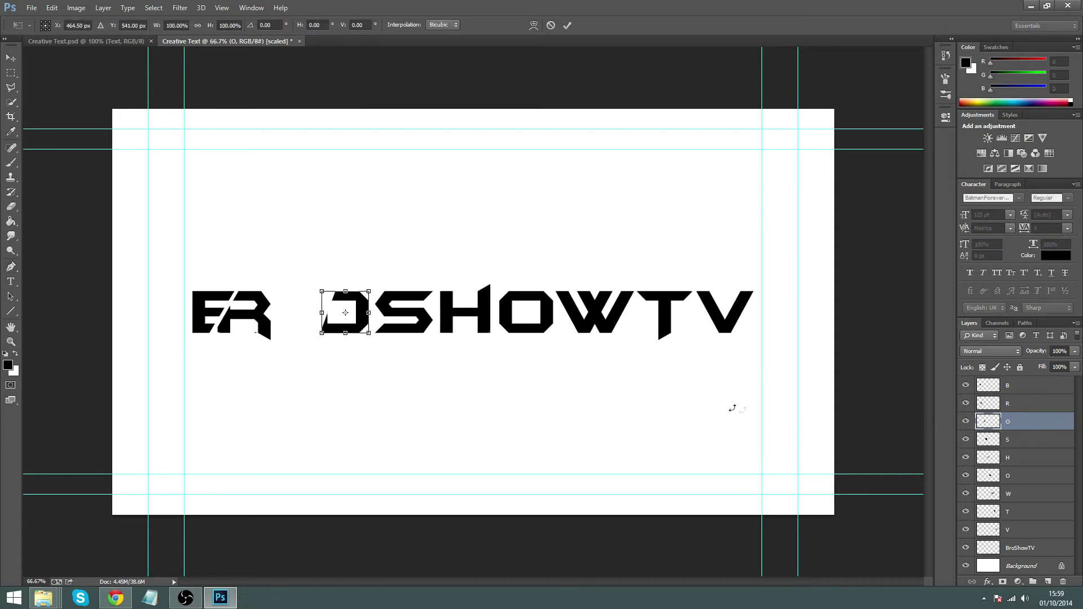
drag(335, 323, 290, 316)
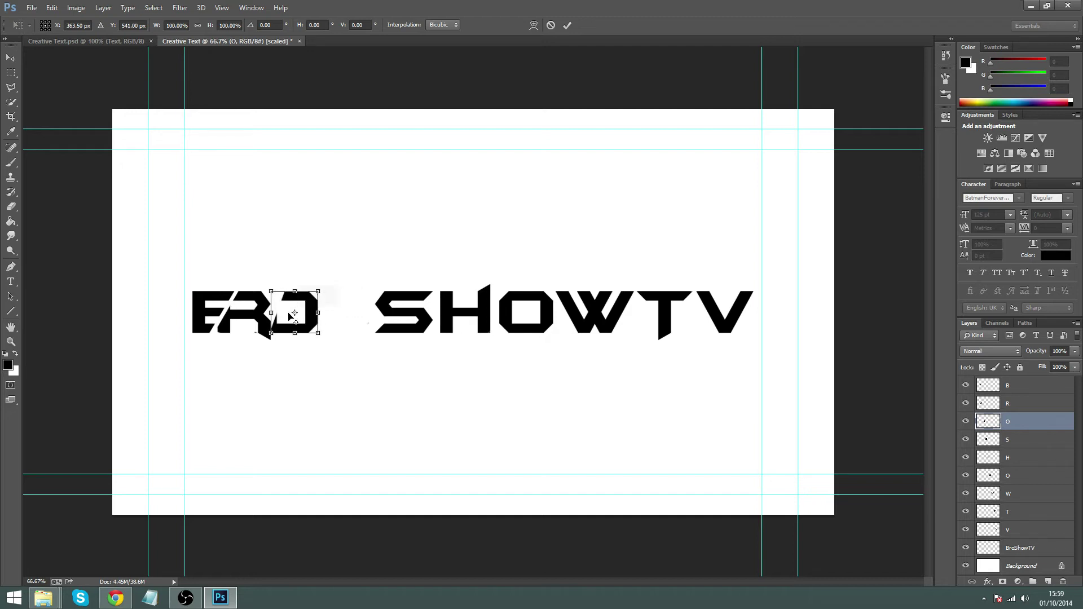
key(Return)
key(p)
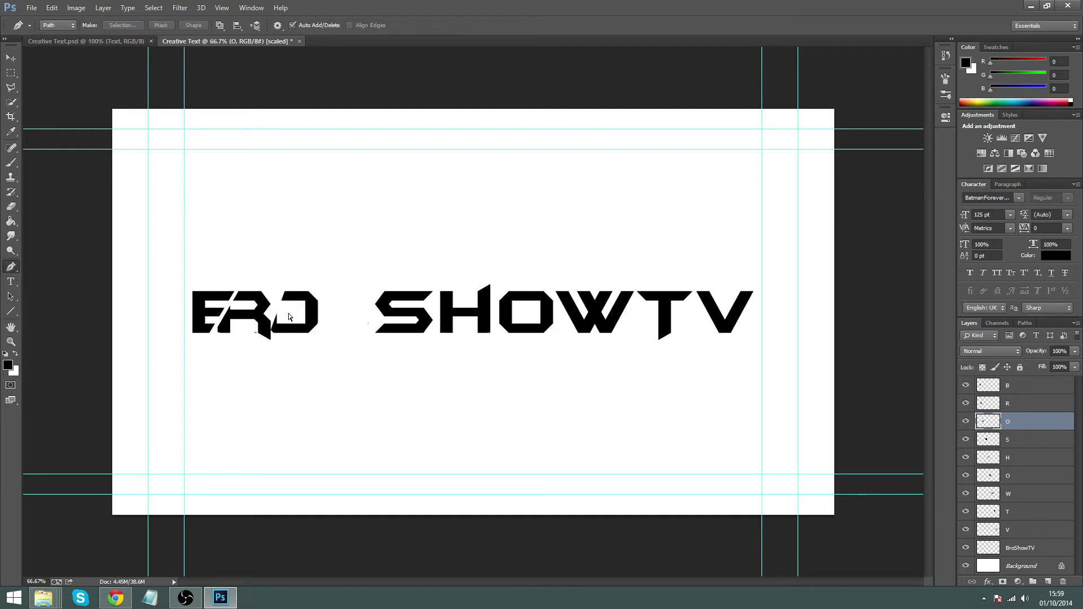
Nudge the first O 9 px to the right to leave a gap after the R.
key(ctrl+t)
key(Right)
key(Right)
key(Right)
key(Right)
key(Right)
key(Right)
key(Right)
key(Right)
key(Right)
key(Return)
Draw a path with a straight diagonal edge around the right-hand part of the moved first O.
key(p)
click(300, 337)
click(318, 282)
click(331, 294)
click(333, 313)
click(331, 334)
click(318, 337)
Turn the path into a selection, delete the right-hand part of the first O, and deselect with the S layer active.
right_click(316, 334)
click(354, 101)
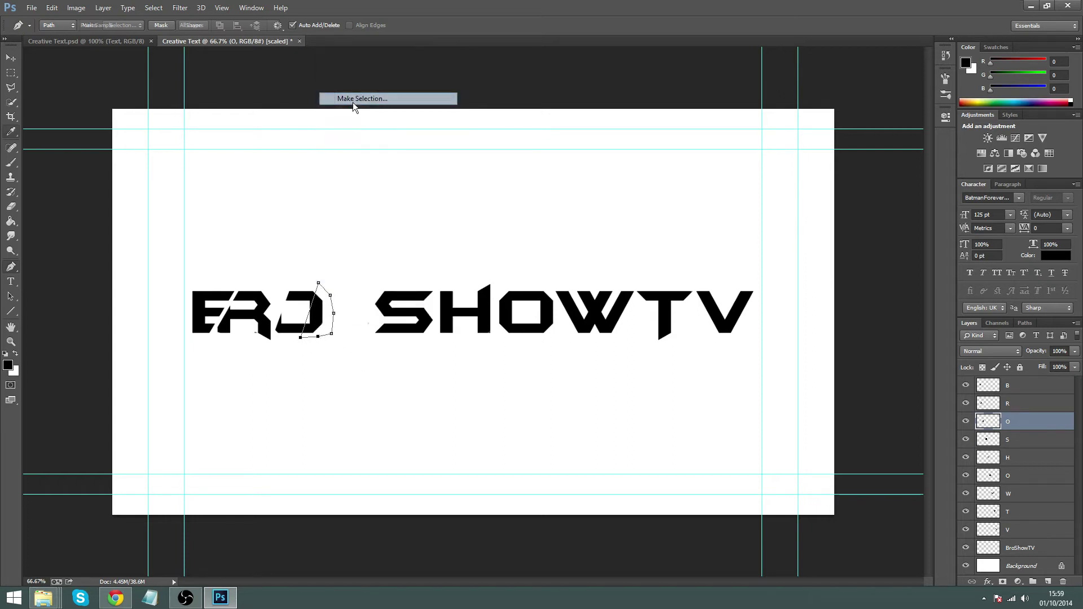
click(600, 179)
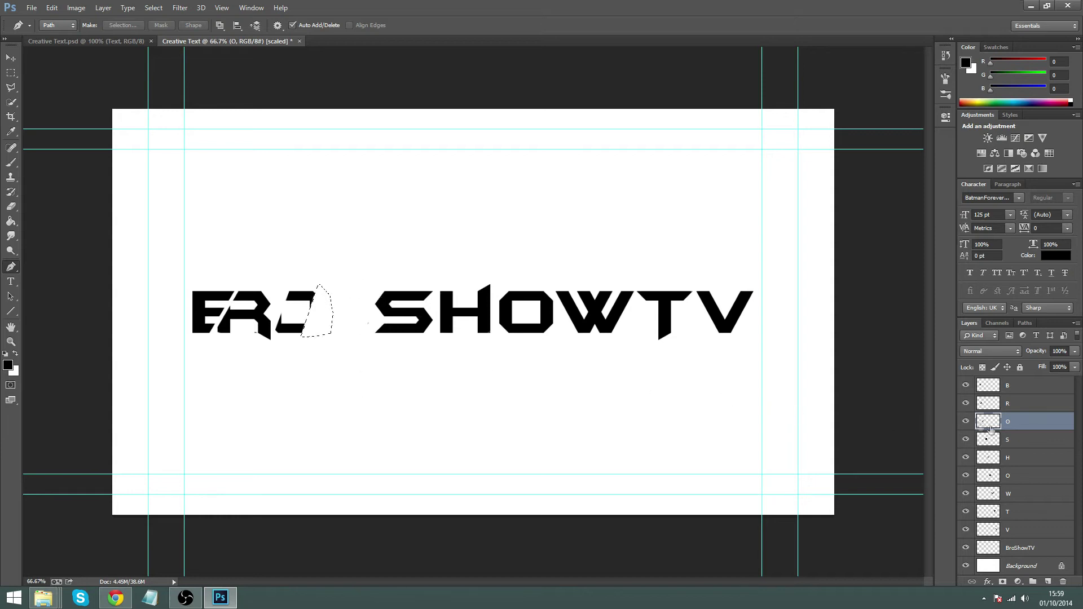
click(1023, 443)
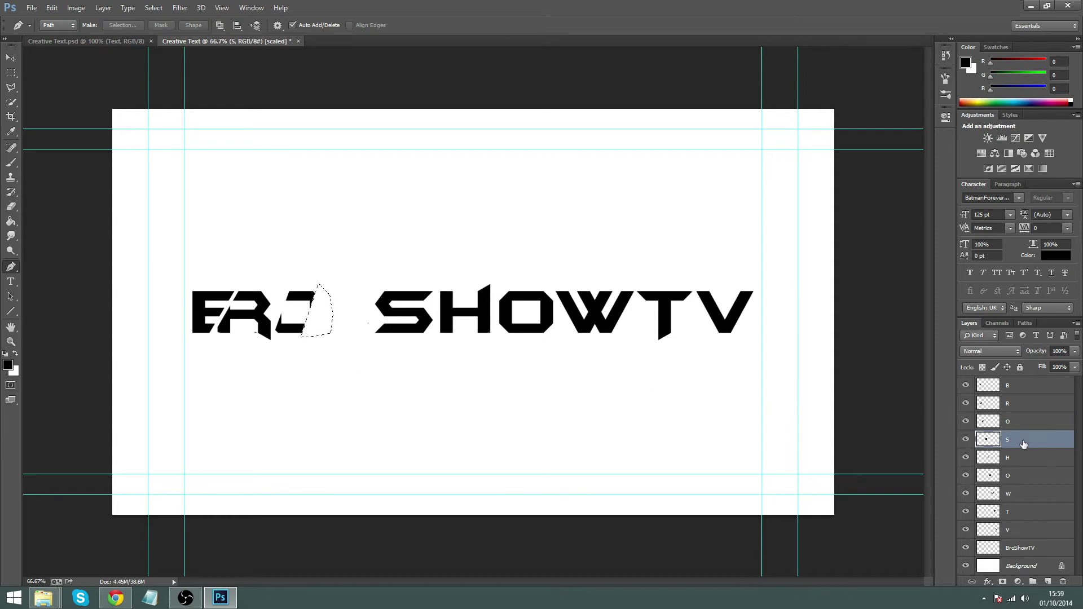
key(ctrl+d)
Undo all cuts, moves and paths made on the first O, back to the uncut letter in its original place.
key(ctrl+alt+z)
key(ctrl+alt+z)
key(ctrl+alt+z)
key(ctrl+alt+z)
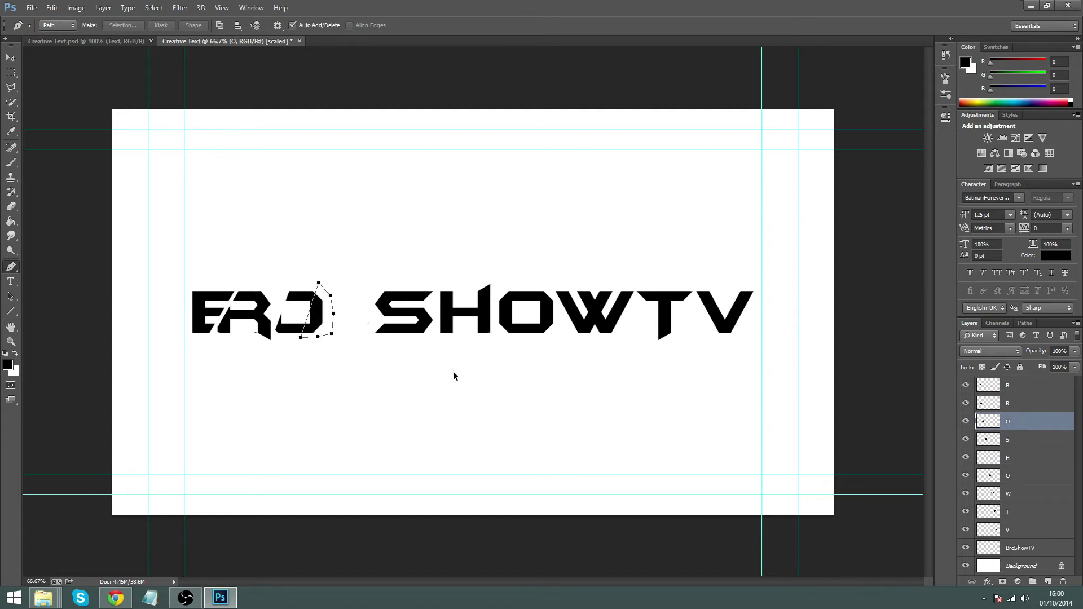
key(ctrl+alt+z)
key(ctrl+alt+z)
key(ctrl+alt+z)
key(ctrl+alt+z)
key(ctrl+alt+z)
key(ctrl+alt+z)
key(ctrl+alt+z)
key(ctrl+alt+z)
key(ctrl+alt+z)
key(ctrl+alt+z)
key(ctrl+alt+z)
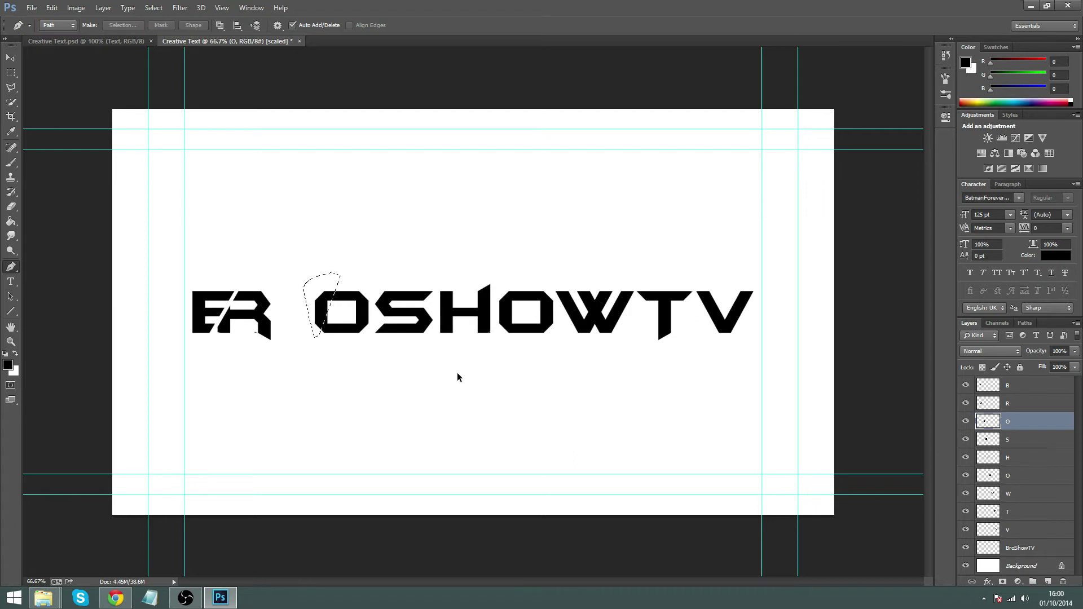
click(340, 298)
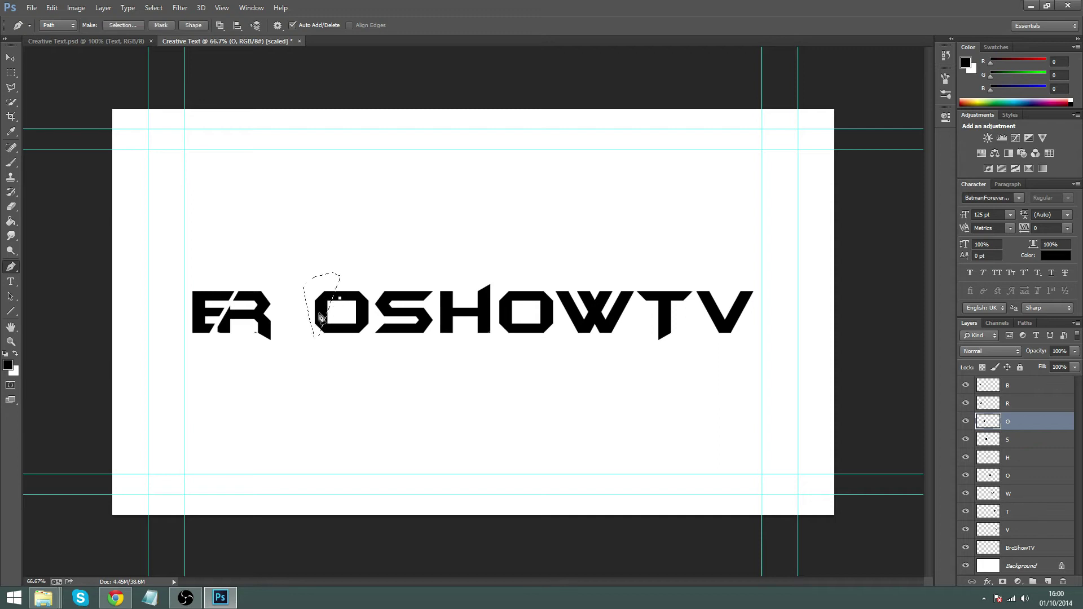
key(ctrl+alt+z)
key(ctrl+alt+z)
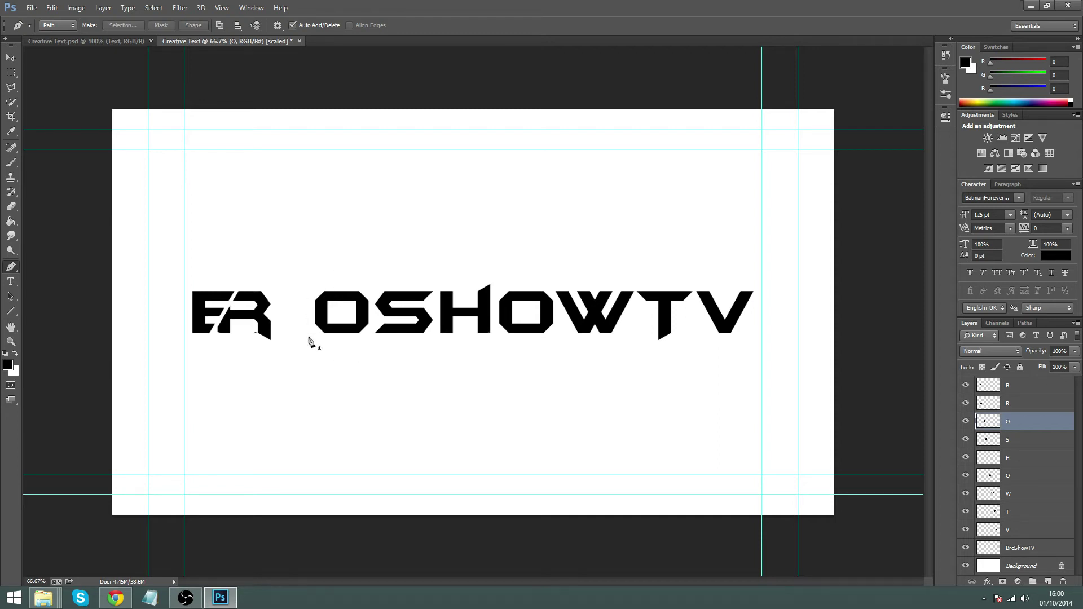
Draw a closed path with a steep straight edge enclosing the right-hand part of the uncut first O.
click(350, 339)
click(356, 277)
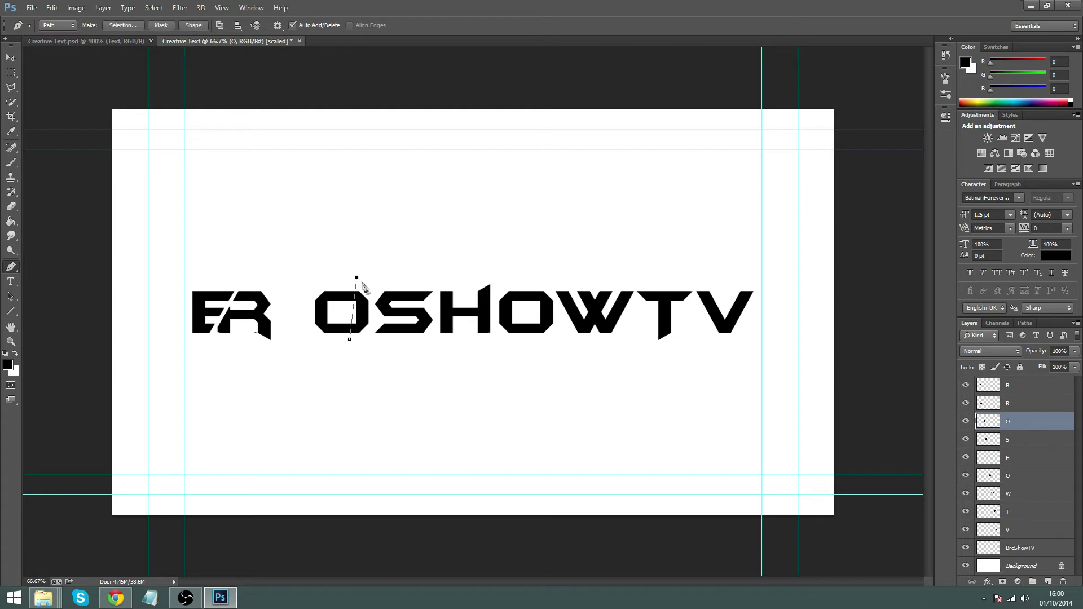
click(366, 288)
click(375, 301)
click(375, 315)
click(369, 330)
click(350, 339)
Convert the path into a new anti-aliased selection and delete the right-hand part of the first O.
right_click(363, 311)
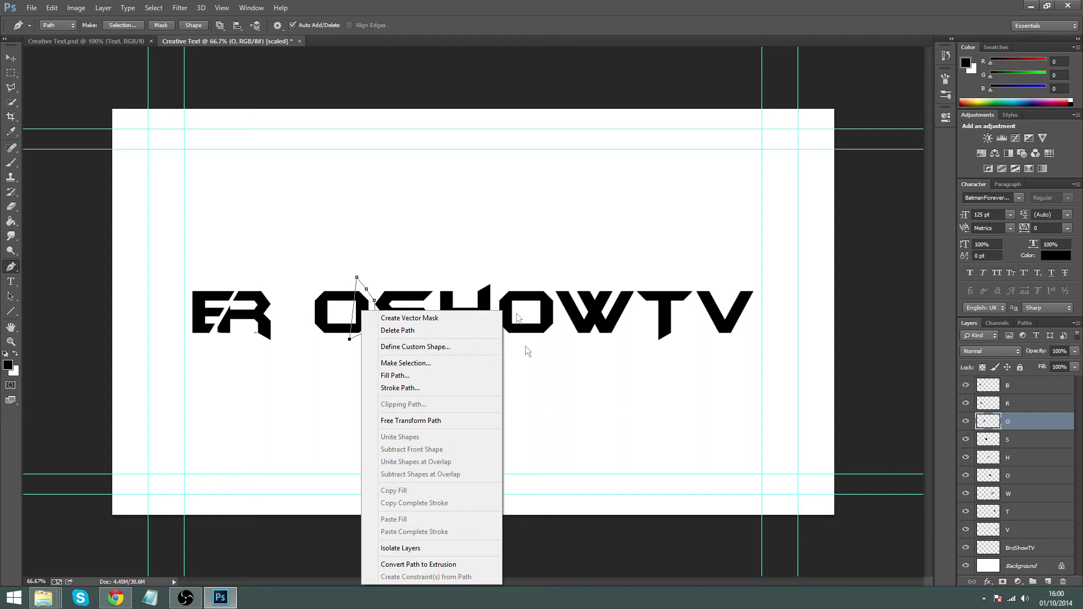
click(405, 363)
click(591, 179)
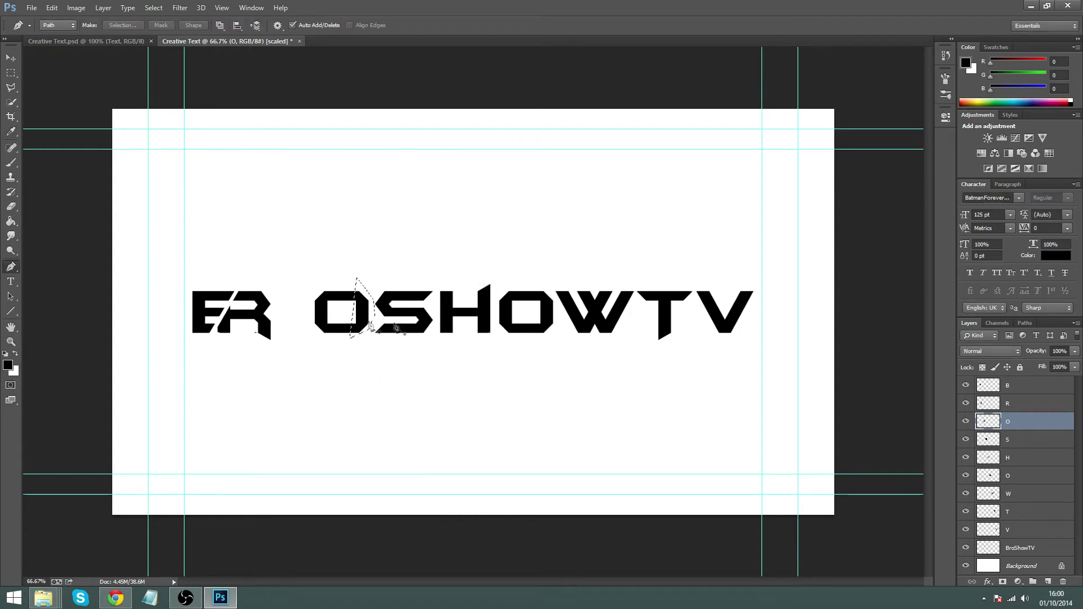
key(Delete)
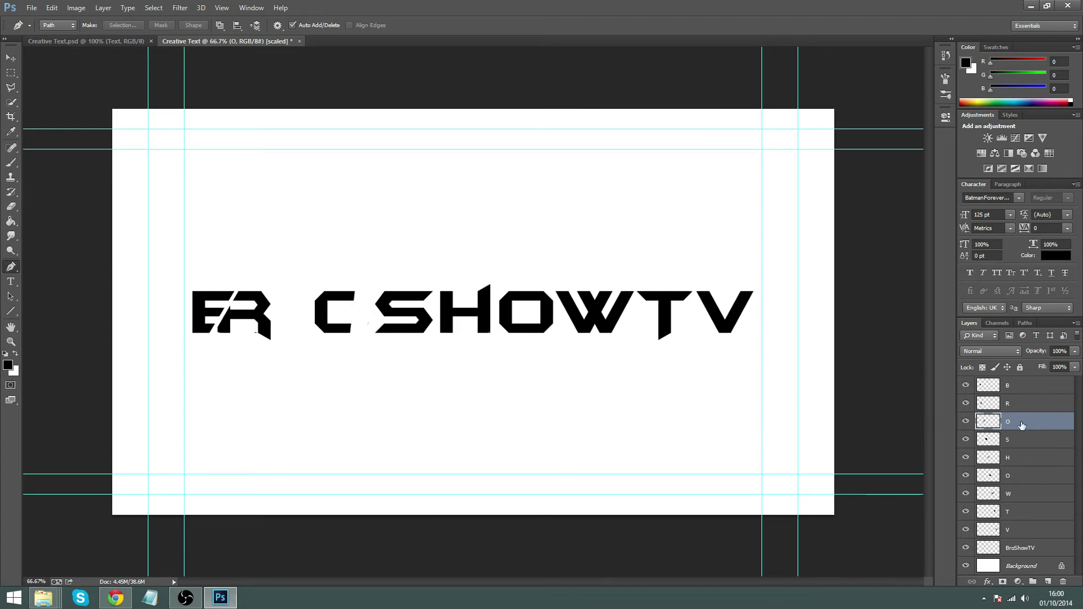
Move the trimmed first O left until it sits close beside the R, and return to the Pen tool.
key(ctrl+t)
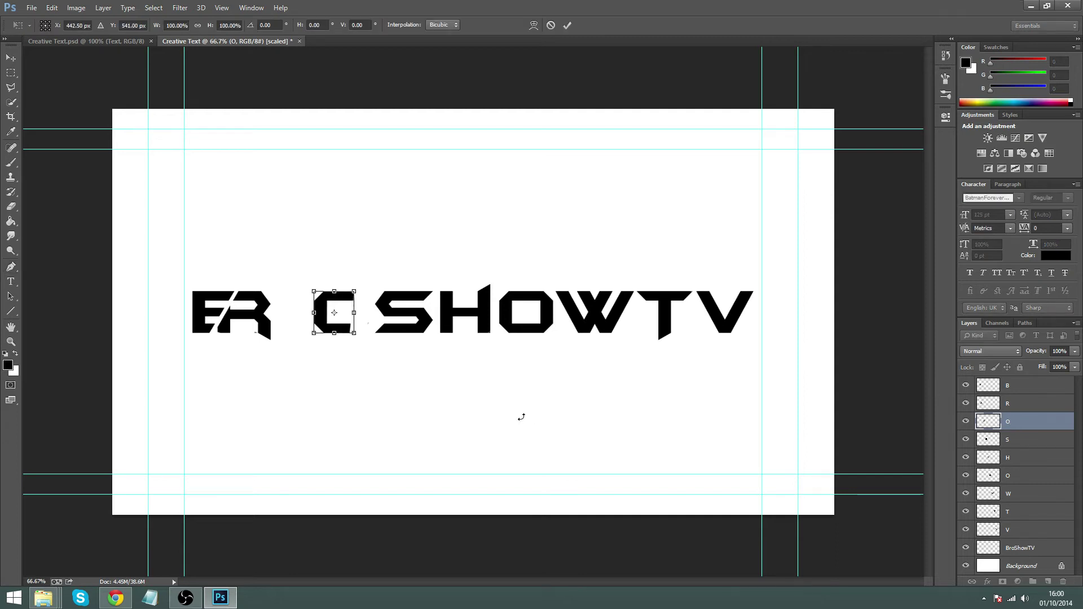
key(Left)
key(Left)
key(Left)
key(Left)
key(Left)
key(Left)
key(Left)
key(Left)
key(Left)
key(Left)
key(Left)
key(Left)
key(Left)
key(Left)
key(Left)
key(Left)
key(Left)
key(Left)
key(Left)
key(Left)
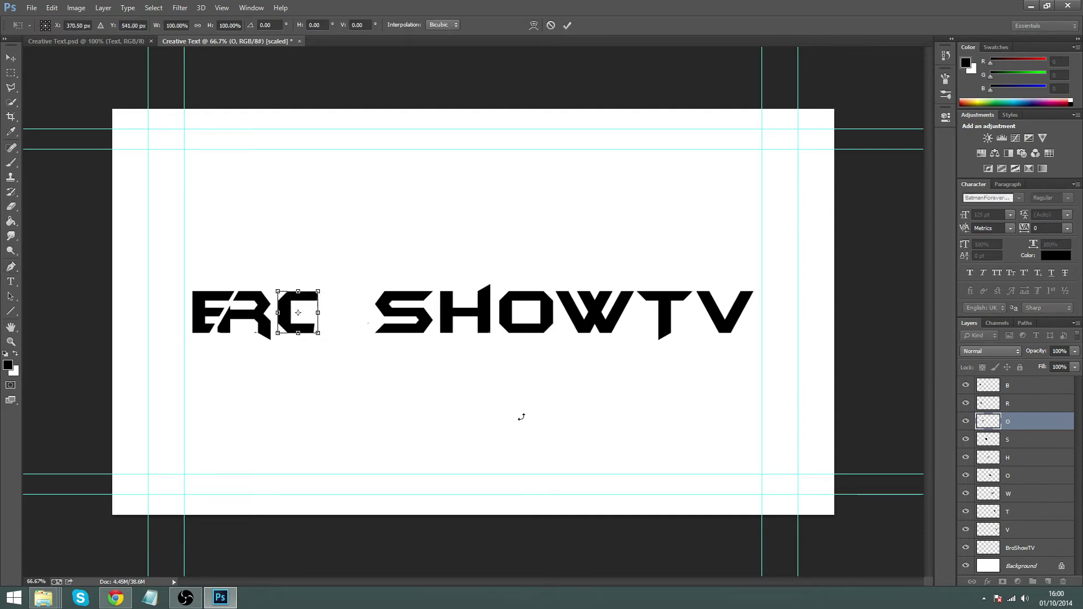
key(Return)
key(p)
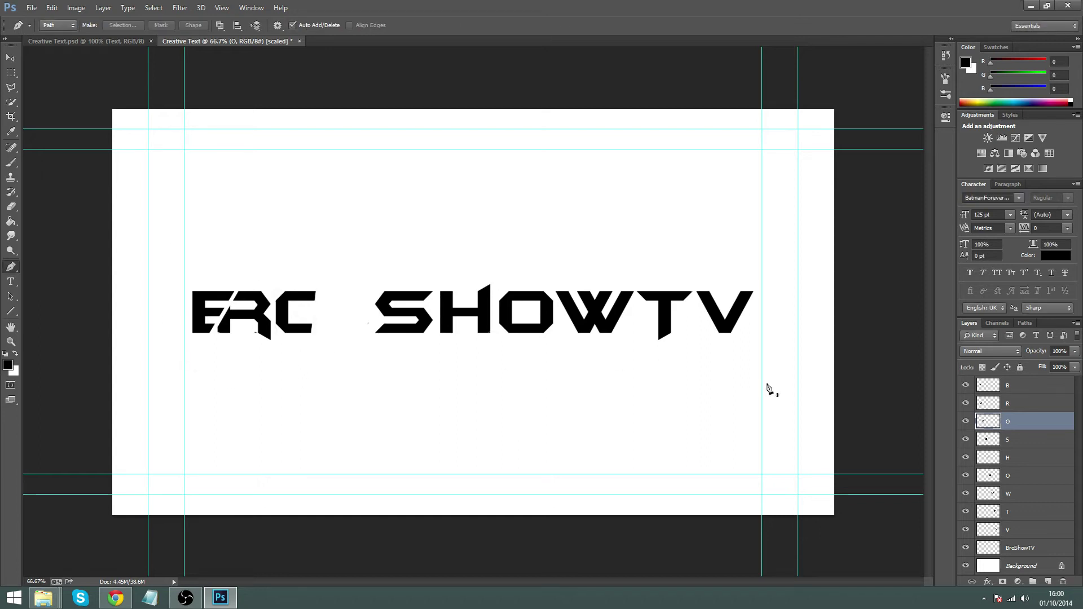
On the S layer, draw a closed path with a steep straight edge enclosing the left-hand part of the S.
click(1044, 440)
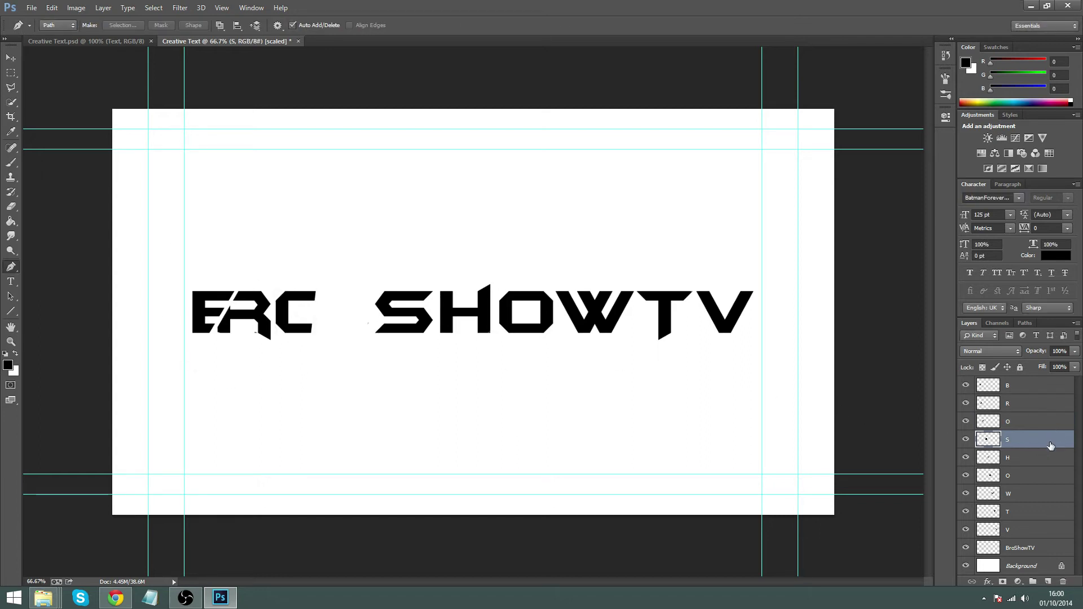
click(384, 337)
click(402, 284)
click(376, 283)
click(366, 303)
click(366, 326)
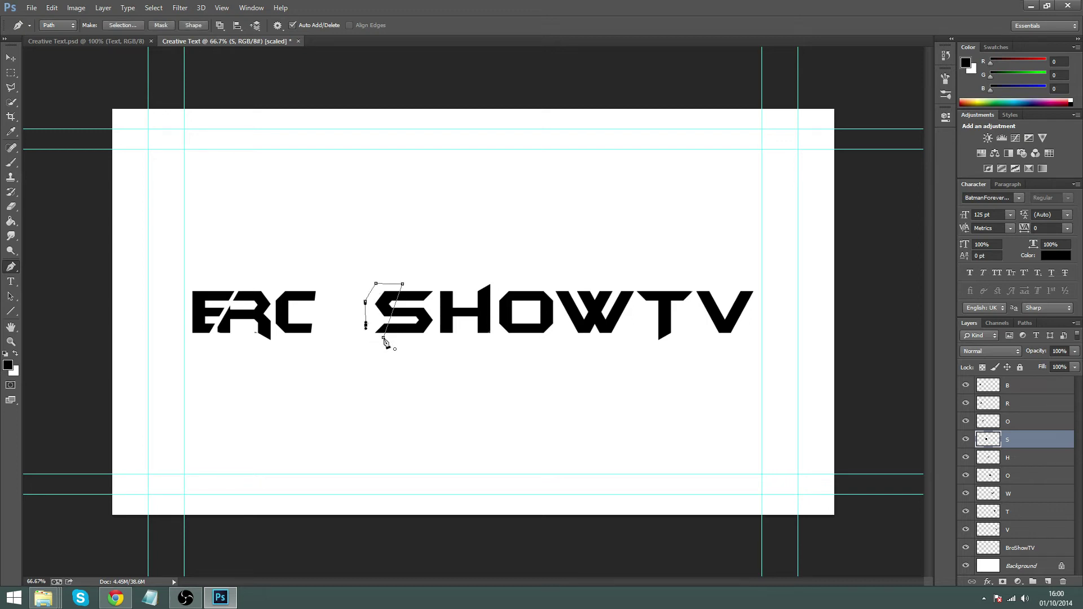
click(384, 338)
Convert the path into a selection, delete the left-hand part of the S, and deselect.
right_click(384, 338)
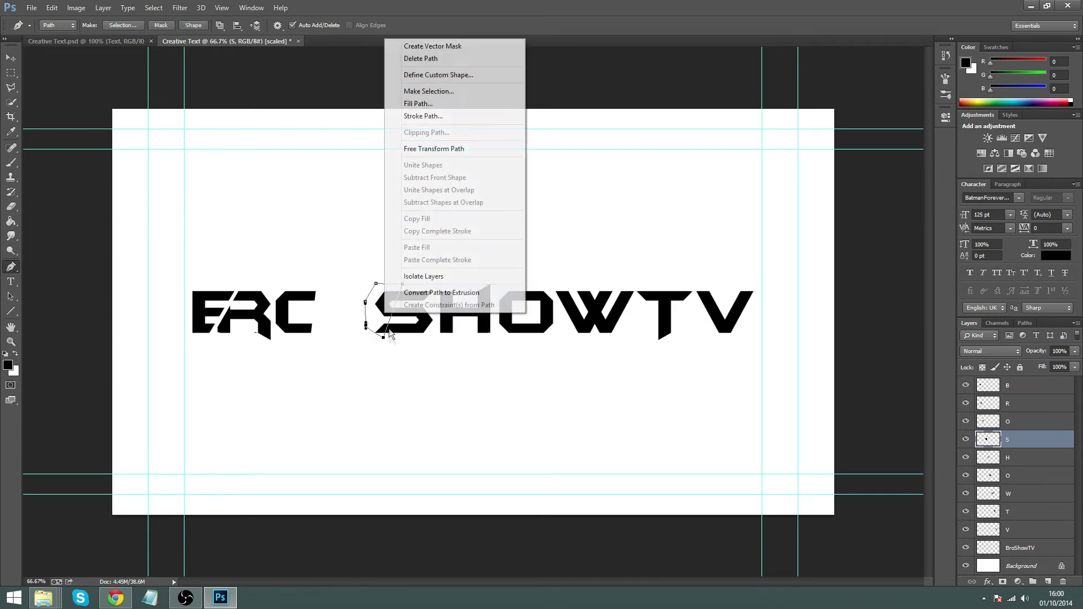
click(428, 91)
click(593, 182)
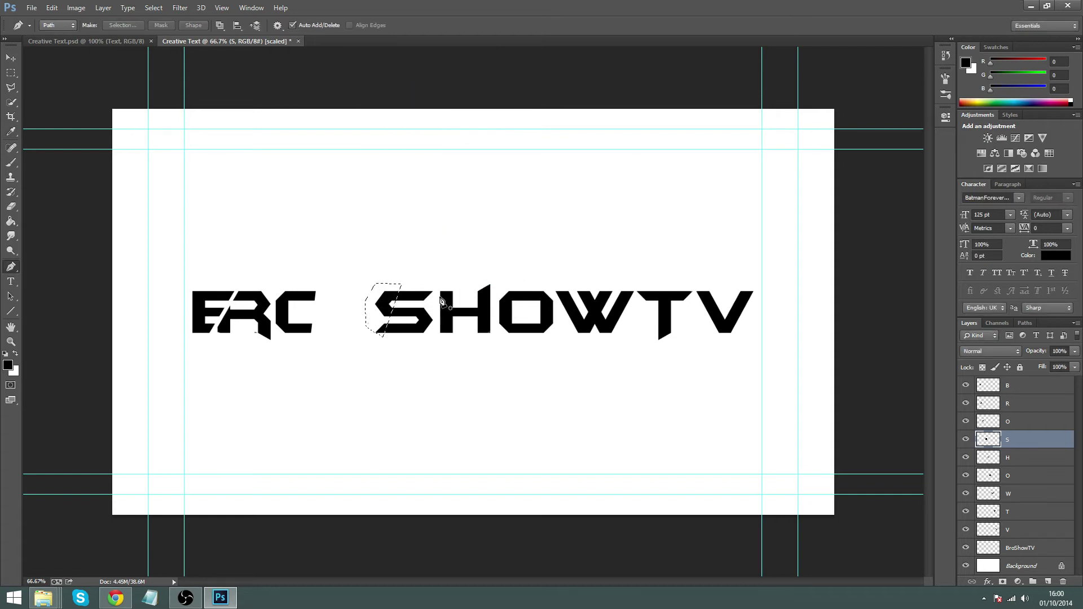
key(Delete)
key(ctrl+d)
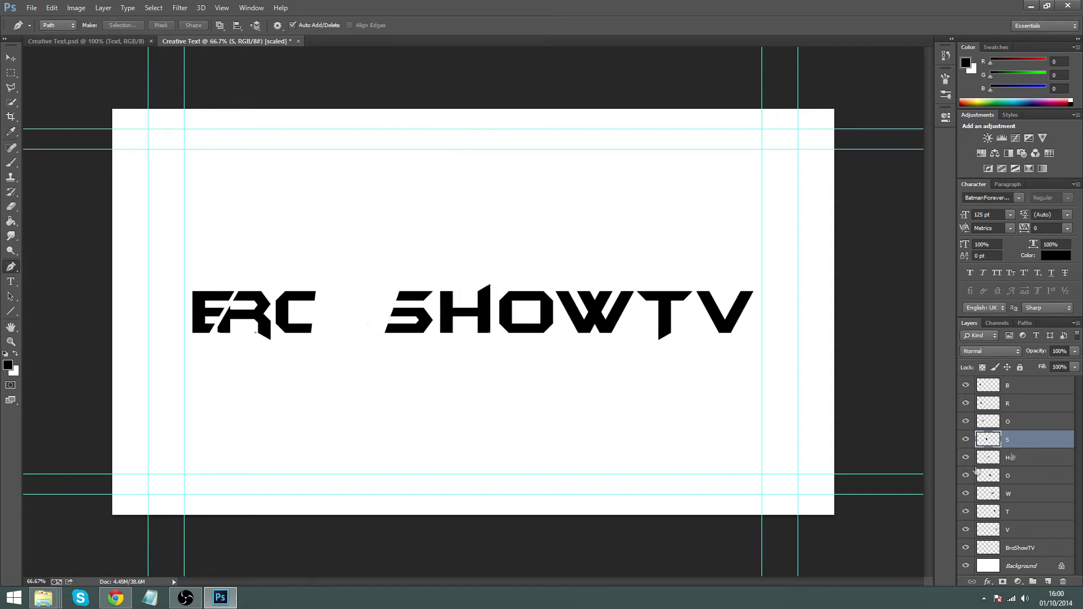
Move the trimmed S left to X 440.50 px, close beside the first O and level with it.
key(ctrl+t)
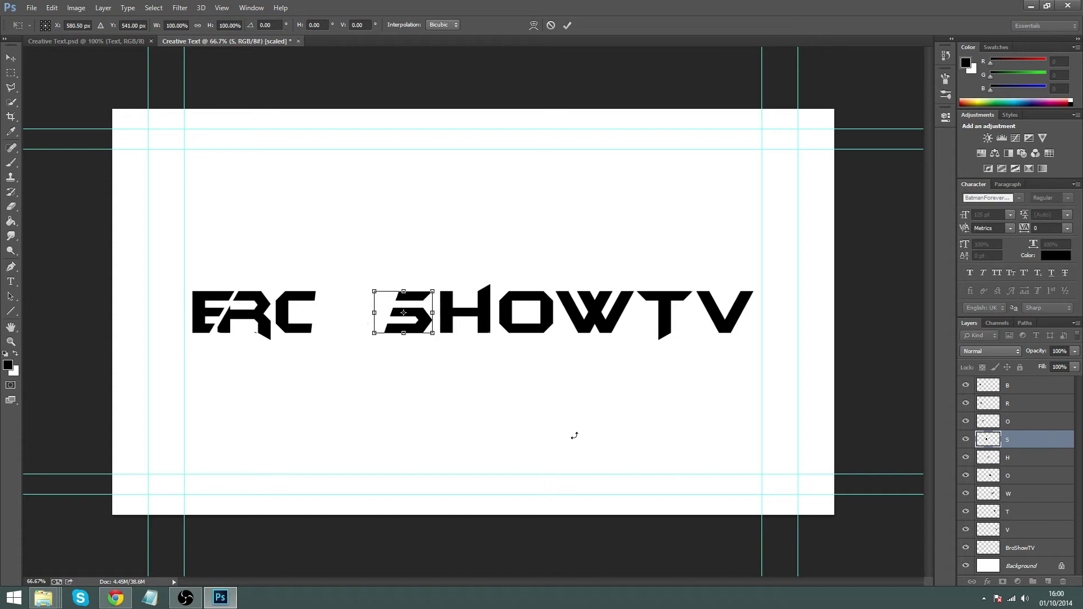
key(shift+Left)
key(shift+Left)
key(shift+Left)
key(shift+Left)
key(shift+Left)
key(shift+Left)
key(shift+Left)
key(shift+Left)
key(shift+Left)
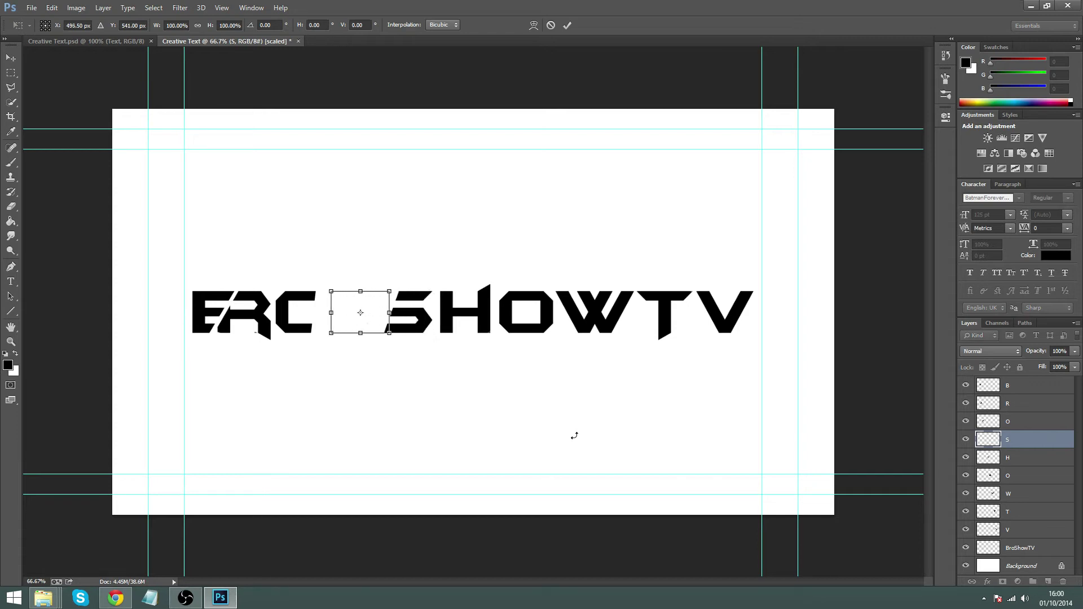
key(shift+Left)
key(shift+Left)
key(shift+Left)
key(Left)
key(Left)
key(Left)
key(Left)
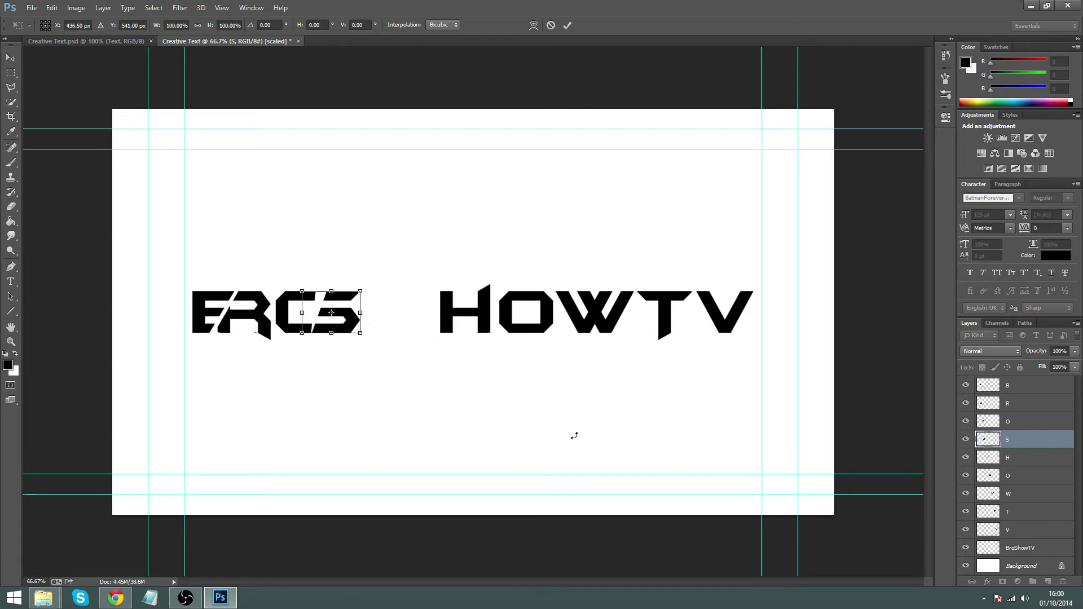
key(Right)
key(Right)
key(Right)
key(Right)
key(Right)
key(Right)
key(Right)
key(Down)
key(Down)
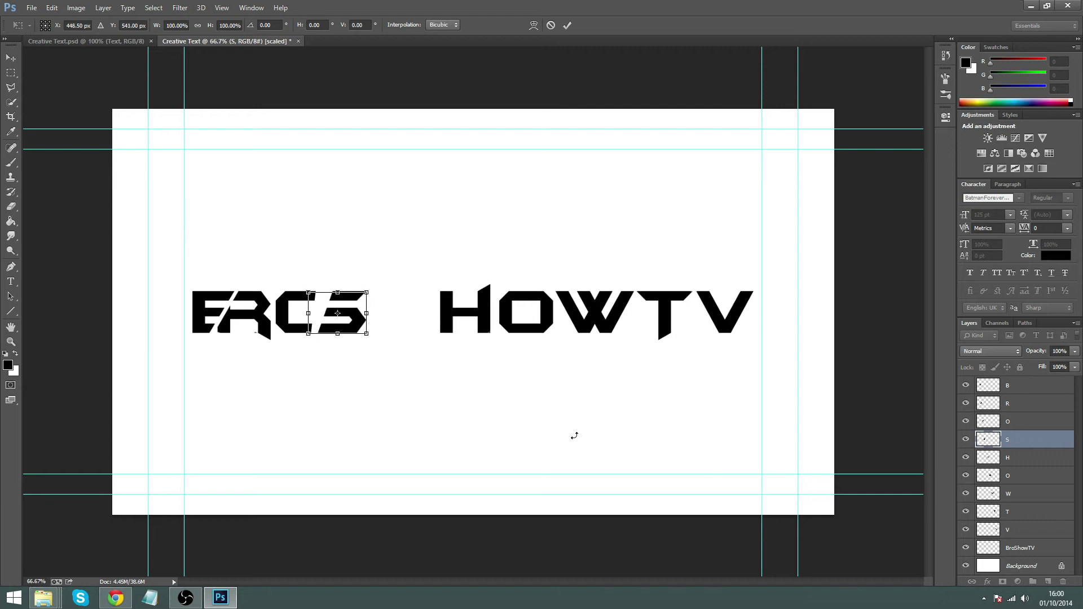
key(Up)
key(Up)
key(Left)
key(Left)
key(Return)
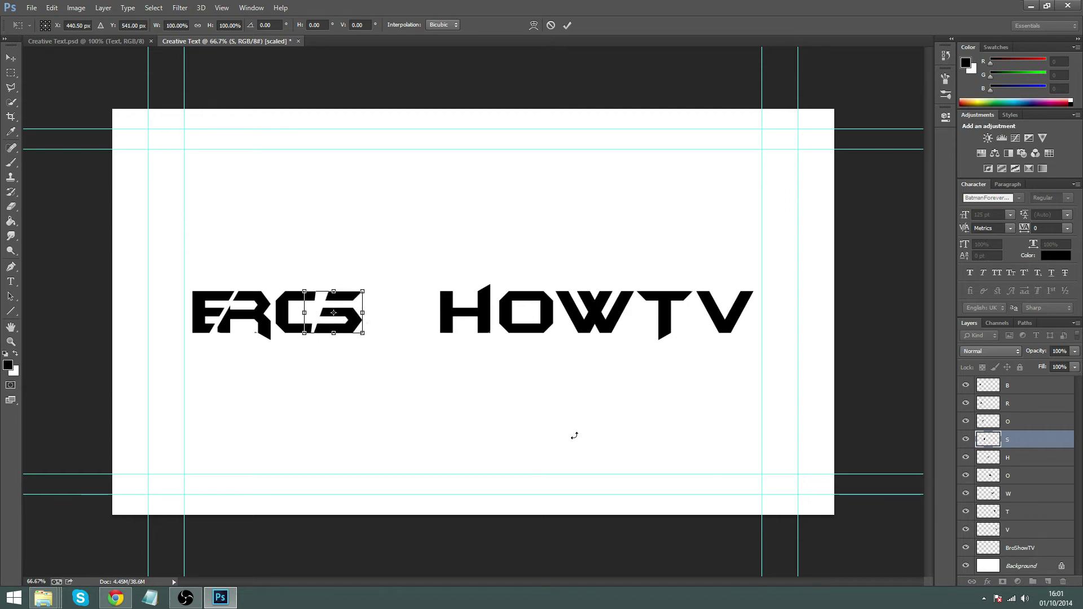
On the H layer, draw a closed pen path with a slanted edge enclosing the H's right-hand stem.
key(p)
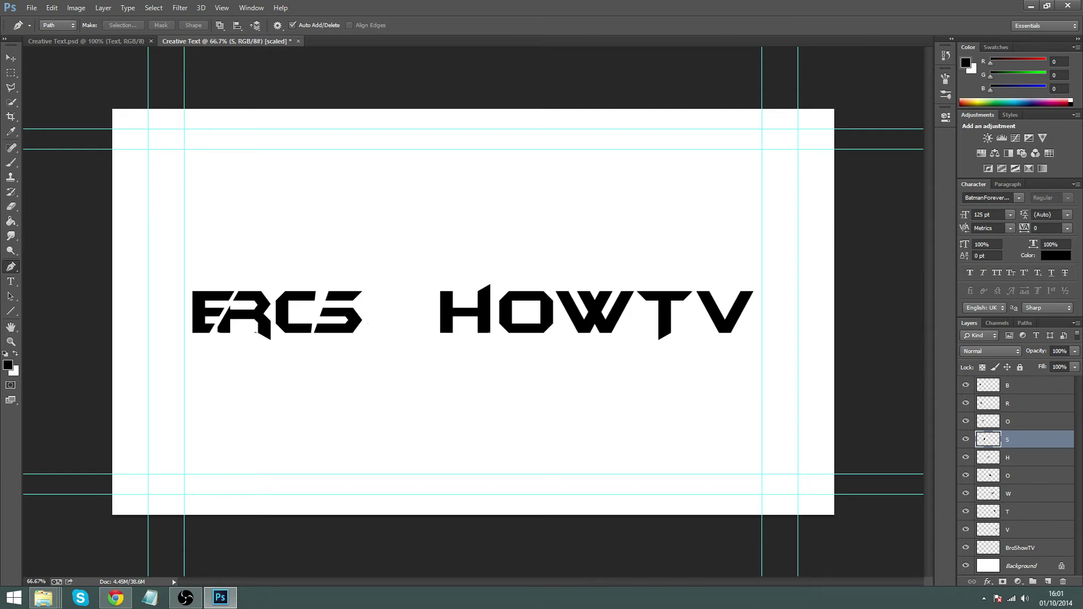
key(alt+bracketleft)
click(464, 339)
click(484, 280)
click(496, 288)
click(495, 331)
click(484, 346)
click(464, 339)
Convert the path into a new anti-aliased selection and delete the H's right-hand stem.
right_click(475, 323)
click(519, 212)
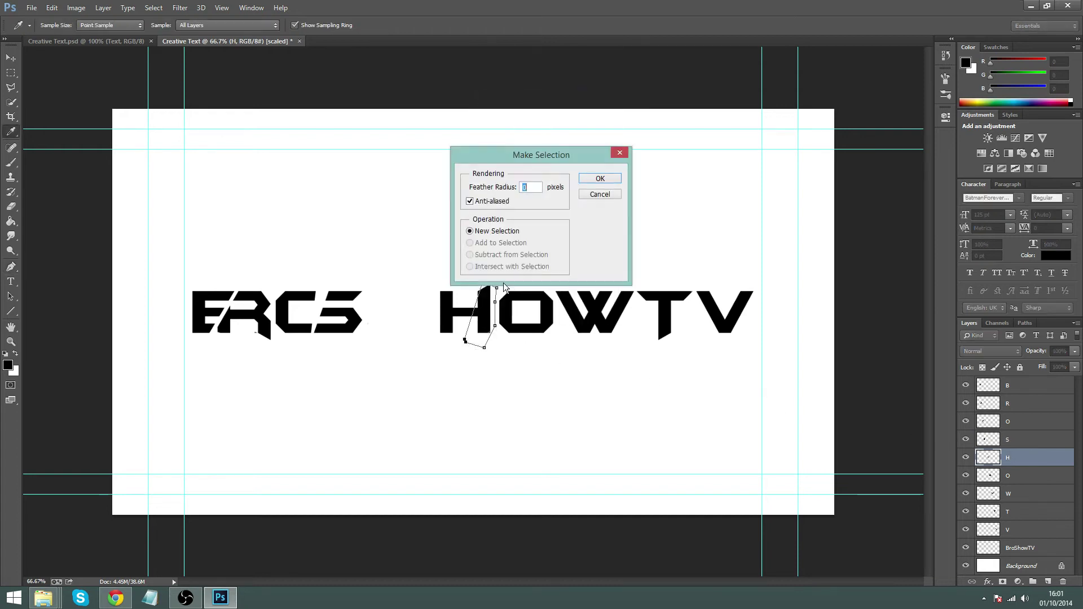
click(603, 195)
Move the trimmed H left until it sits close beside the S.
key(ctrl+t)
key(shift+Left)
key(shift+Left)
key(shift+Left)
key(shift+Left)
key(shift+Left)
key(shift+Left)
key(shift+Left)
key(shift+Left)
key(shift+Left)
key(shift+Left)
key(shift+Left)
key(shift+Left)
key(shift+Left)
key(shift+Left)
key(shift+Left)
key(shift+Left)
key(shift+Left)
key(shift+Left)
key(shift+Left)
key(shift+Left)
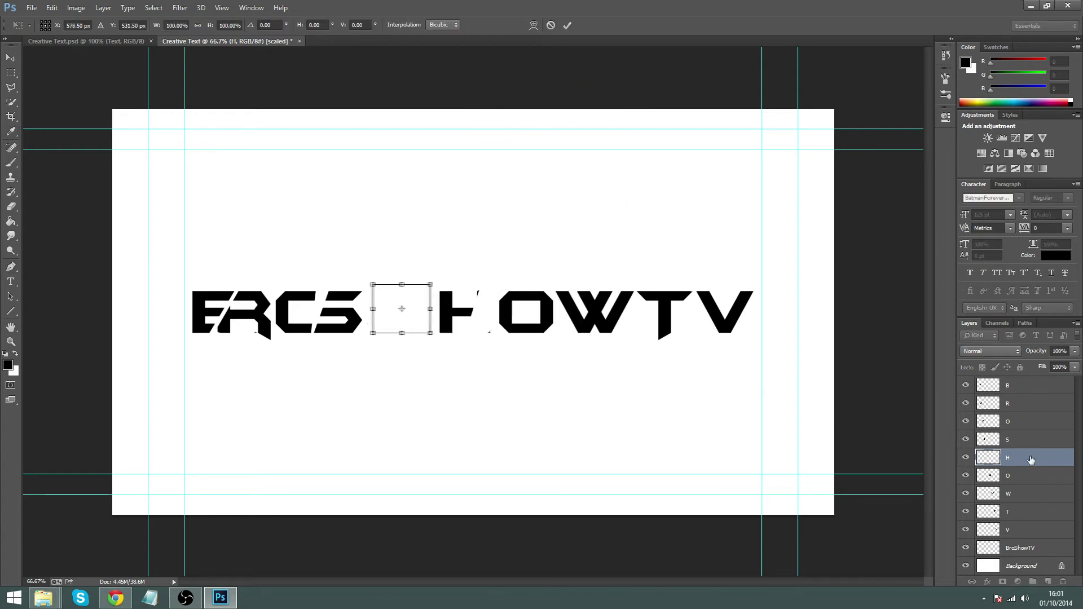
key(Return)
On the second O's layer, draw a path with a slanted edge around the left-hand part of that O.
click(1031, 476)
click(482, 335)
click(477, 304)
click(492, 281)
click(522, 284)
click(502, 335)
Convert the path into a selection and delete the left-hand part of the second O.
right_click(497, 305)
click(542, 354)
key(Return)
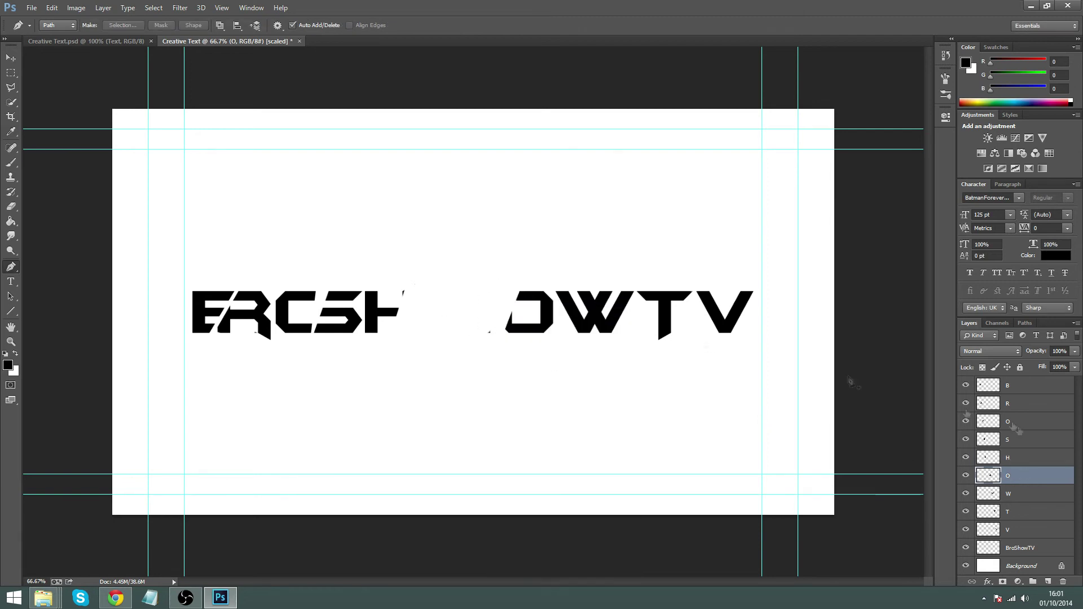
Move the trimmed second O left to X 617.50 px, close beside the H.
key(ctrl+t)
key(shift+Left)
key(shift+Left)
key(shift+Left)
key(shift+Left)
key(shift+Left)
key(shift+Left)
key(shift+Left)
key(shift+Left)
key(shift+Left)
key(shift+Left)
key(shift+Left)
key(shift+Left)
key(shift+Left)
key(shift+Left)
key(shift+Left)
key(shift+Left)
key(shift+Left)
key(shift+Left)
key(shift+Left)
key(shift+Left)
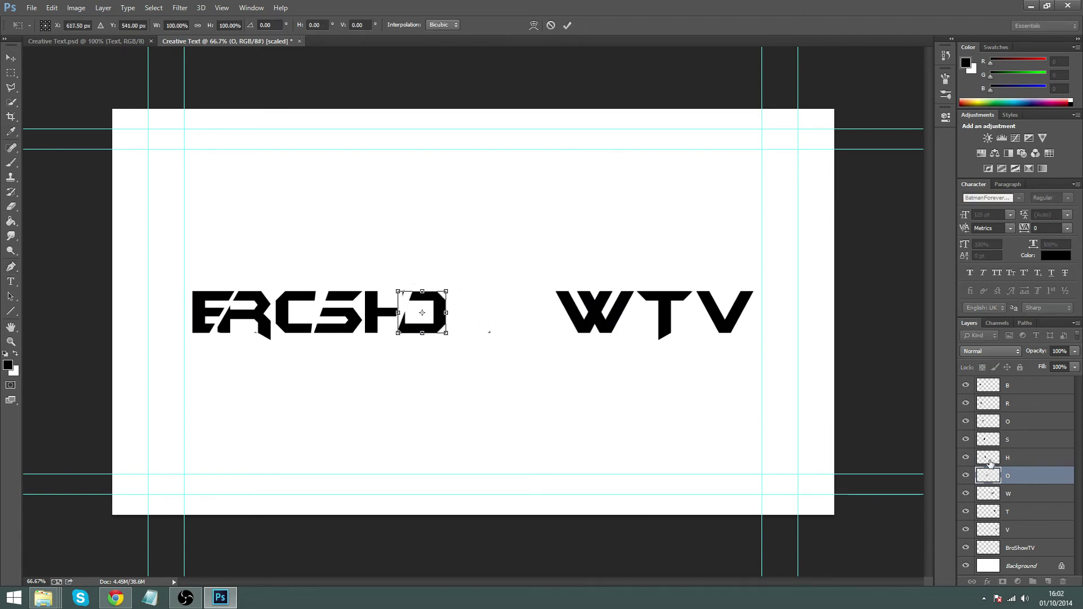
key(Return)
On the W layer, draw a closed path with a slanted edge enclosing the right-hand part of the W.
click(994, 493)
click(617, 286)
click(641, 286)
click(629, 326)
click(618, 351)
click(603, 340)
click(618, 287)
Convert the path into a selection and delete the right-hand part of the W.
right_click(615, 326)
click(648, 104)
key(Return)
Move the trimmed W left to X 748.50 px, close beside the second O, with nothing selected.
key(ctrl+t)
key(shift+Left)
key(shift+Left)
key(shift+Left)
key(shift+Left)
key(shift+Left)
key(Return)
key(ctrl+d)
key(ctrl+t)
key(shift+Left)
key(shift+Left)
key(shift+Left)
key(shift+Left)
key(shift+Left)
key(shift+Left)
key(shift+Left)
key(shift+Left)
key(shift+Left)
key(shift+Left)
key(shift+Left)
key(shift+Left)
key(shift+Left)
key(shift+Left)
key(shift+Left)
key(shift+Left)
key(shift+Left)
key(shift+Left)
key(shift+Left)
key(shift+Left)
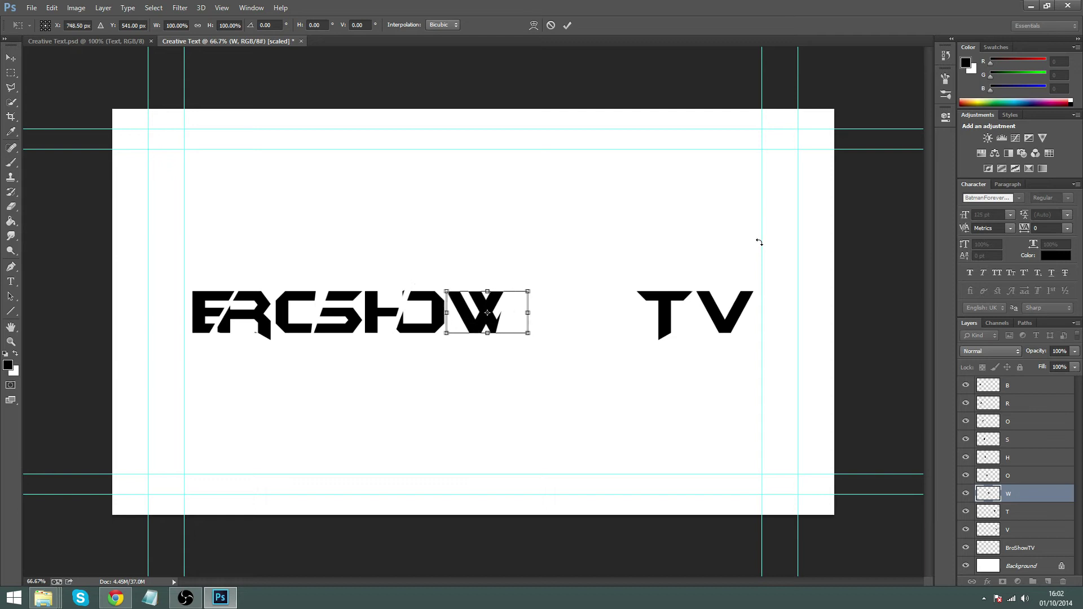
key(Return)
click(1010, 512)
click(647, 327)
click(673, 281)
key(ctrl+alt+z)
key(ctrl+alt+z)
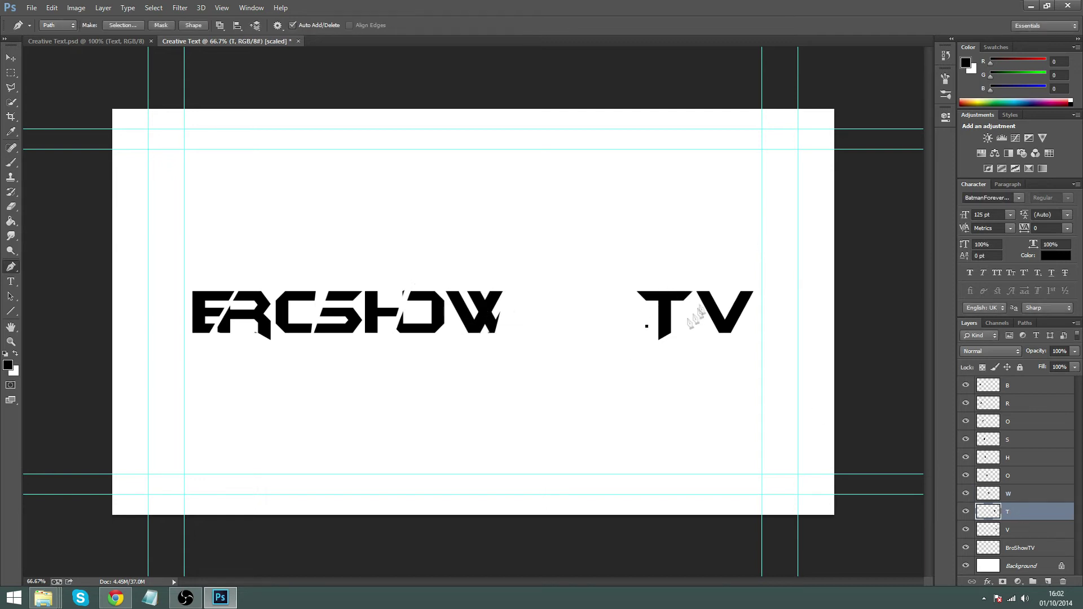
key(ctrl+alt+z)
Draw a closed path with slanted edges enclosing the right-hand part of the T.
click(666, 340)
click(674, 279)
click(693, 284)
click(696, 304)
click(670, 346)
click(667, 340)
Convert the path into a selection and delete the right-hand part of the T on the T layer.
right_click(678, 309)
click(723, 363)
key(Return)
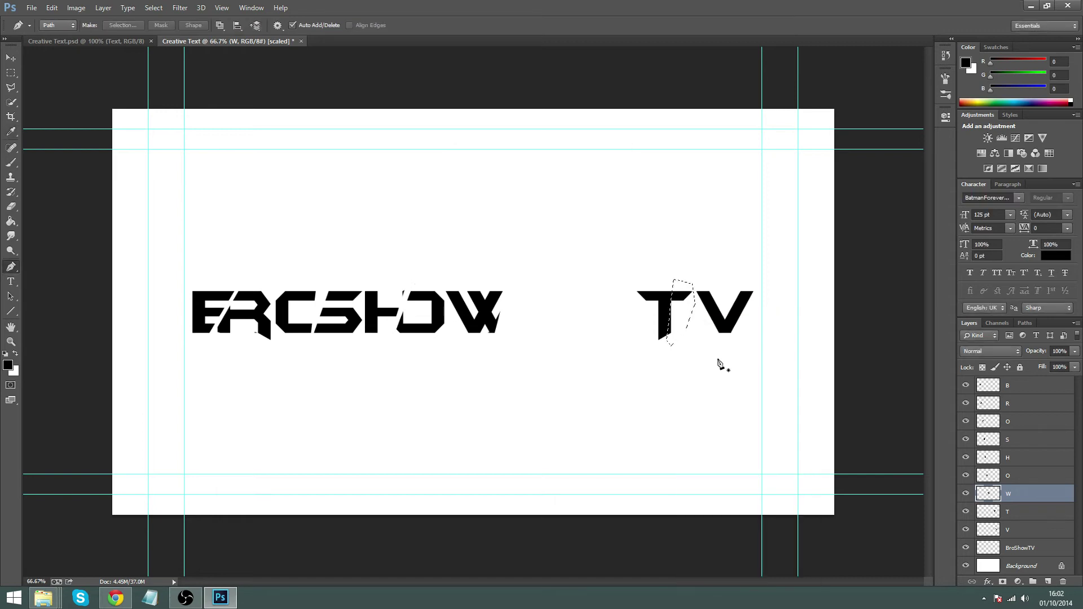
key(ctrl+alt+z)
key(ctrl+shift+z)
right_click(675, 334)
click(702, 99)
key(Return)
Move the trimmed T left to X 841.00 px, close beside the W.
key(ctrl+t)
key(Left)
key(Left)
key(Left)
key(Left)
key(Left)
key(Left)
key(Left)
key(Left)
key(Left)
key(Left)
key(Left)
key(Left)
key(Left)
key(Left)
key(Left)
key(Left)
key(Left)
key(Left)
key(Left)
key(Left)
key(Down)
key(Down)
key(Down)
key(Down)
key(Down)
key(shift+Left)
key(shift+Left)
key(shift+Left)
key(shift+Left)
key(shift+Left)
key(shift+Left)
key(shift+Left)
key(shift+Left)
key(shift+Left)
key(shift+Left)
key(shift+Left)
key(shift+Left)
key(shift+Left)
key(shift+Left)
key(shift+Left)
key(shift+Left)
key(shift+Left)
key(shift+Left)
key(shift+Left)
key(shift+Left)
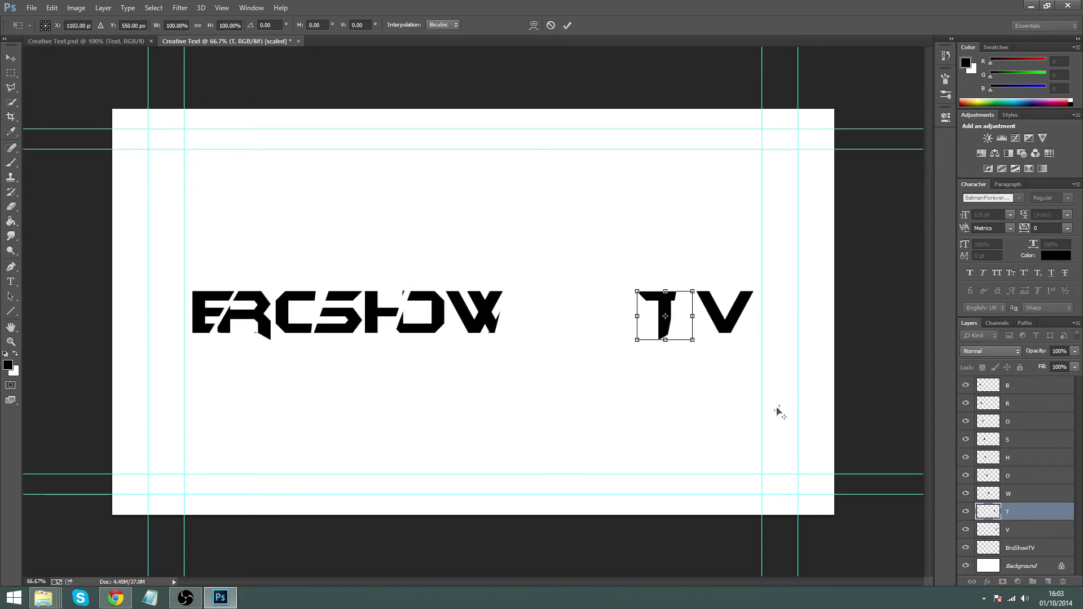
key(shift+Left)
key(shift+Left)
key(shift+Left)
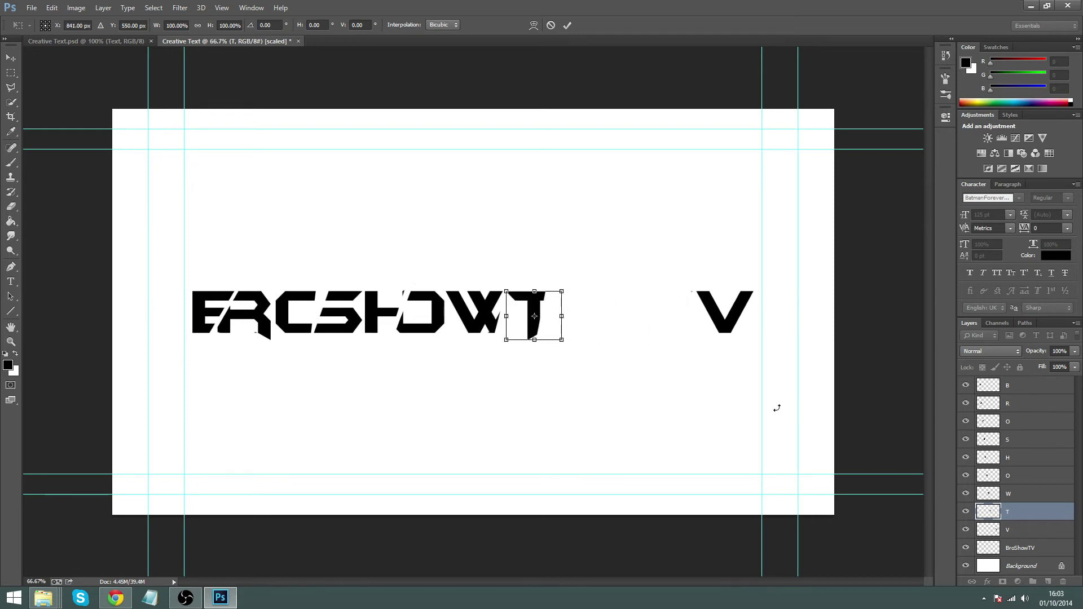
key(Return)
On the V layer, cut away the left-hand part of the V using a pen path converted into a selection.
key(alt+bracketleft)
key(p)
right_click(708, 303)
key(Escape)
key(ctrl+Return)
Move the trimmed V horizontally to the left, close beside the T.
key(ctrl+t)
key(shift+Right)
key(shift+Right)
key(shift+Right)
drag(591, 313, 590, 312)
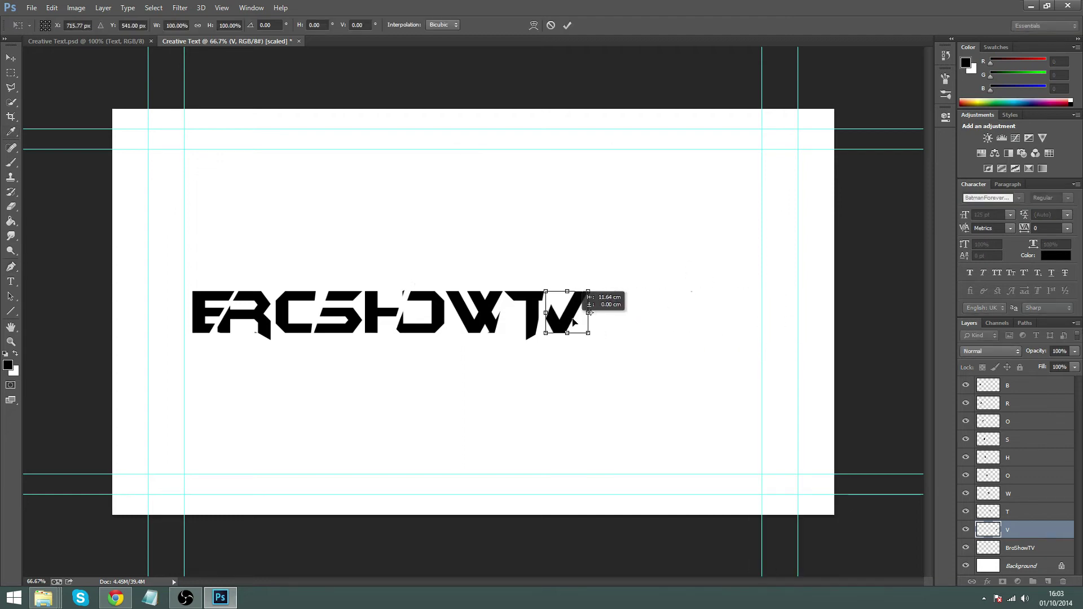
key(Return)
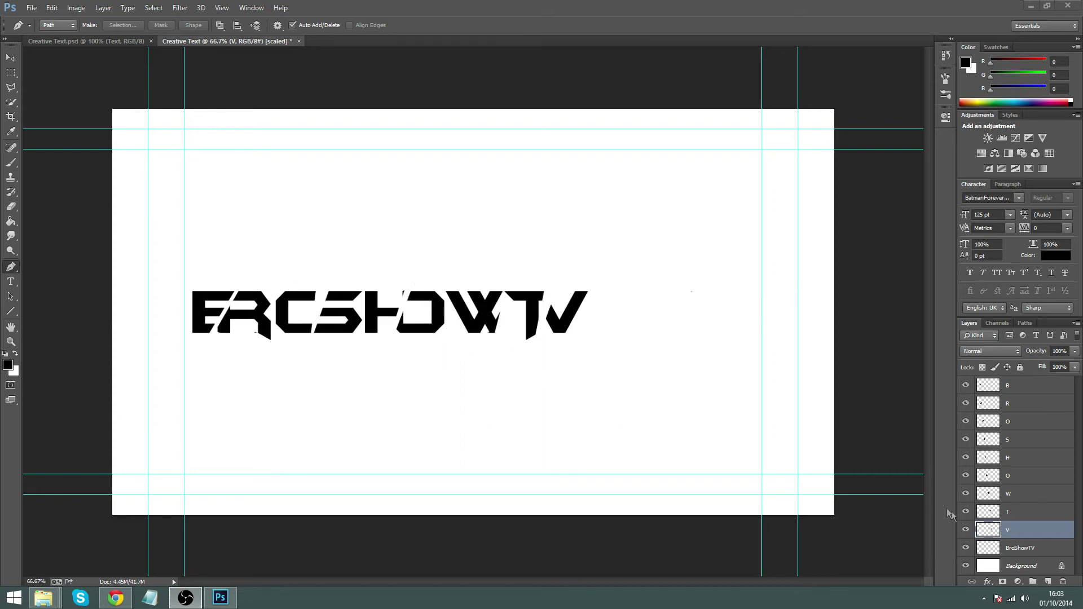
Select all nine letter layers from B to V and move them together right to X 694.50 px.
click(1018, 388)
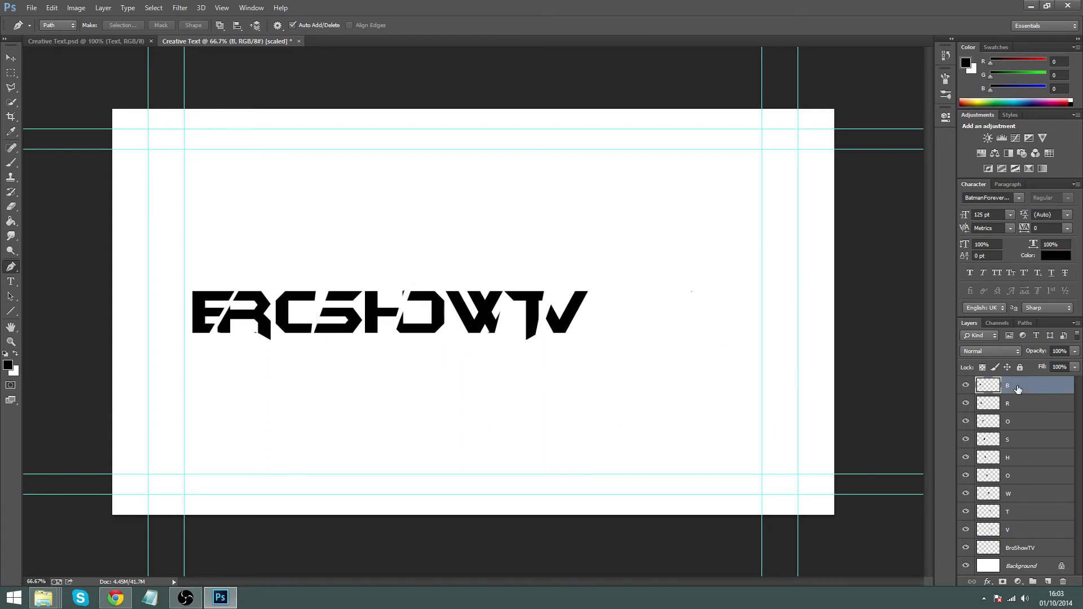
ctrl+click(1014, 531)
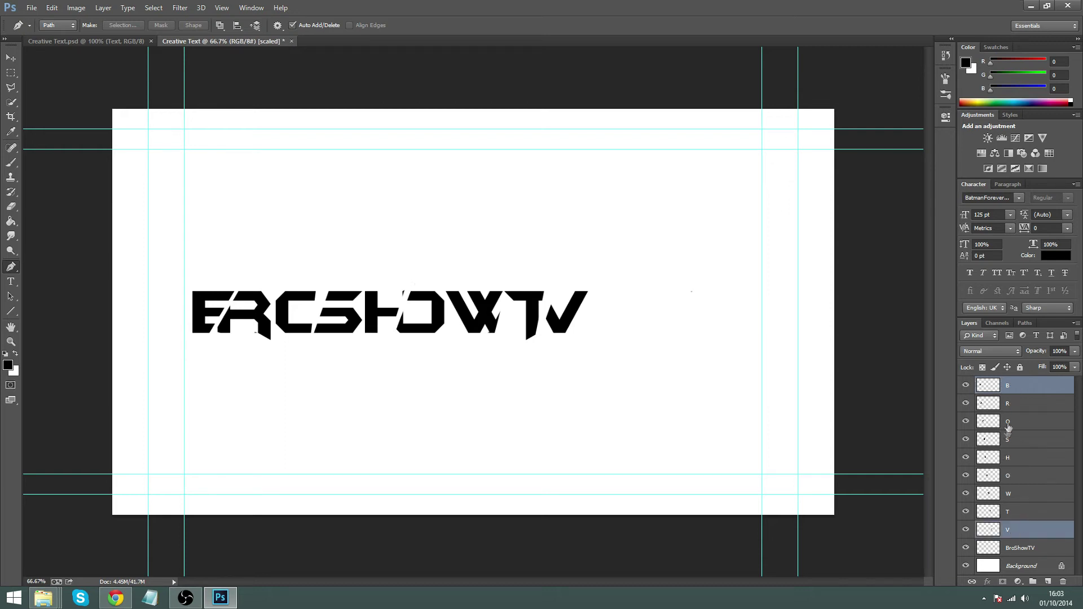
click(1015, 390)
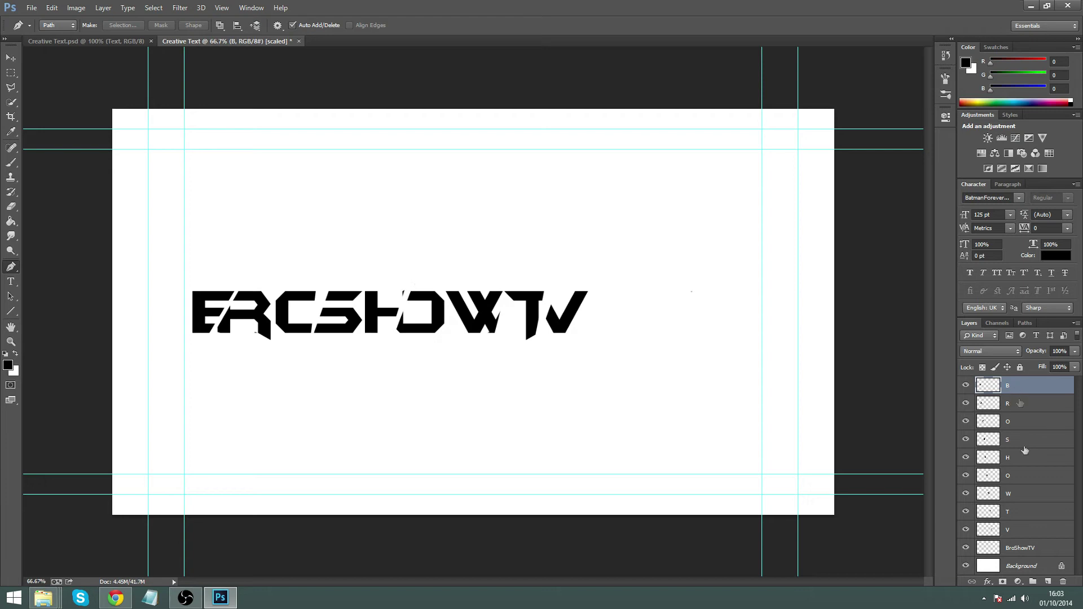
shift+click(1033, 532)
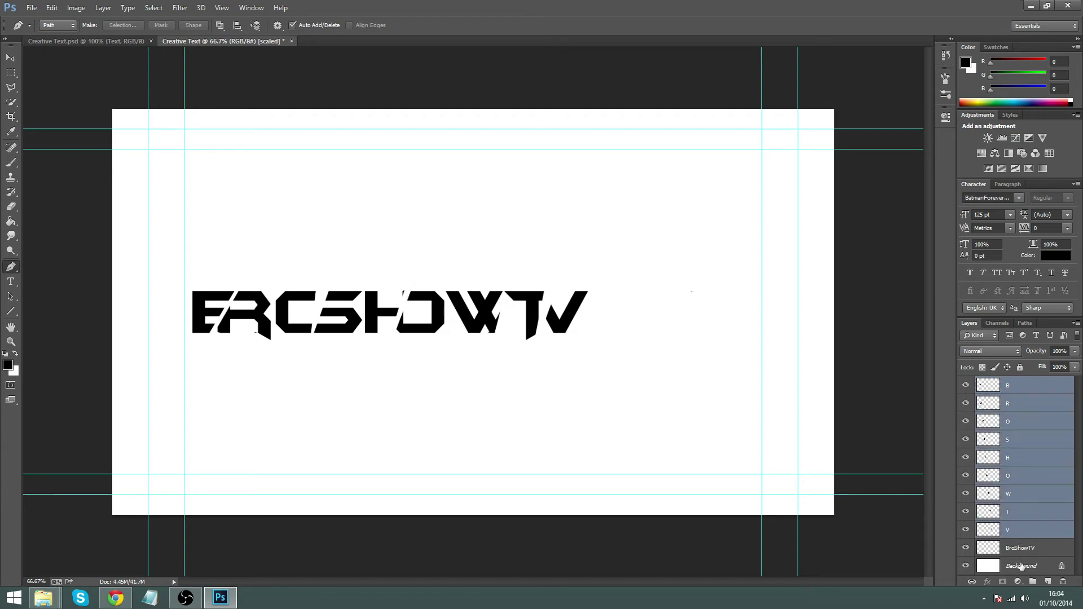
key(ctrl+t)
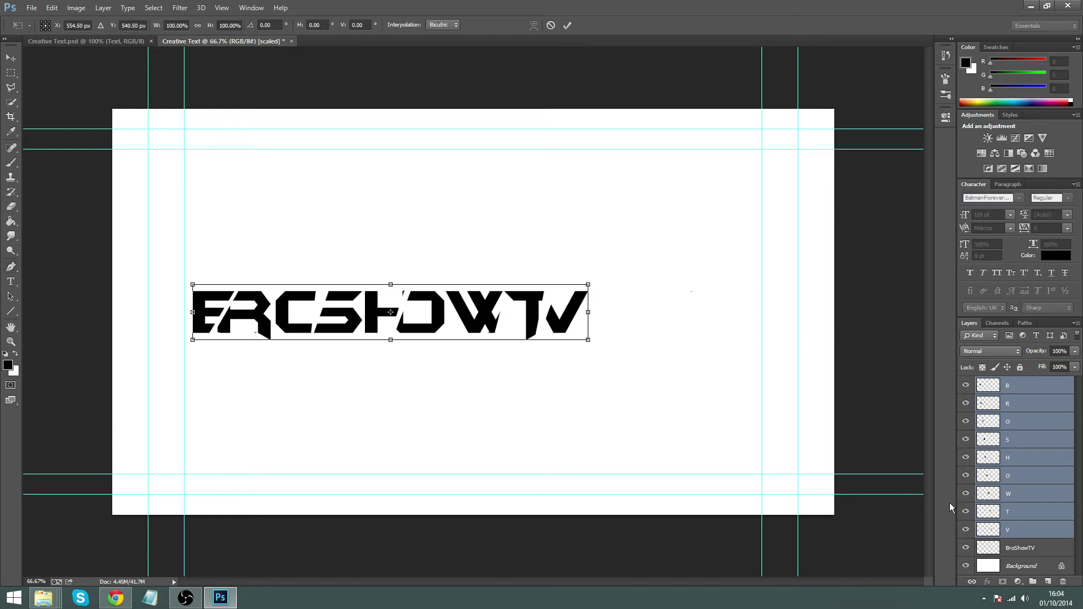
key(shift+Right)
key(shift+Right)
key(shift+Right)
key(shift+Right)
key(shift+Right)
key(shift+Right)
key(shift+Right)
key(shift+Right)
key(shift+Right)
key(shift+Right)
key(shift+Right)
key(shift+Right)
key(shift+Right)
key(shift+Right)
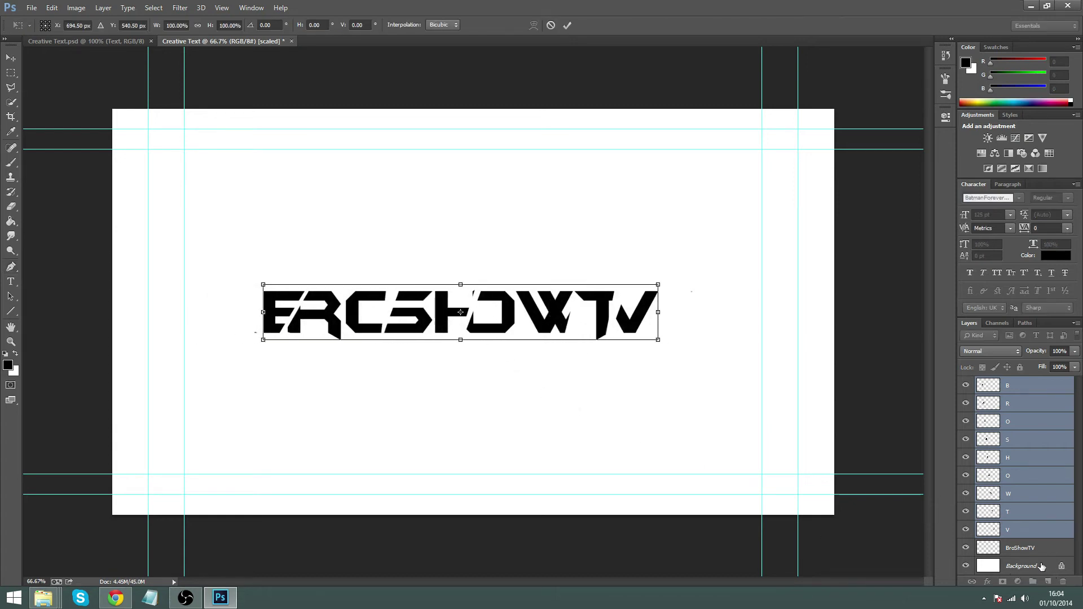
key(Return)
key(p)
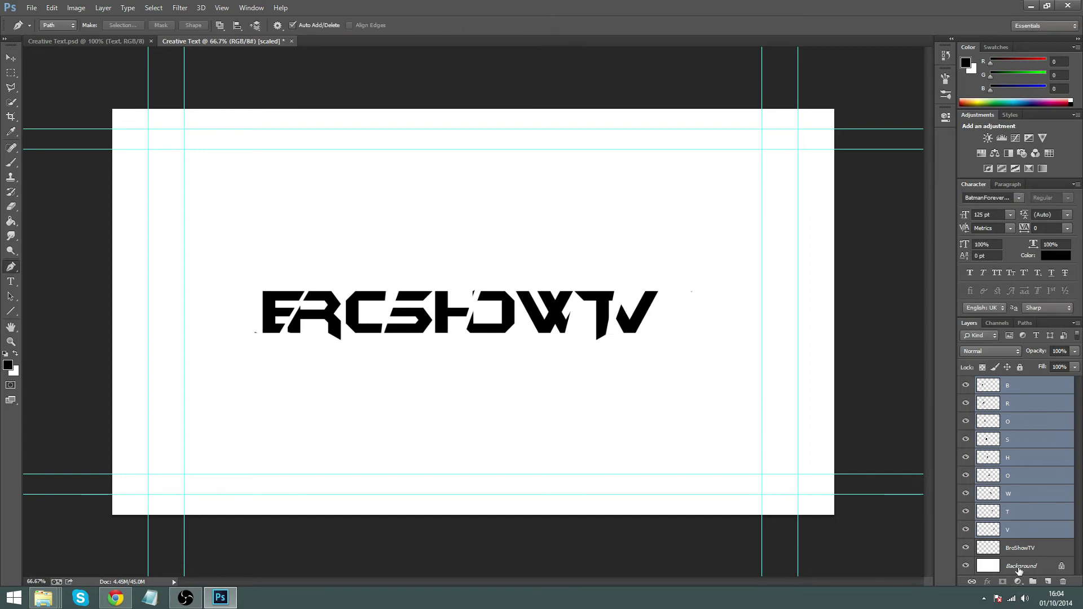
Try to align the letter layers B to V on the horizontal centre of the selected canvas, and undo it.
click(1014, 559)
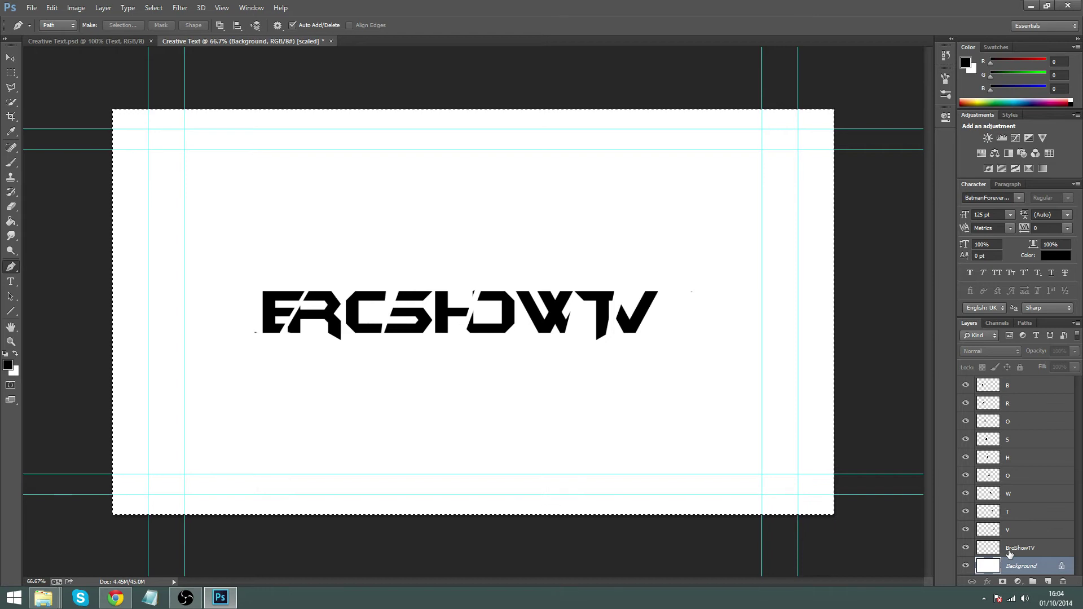
click(1023, 386)
shift+click(1023, 529)
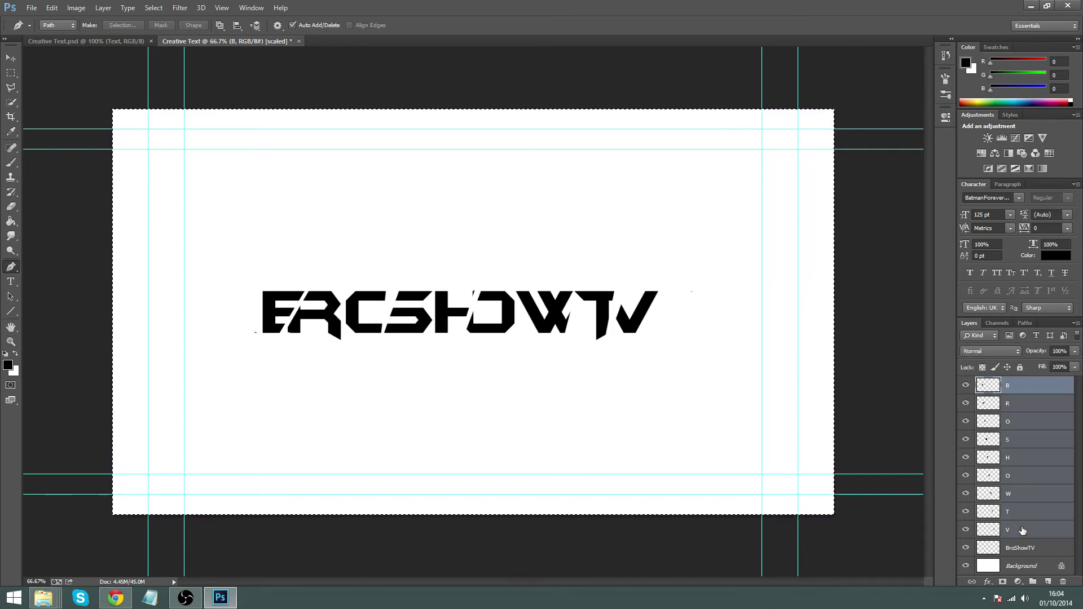
click(10, 58)
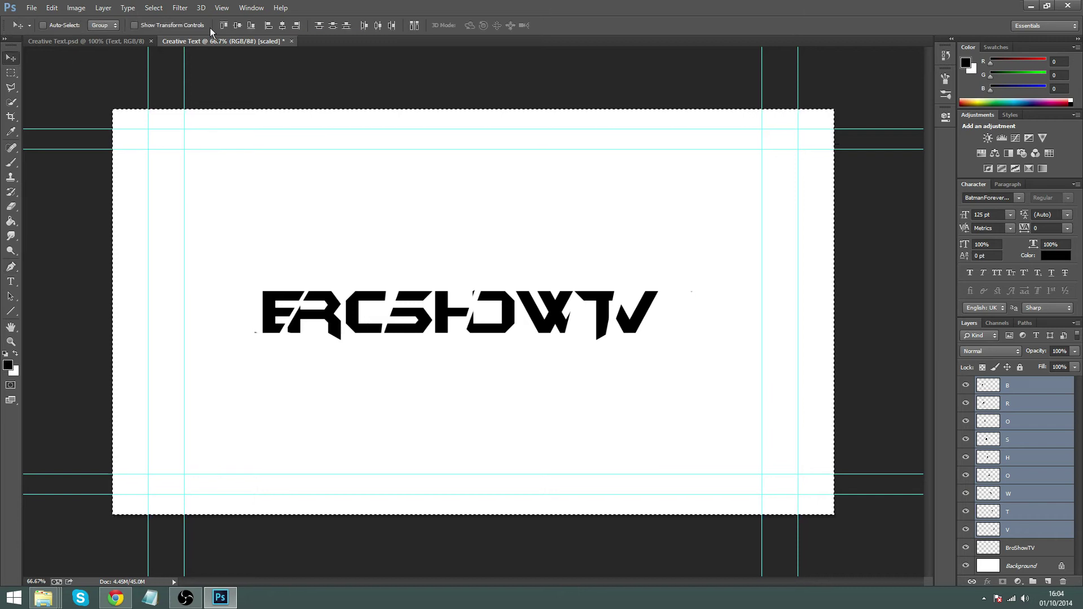
click(283, 25)
click(283, 25)
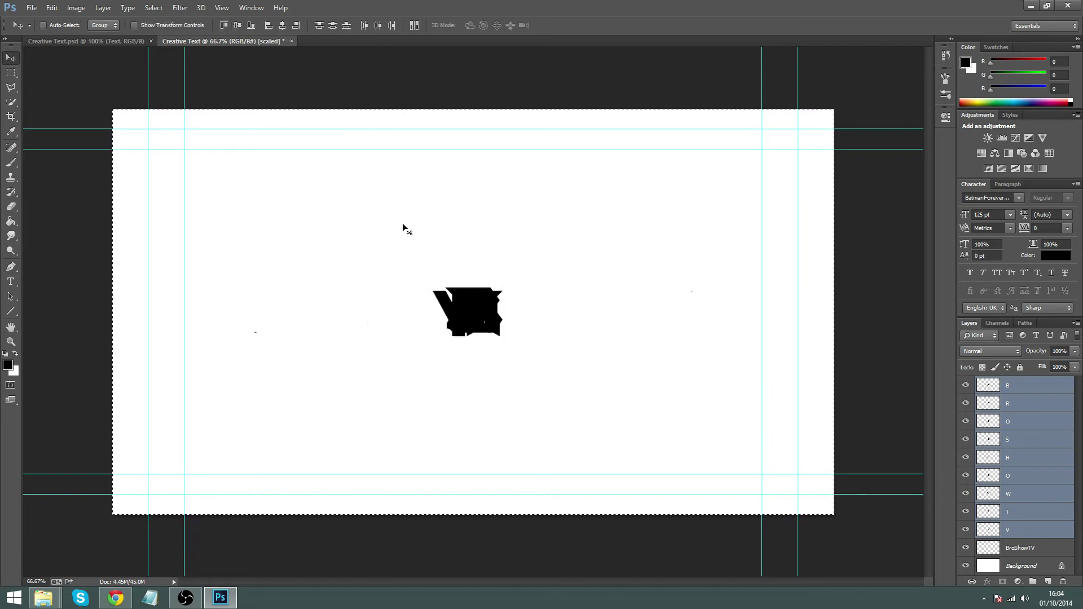
key(ctrl+z)
ctrl+click(469, 243)
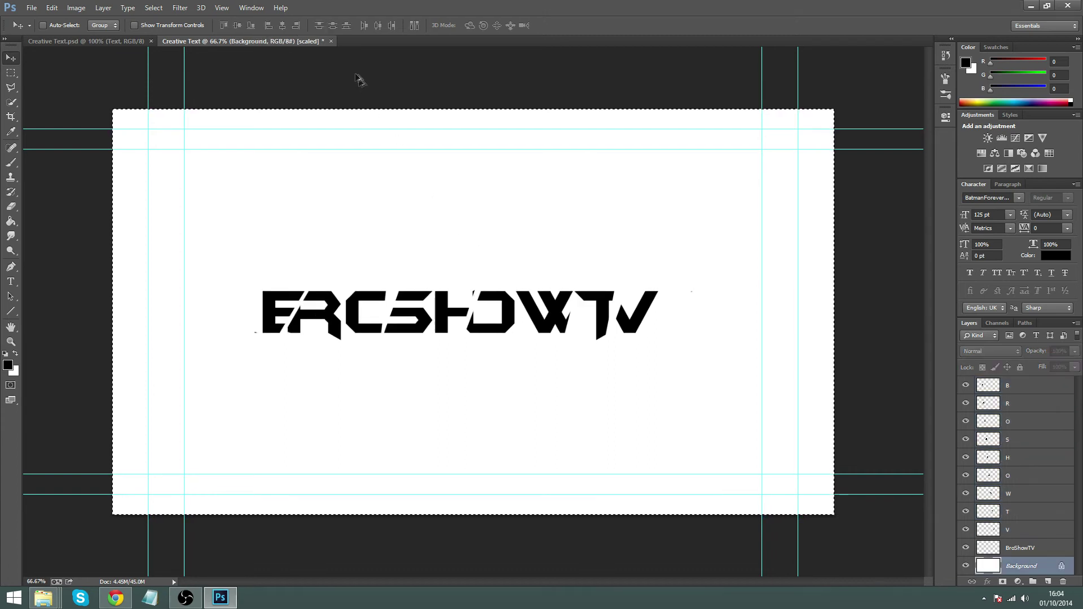
click(1025, 549)
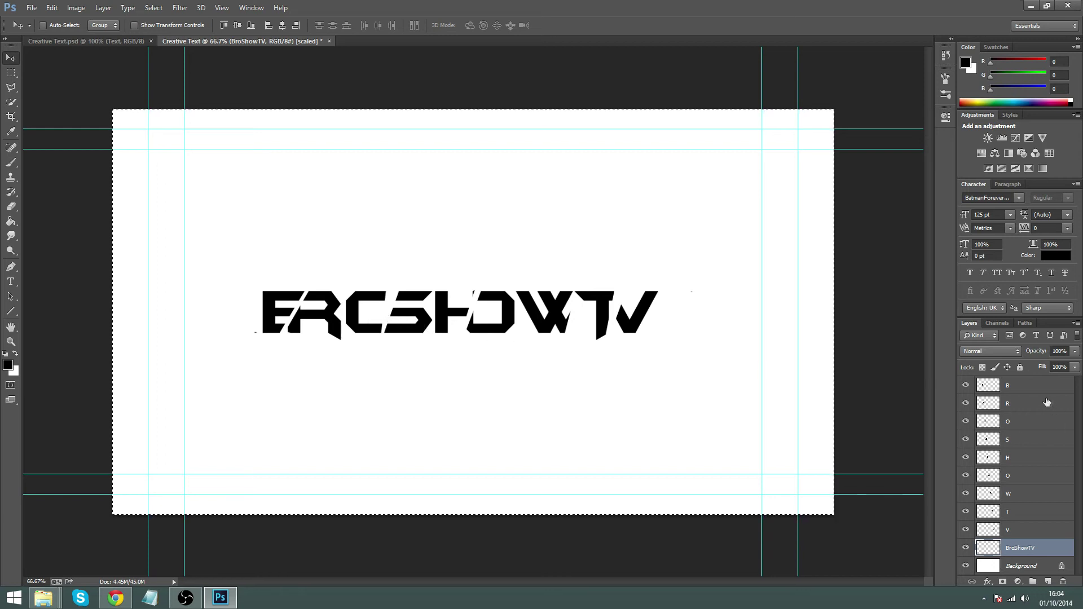
Nudge layers R through V slightly right to widen the gap after the B, with no canvas selection active.
click(1027, 389)
click(1031, 403)
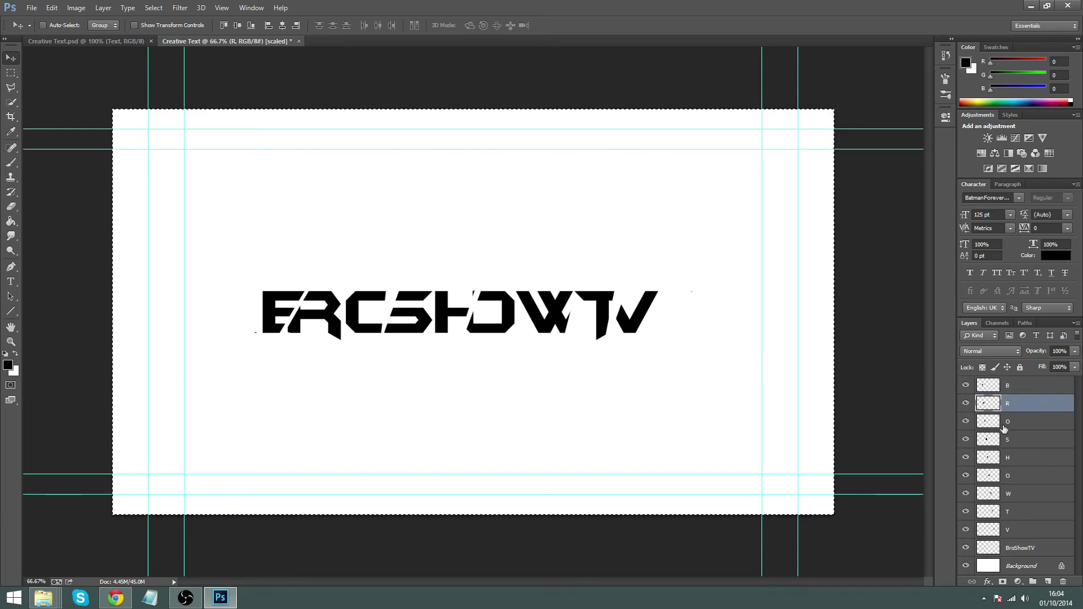
shift+click(1032, 528)
key(ctrl+t)
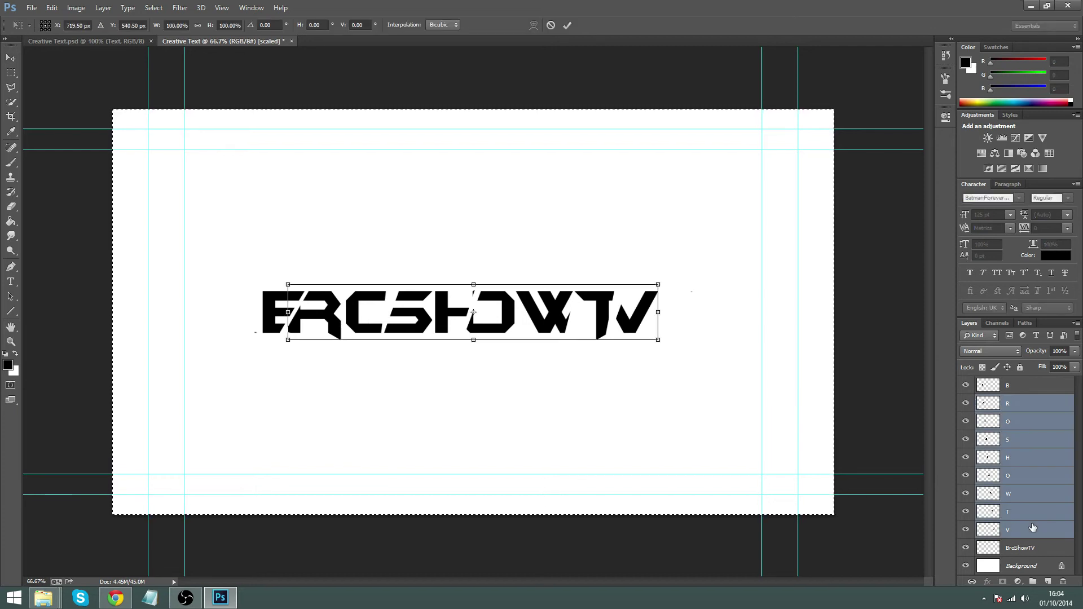
key(Escape)
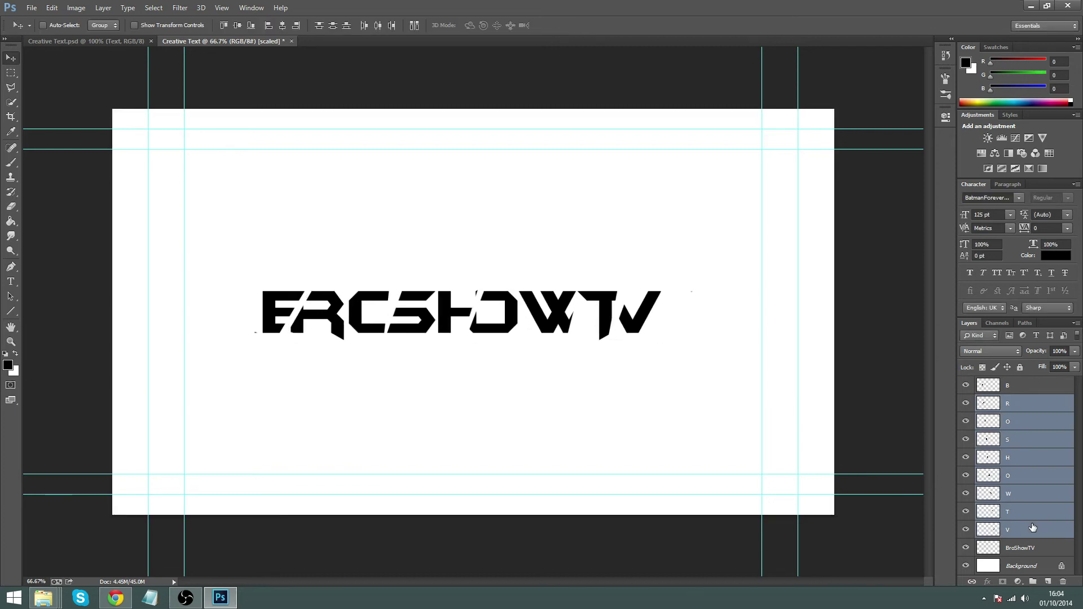
Nudge the layers from the first O through V slightly right to widen the gap after the R.
click(1025, 422)
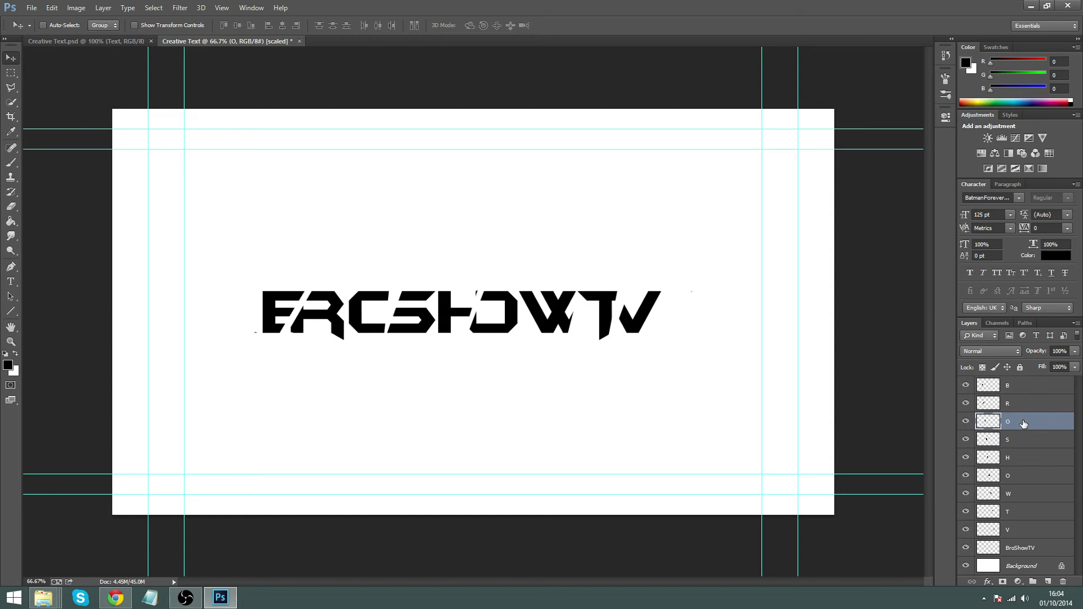
shift+click(1023, 530)
key(ctrl+t)
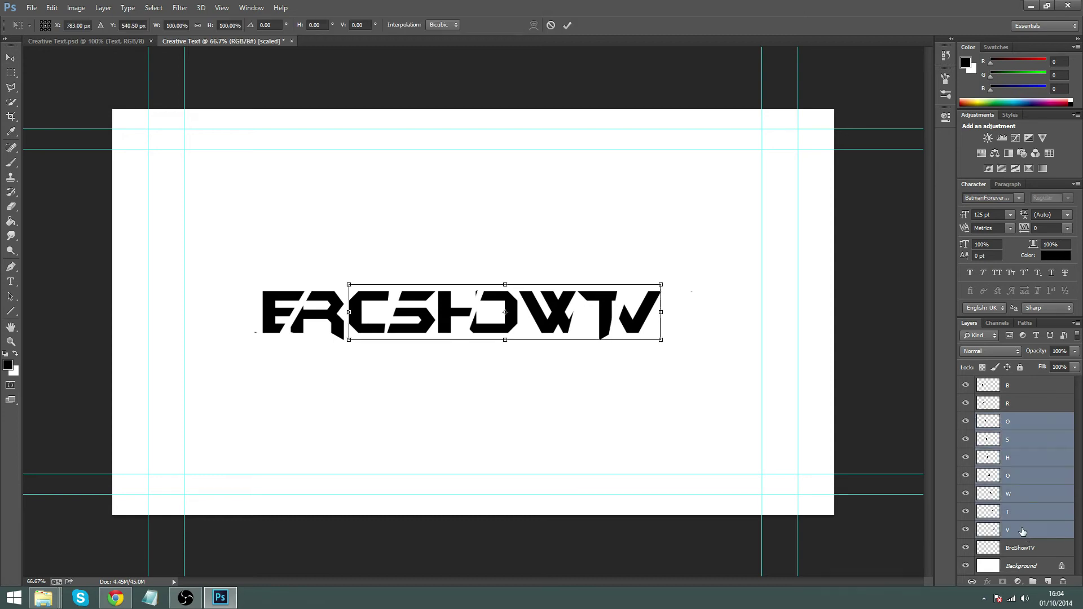
key(Escape)
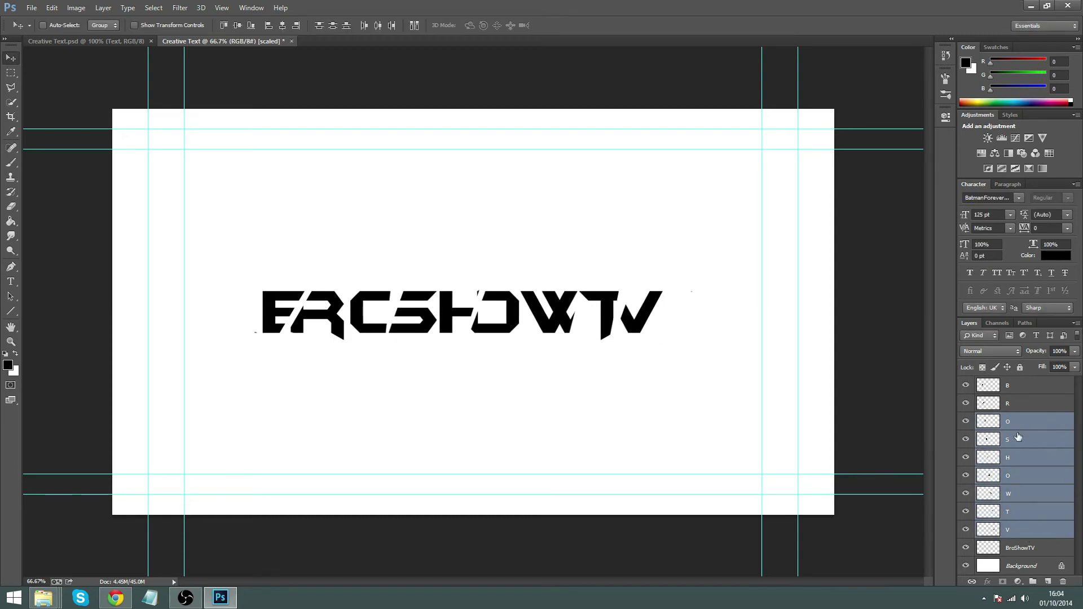
Move layers S through V right to X 817.50 px to widen the gap after the first O.
click(1019, 440)
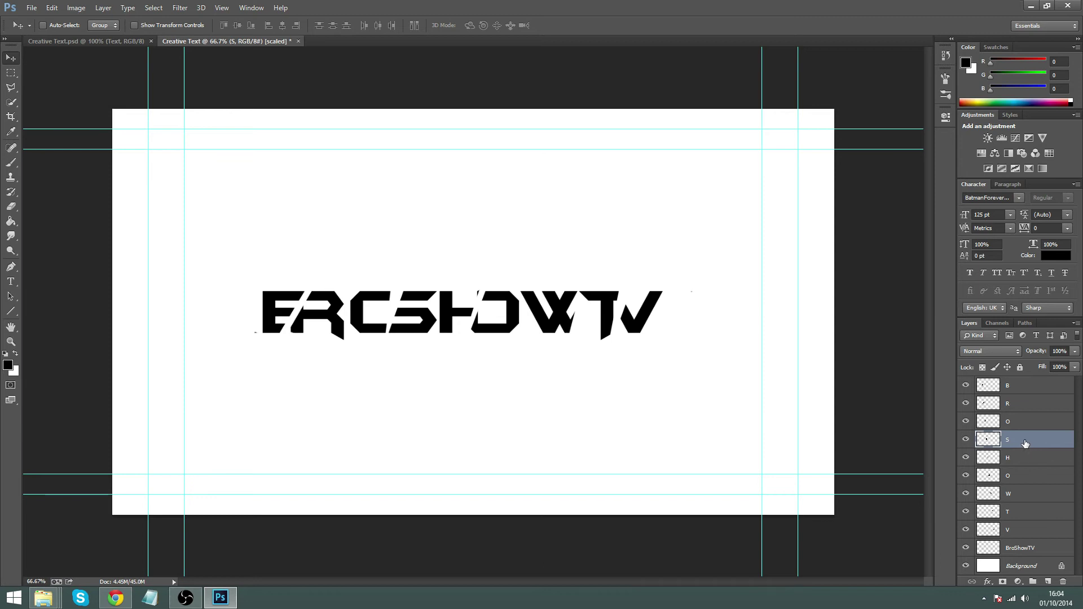
shift+click(1031, 533)
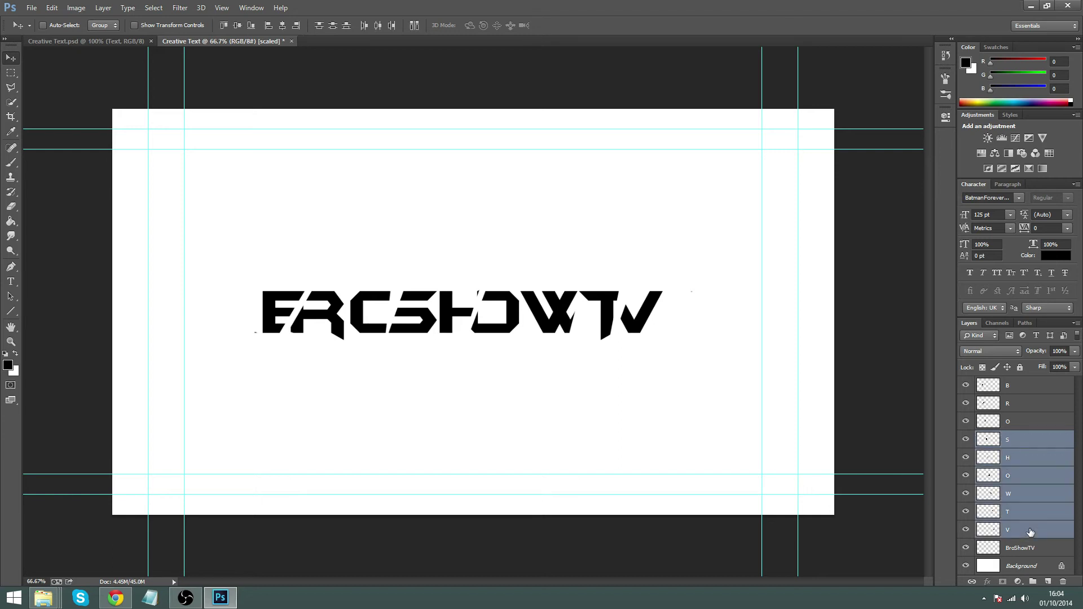
key(ctrl+t)
key(Right)
key(Right)
key(Right)
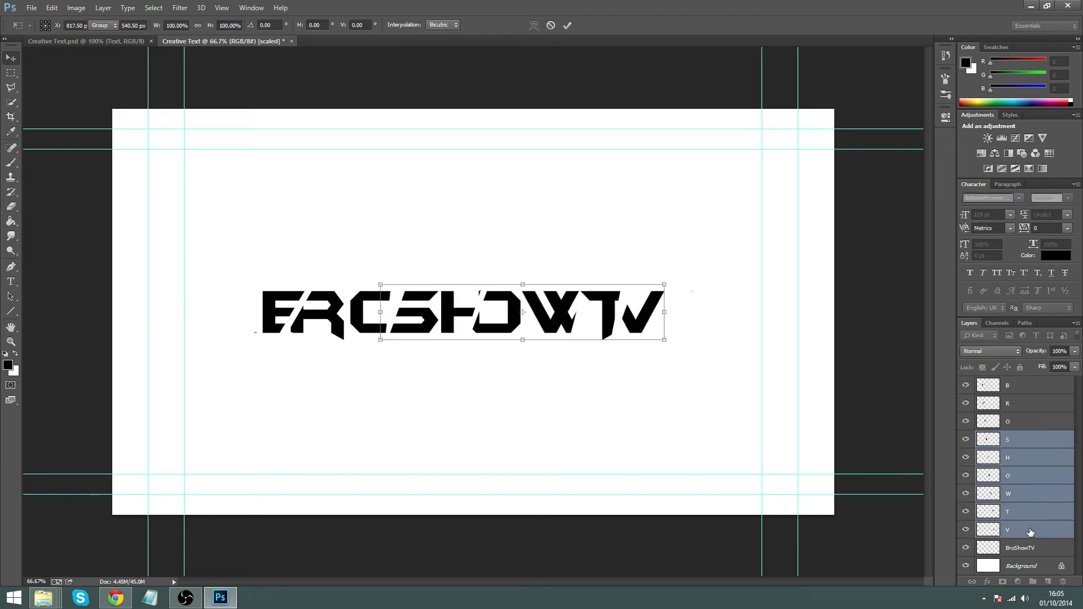
key(Return)
Nudge layers H through V slightly right to widen the gap after the S.
click(1017, 461)
shift+click(1023, 532)
key(ctrl+t)
key(Right)
key(Right)
key(Return)
Nudge the layers from the second O through V slightly right to widen the gap after the H.
click(1032, 478)
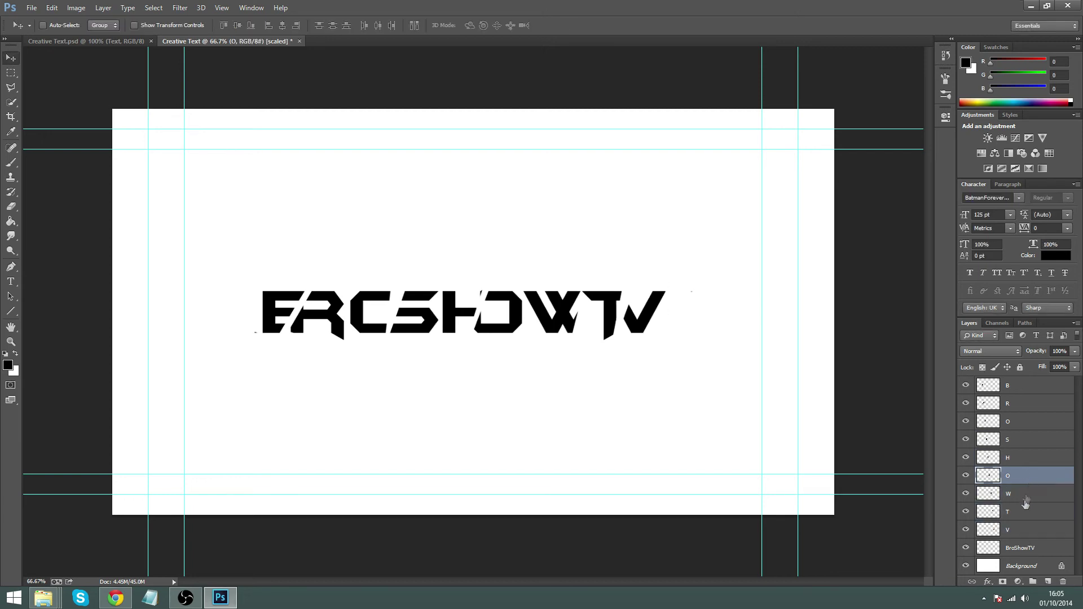
shift+click(1025, 533)
key(ctrl+t)
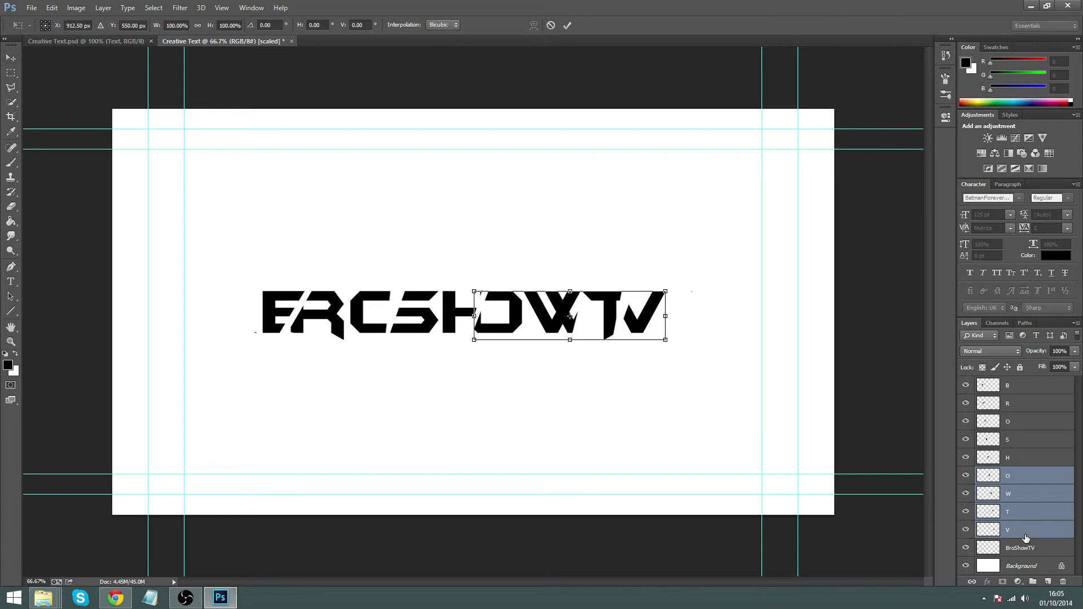
key(Right)
key(Right)
key(Return)
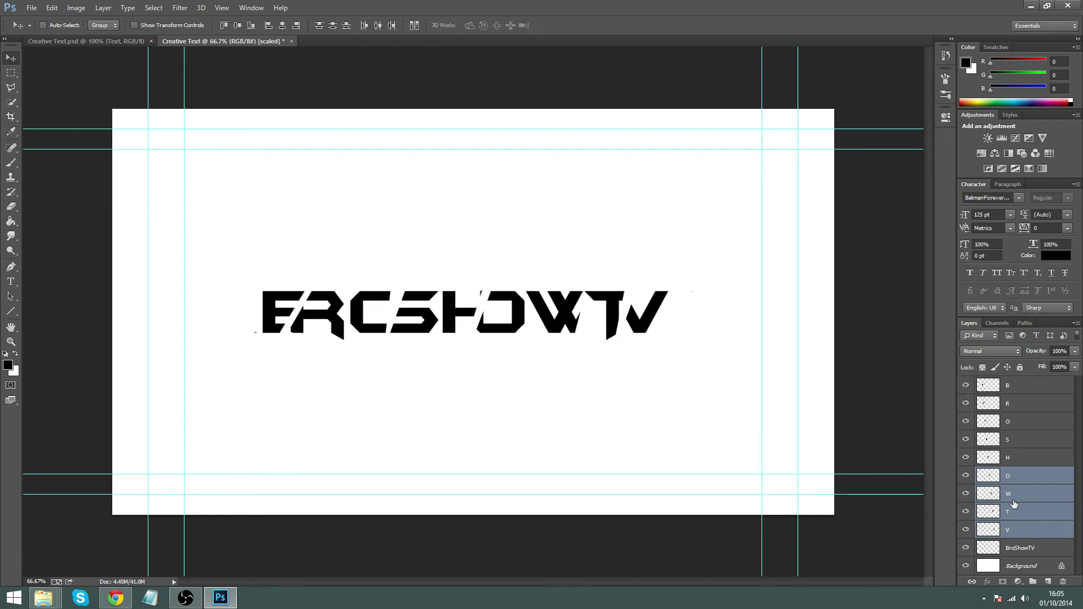
Nudge layers W, T and V slightly right to widen the gap after the second O.
click(1021, 495)
shift+click(1031, 534)
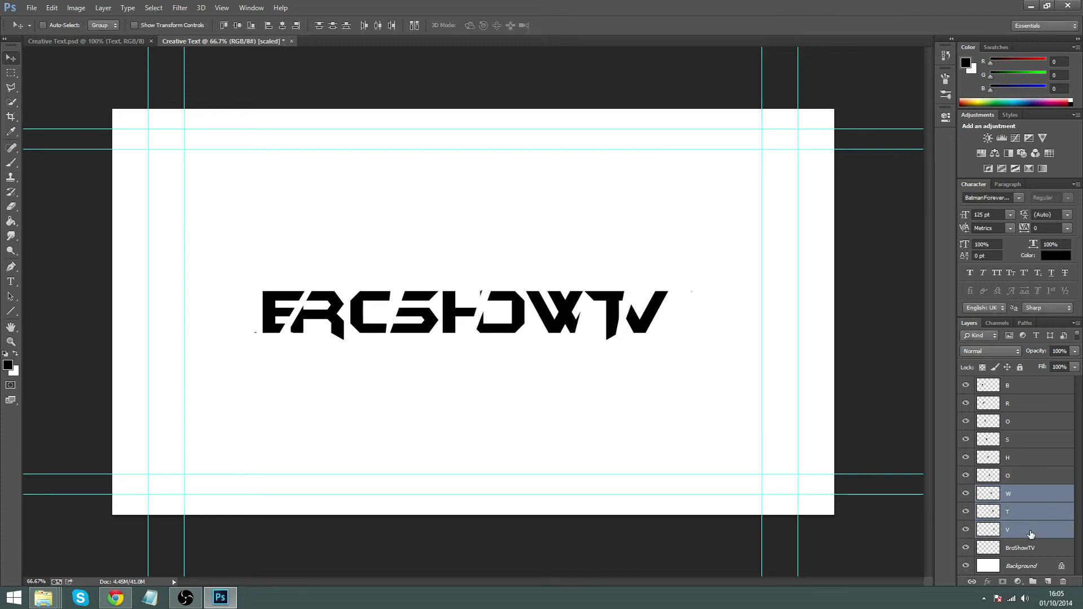
key(ctrl+t)
key(Right)
key(Right)
key(Return)
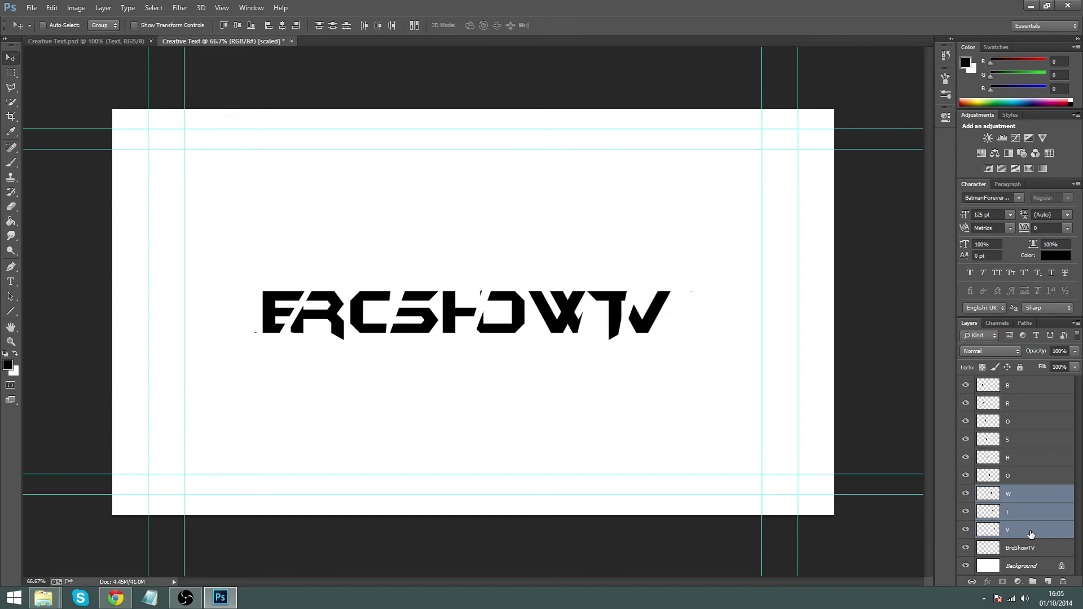
Nudge layers T and V slightly right to widen the gap after the W.
click(1027, 514)
shift+click(1029, 532)
key(ctrl+t)
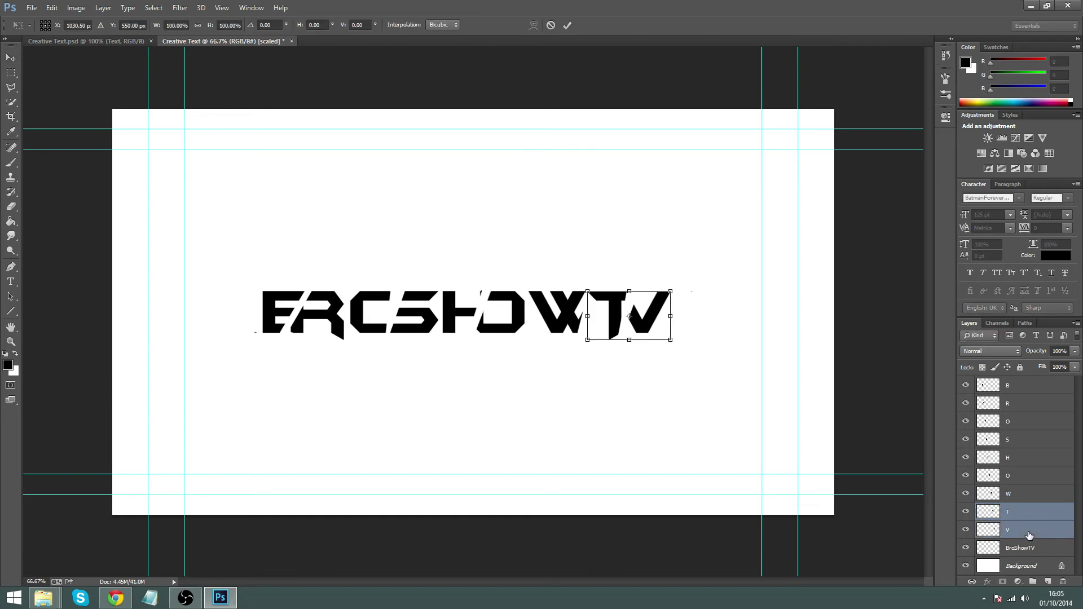
key(Return)
Nudge the V layer alone slightly right to widen the gap after the T.
click(1030, 532)
key(ctrl+t)
key(Right)
key(Right)
key(Return)
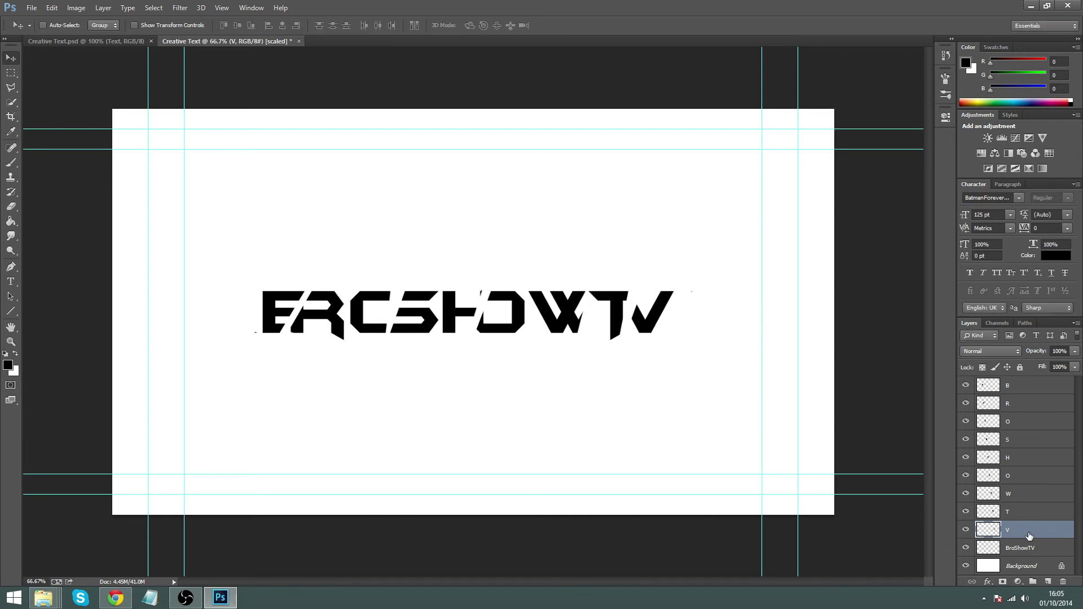
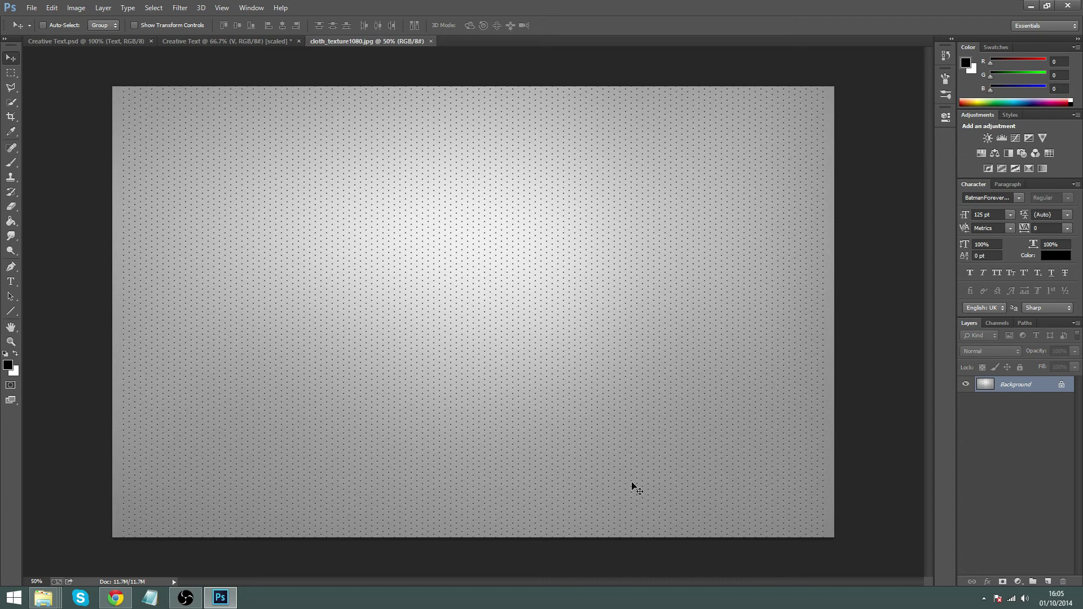
Copy the entire cloth_texture1080.jpg image and paste it into the Creative Text document.
click(10, 73)
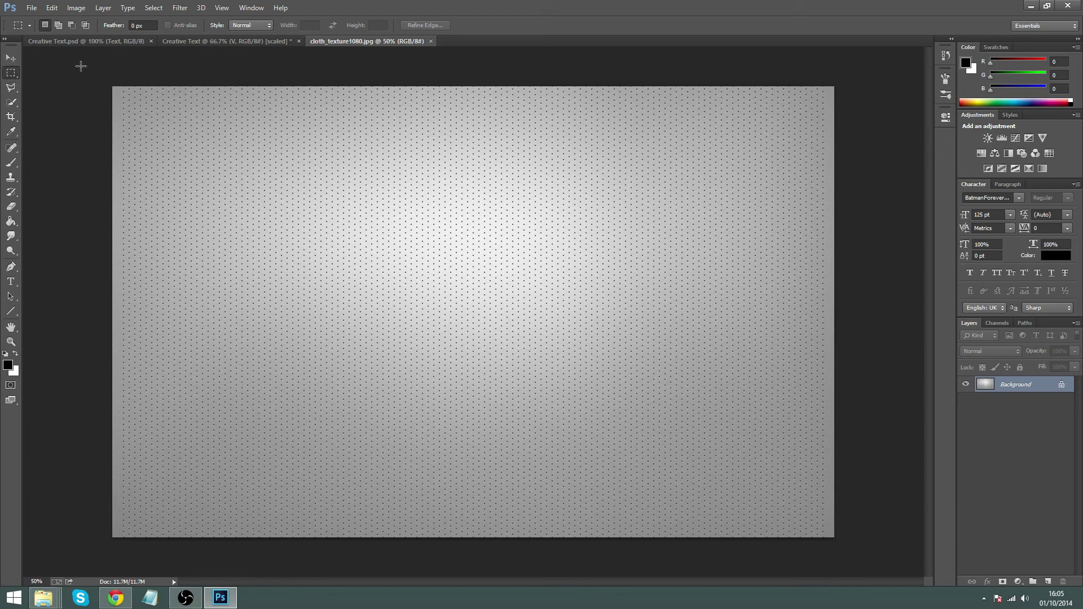
drag(81, 66, 860, 550)
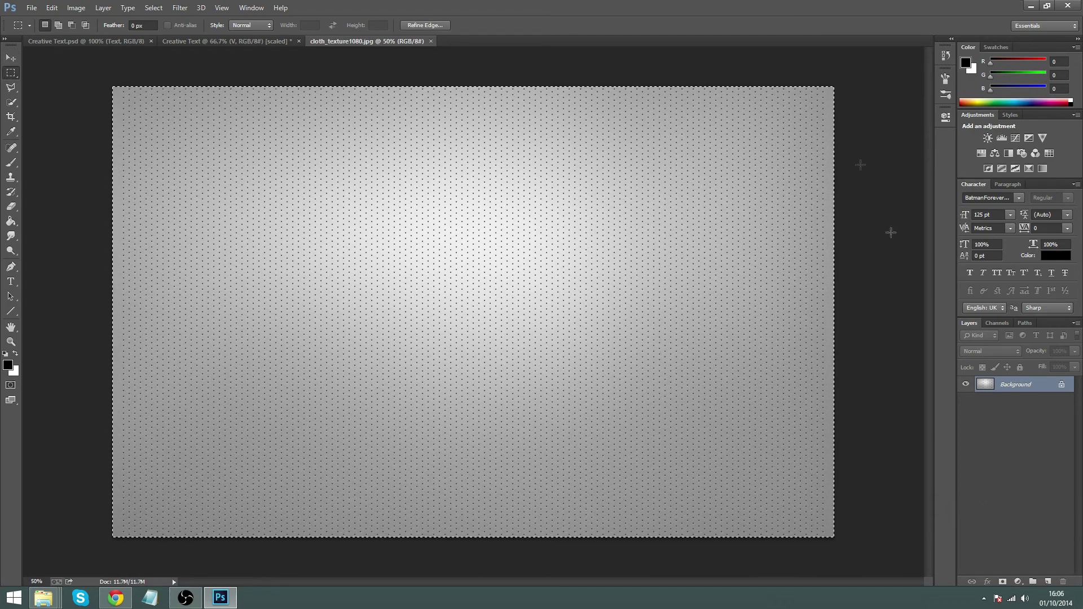
click(226, 41)
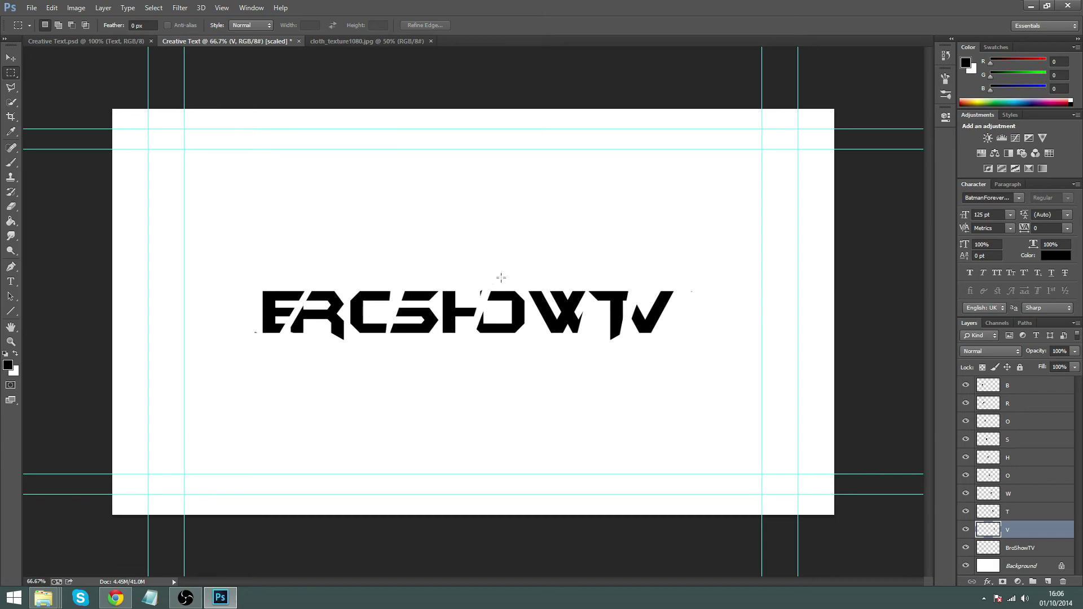
key(ctrl+v)
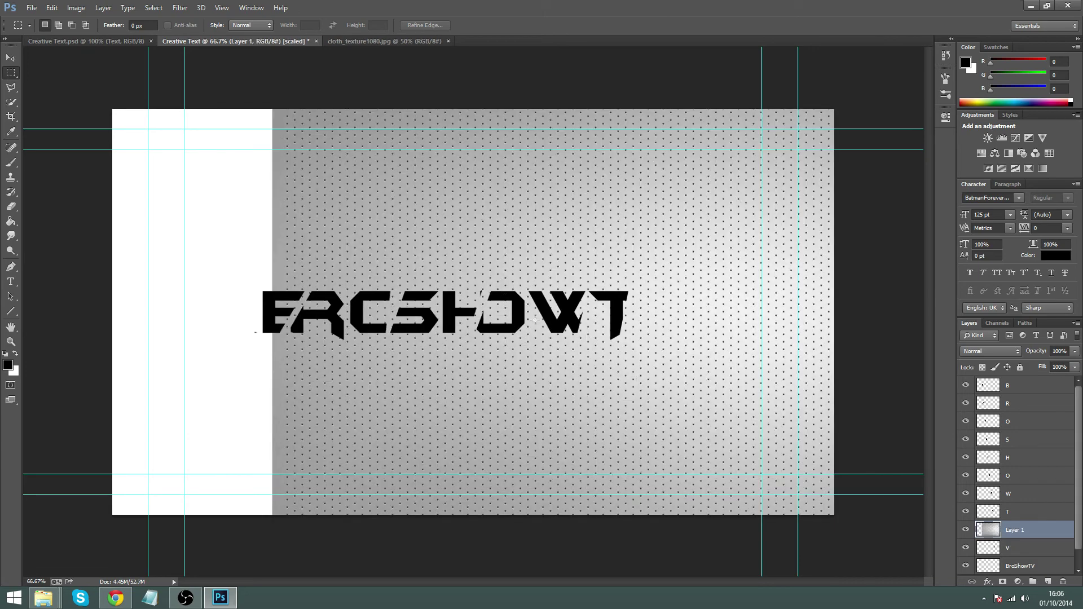
Transform the pasted texture to fit the canvas exactly, scaling it to about 75.10% width and 67.50% height.
key(ctrl+t)
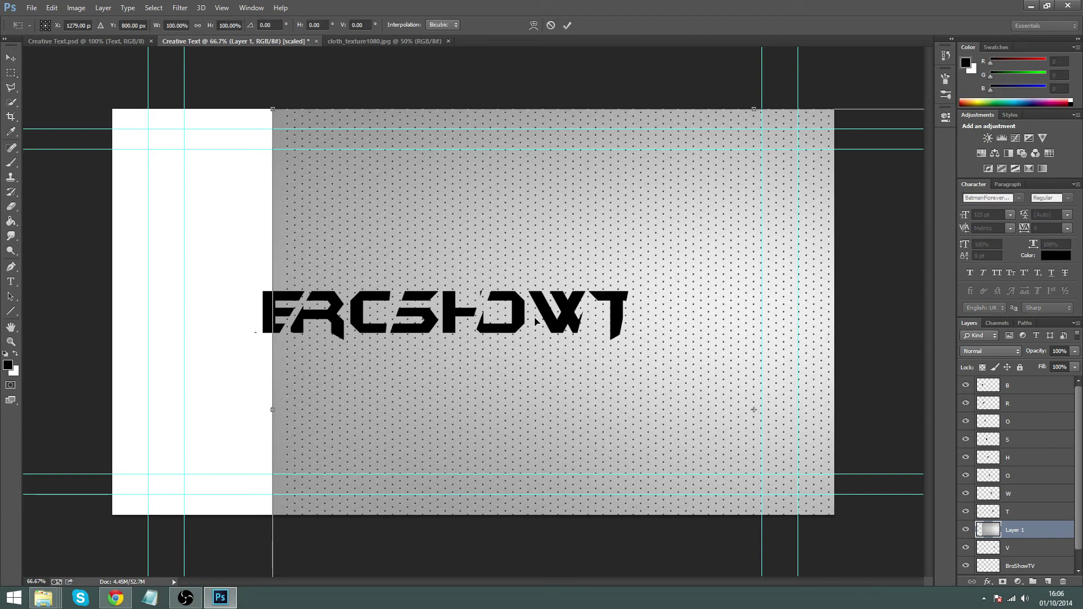
scroll(535, 321, down, 4)
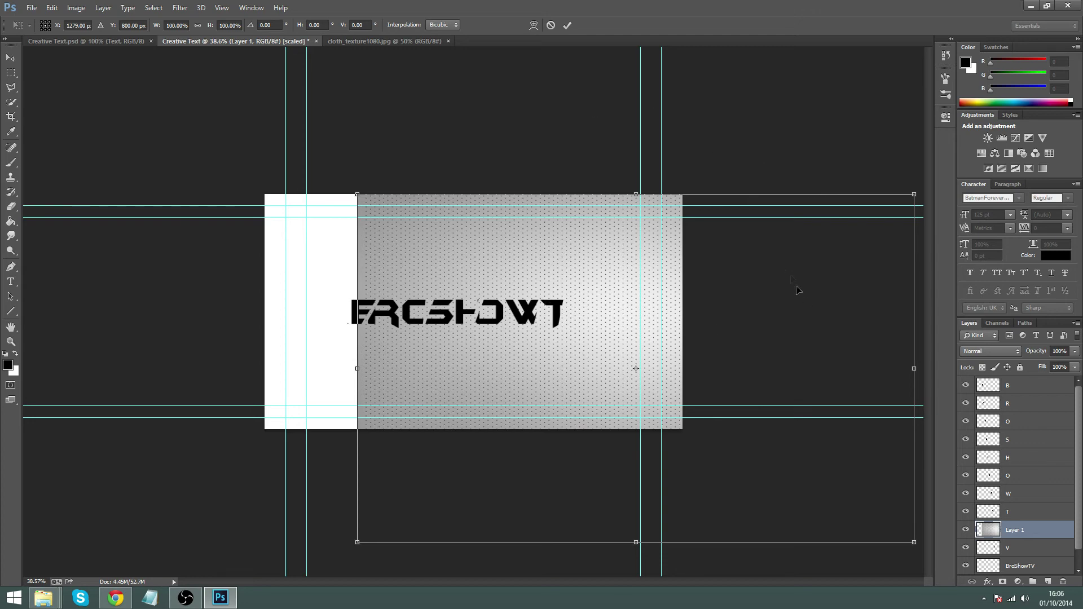
drag(820, 324, 729, 328)
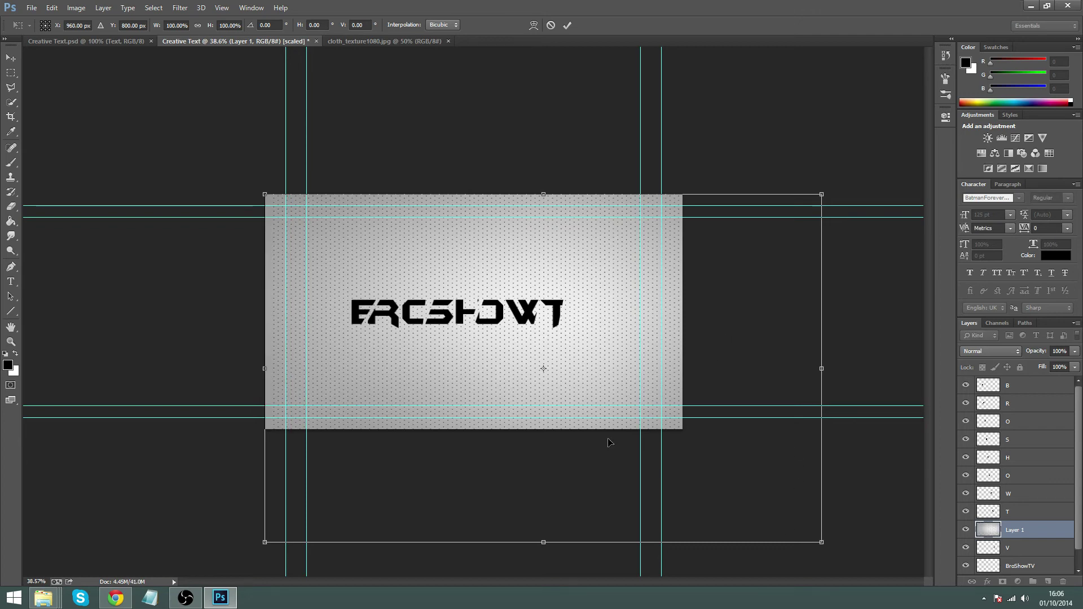
drag(823, 545, 713, 430)
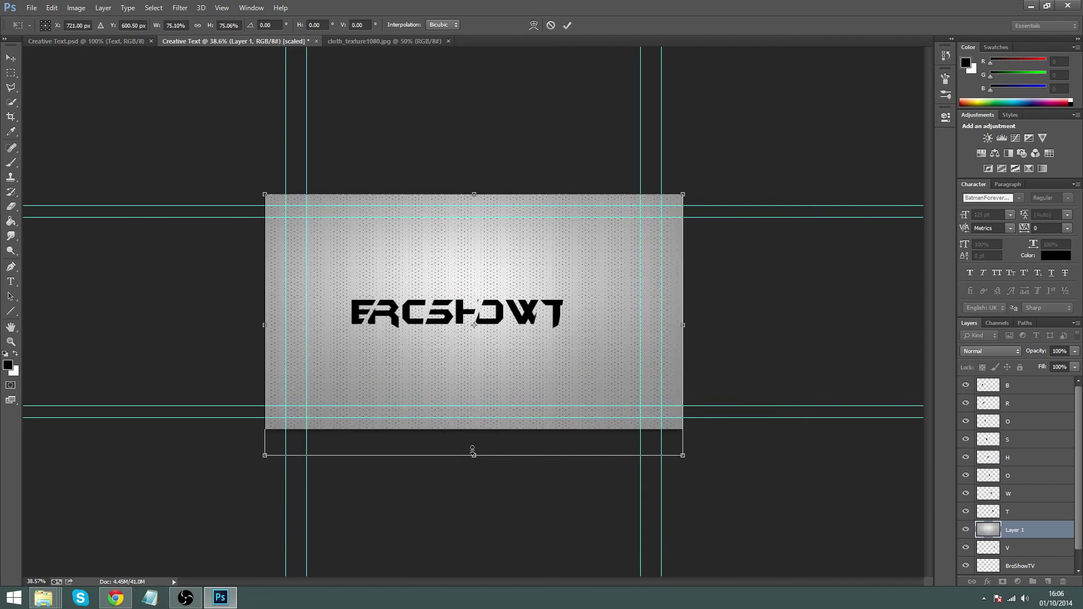
drag(474, 454, 474, 429)
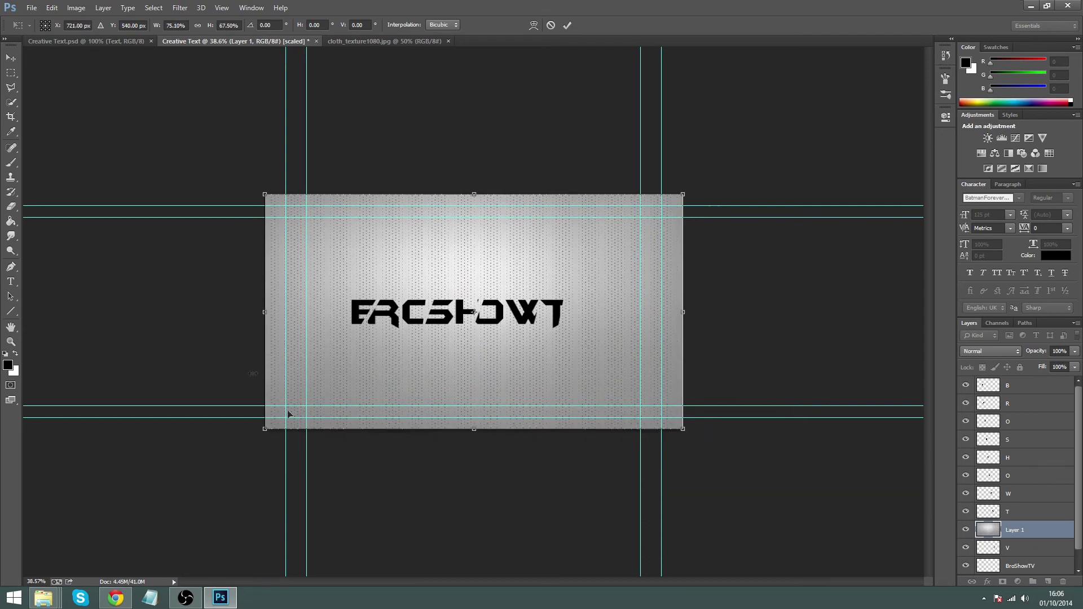
key(Return)
key(m)
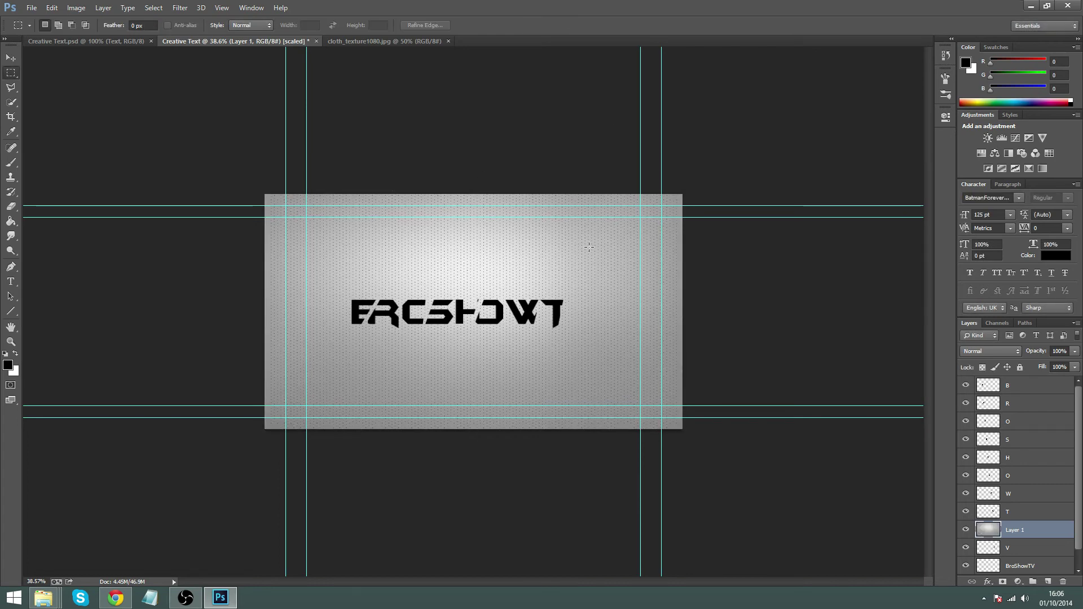
Move the texture layer, Layer 1, beneath all the letter layers and the BroShowTV layer, just above the Background.
key(ctrl+0)
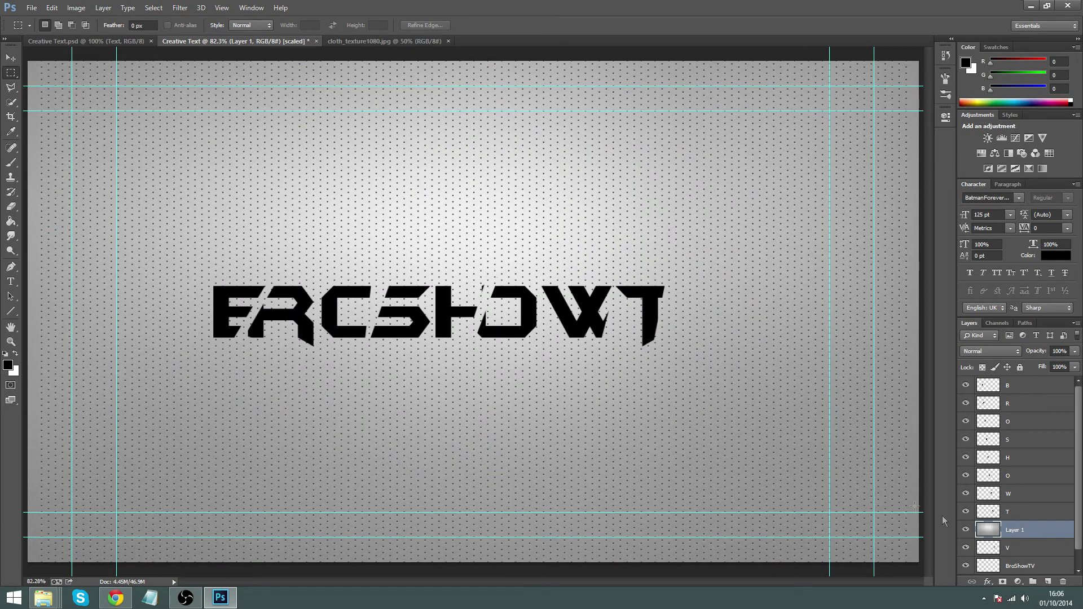
scroll(1021, 553, down, 1)
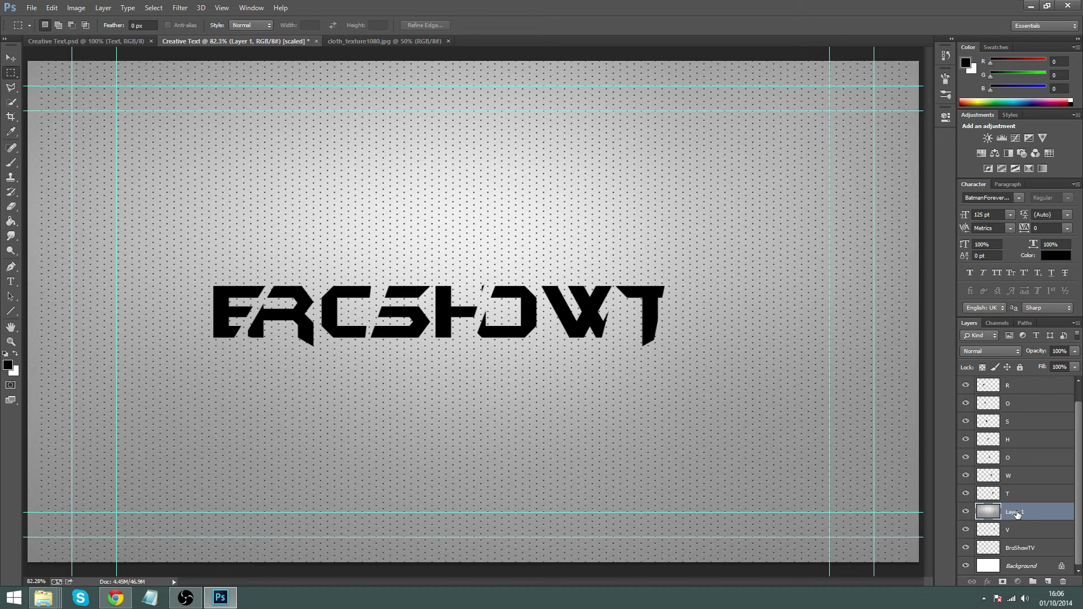
drag(1017, 513, 1028, 555)
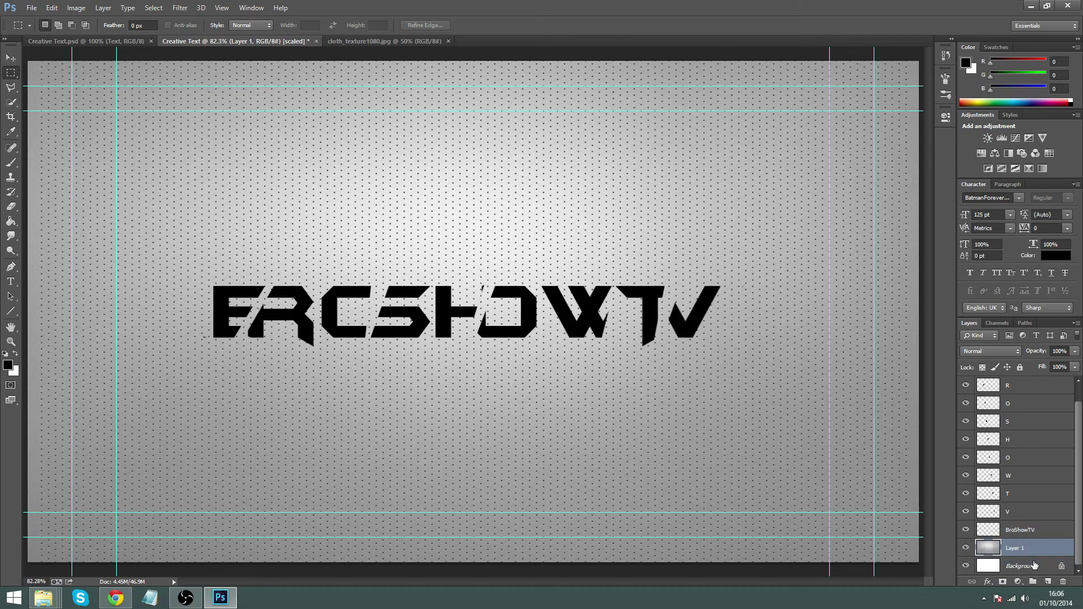
Convert the locked Background into a regular layer named Layer 0.
click(1035, 566)
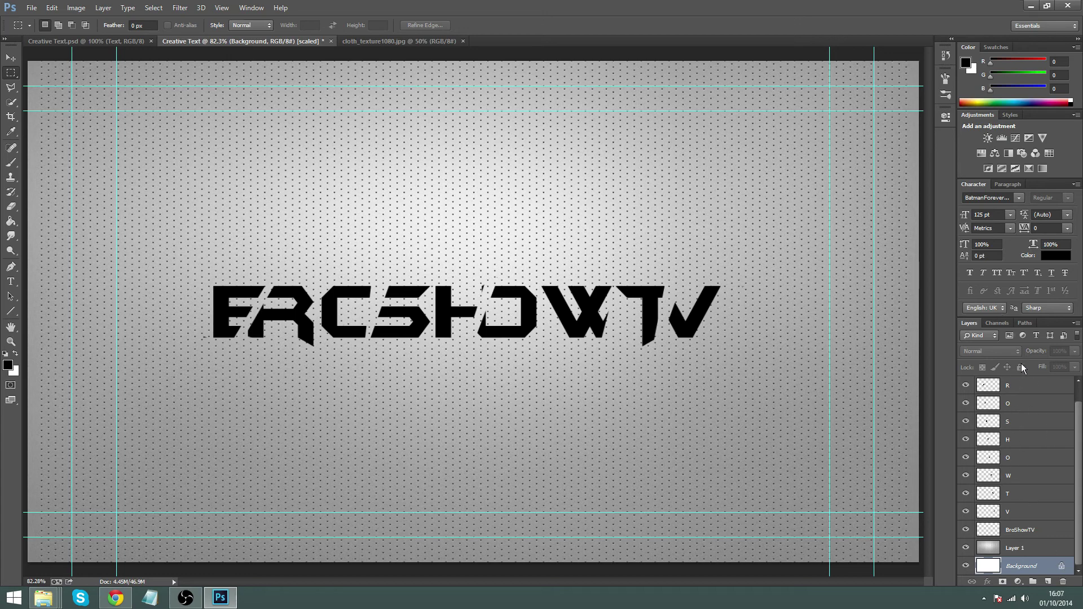
double_click(1036, 567)
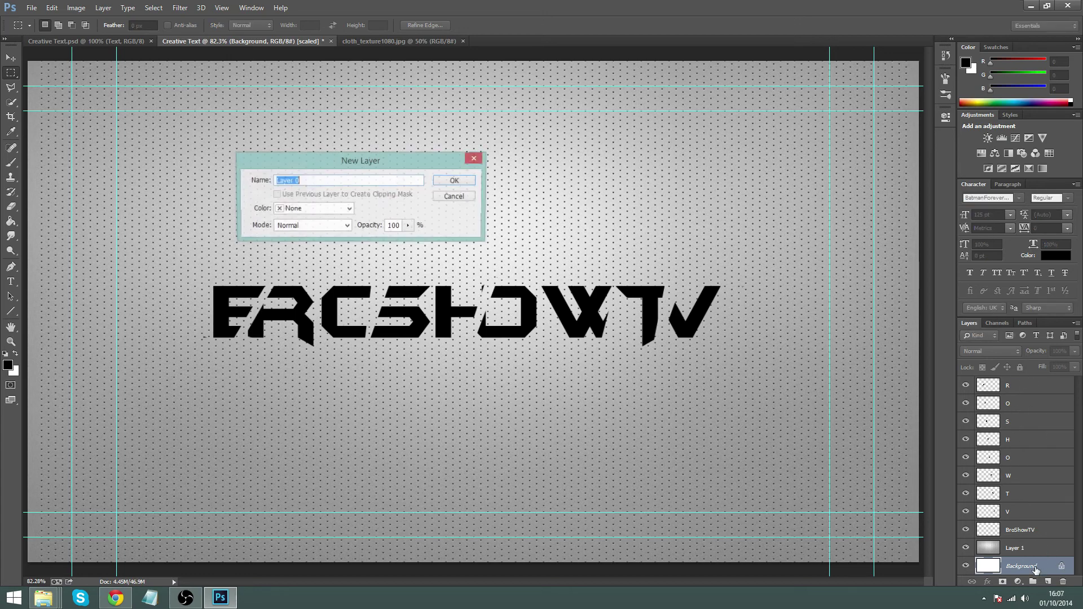
click(454, 181)
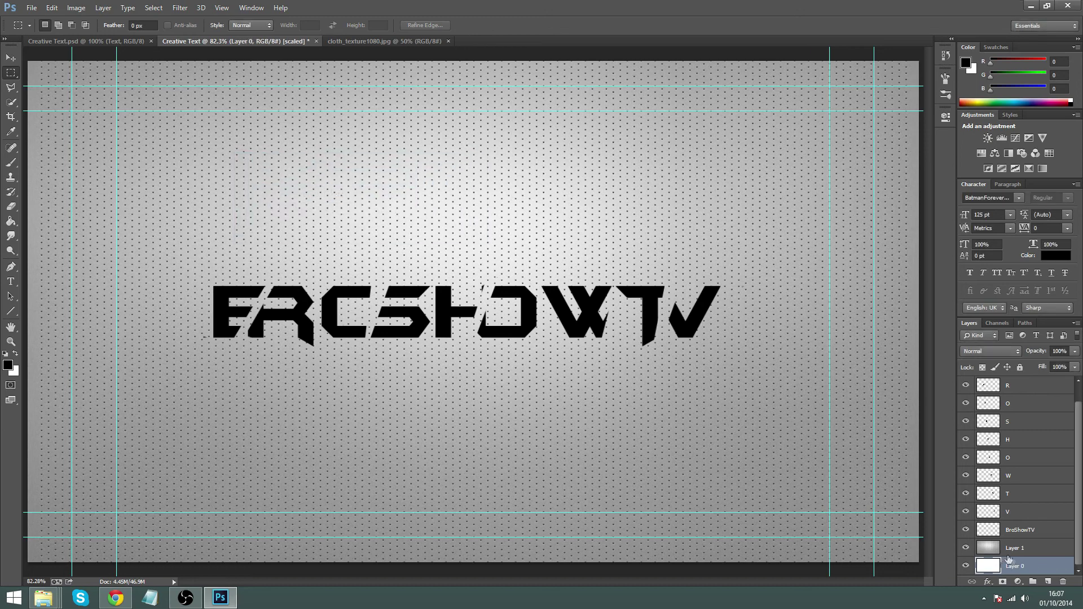
click(1042, 551)
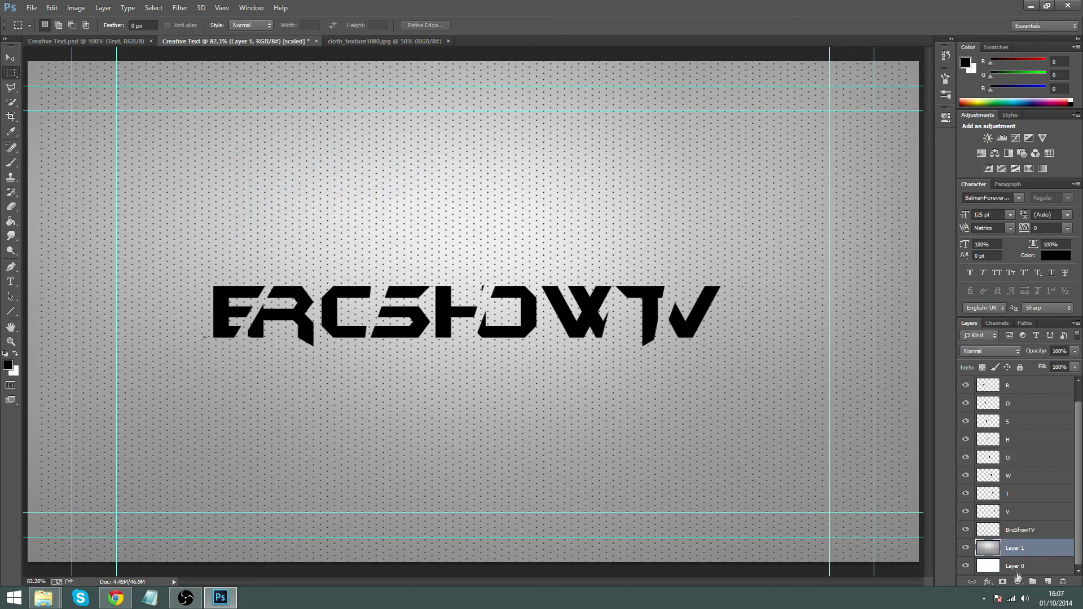
key(ctrl+i)
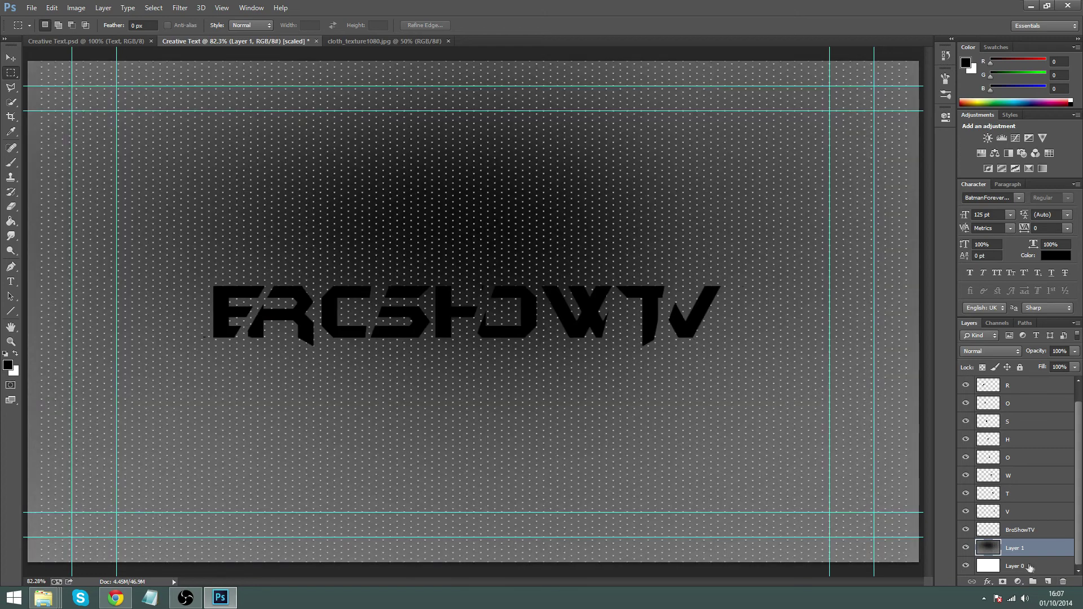
key(ctrl+z)
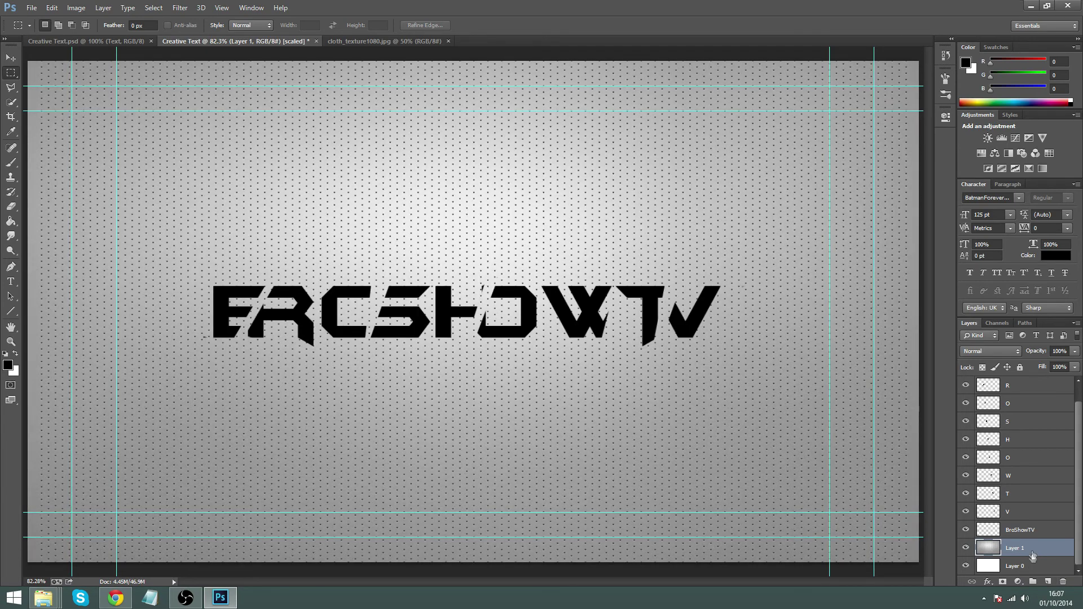
Try merging the white Layer 0 with the texture layer above it.
click(1024, 567)
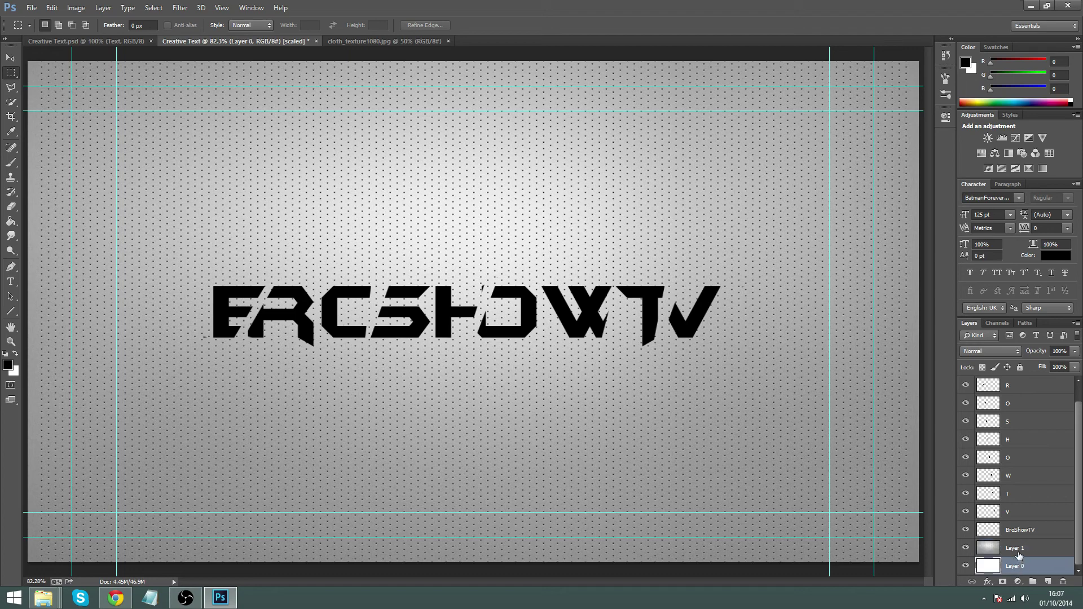
shift+click(1019, 556)
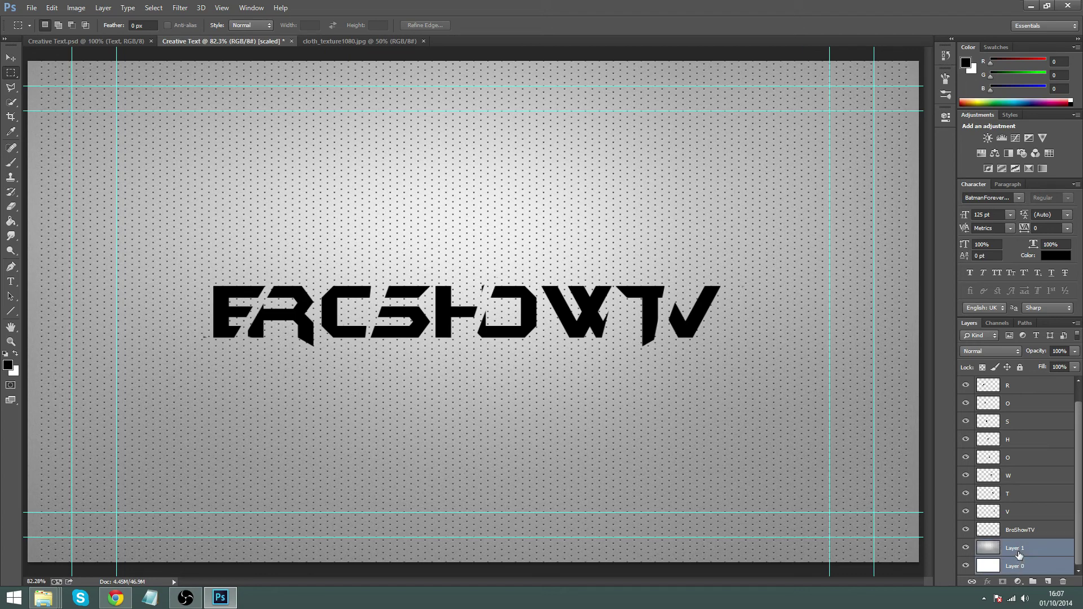
right_click(1021, 552)
click(974, 586)
right_click(1026, 548)
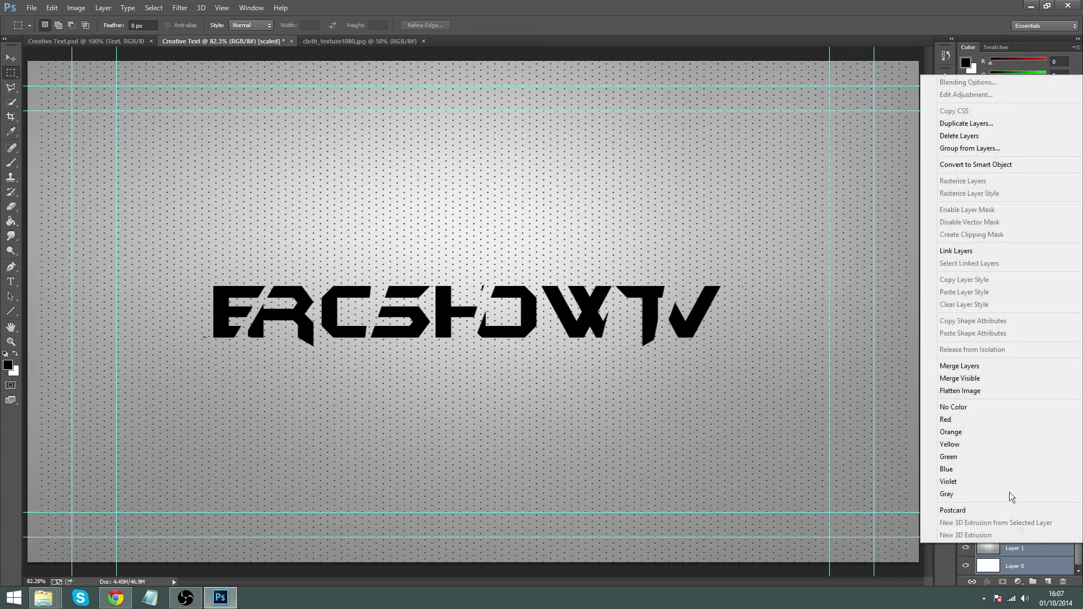
click(983, 371)
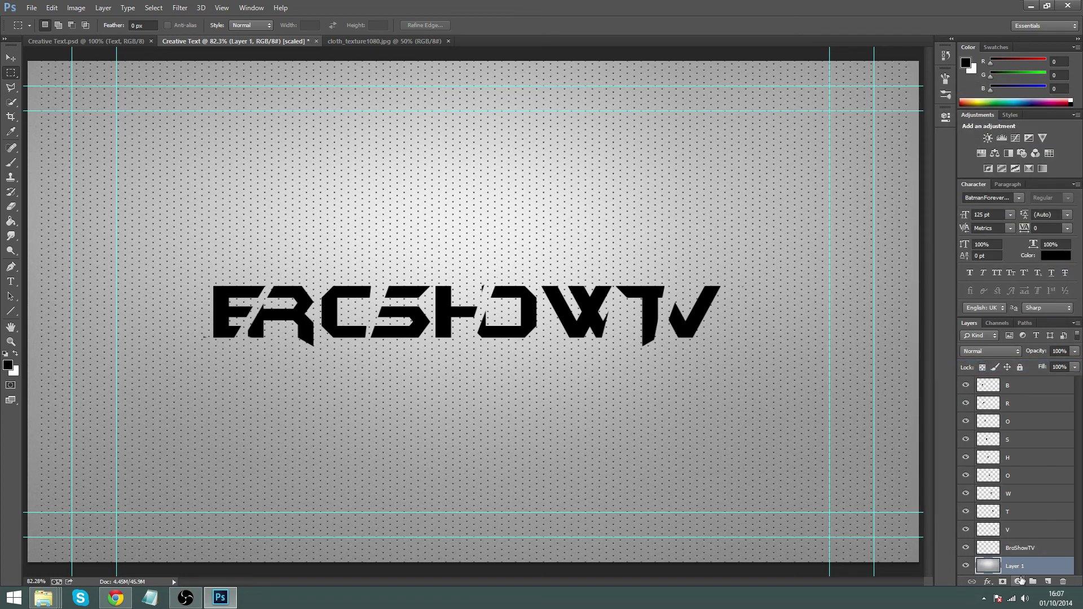
Undo the merge of the texture layer and the white base layer.
click(1016, 535)
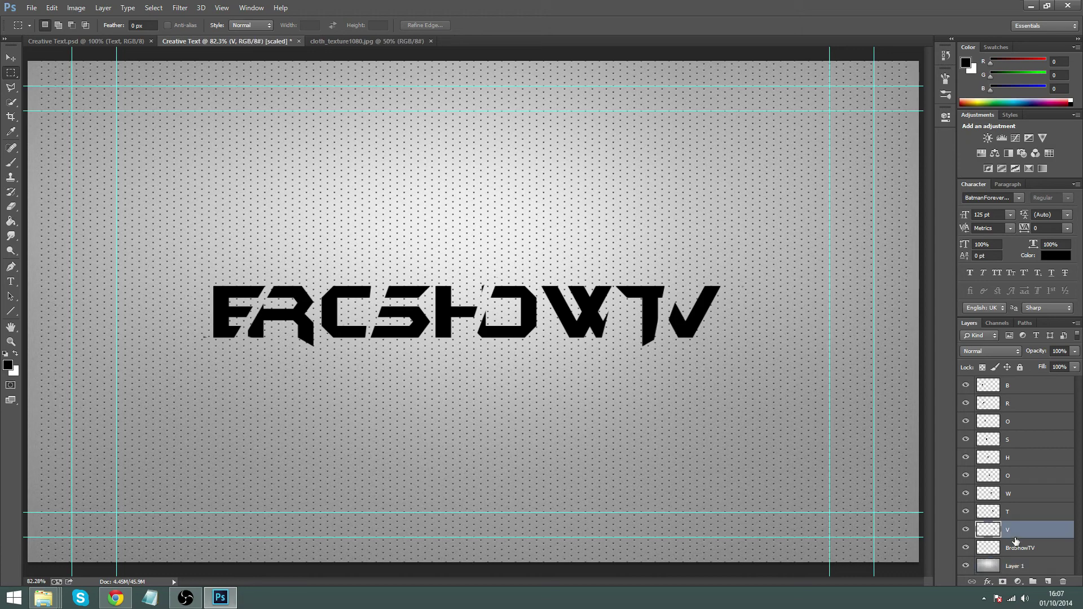
click(1016, 562)
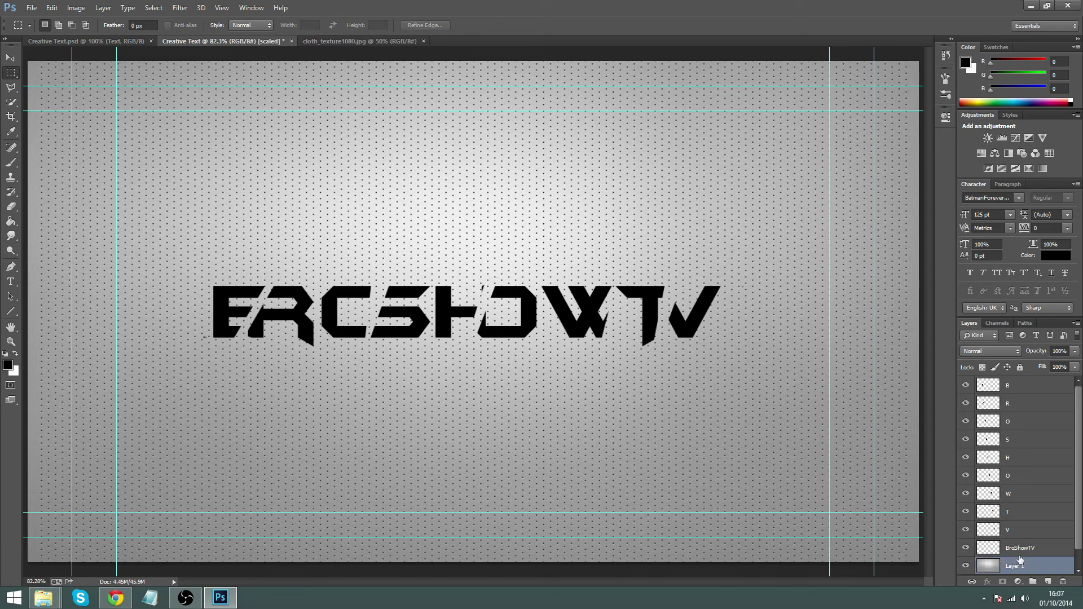
key(ctrl+alt+z)
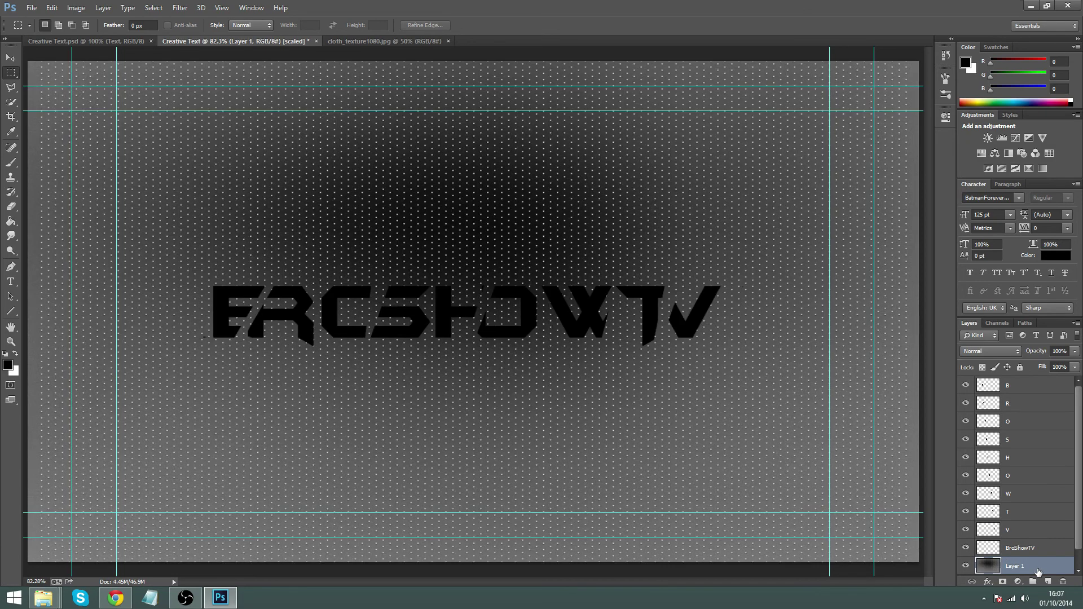
key(ctrl+alt+z)
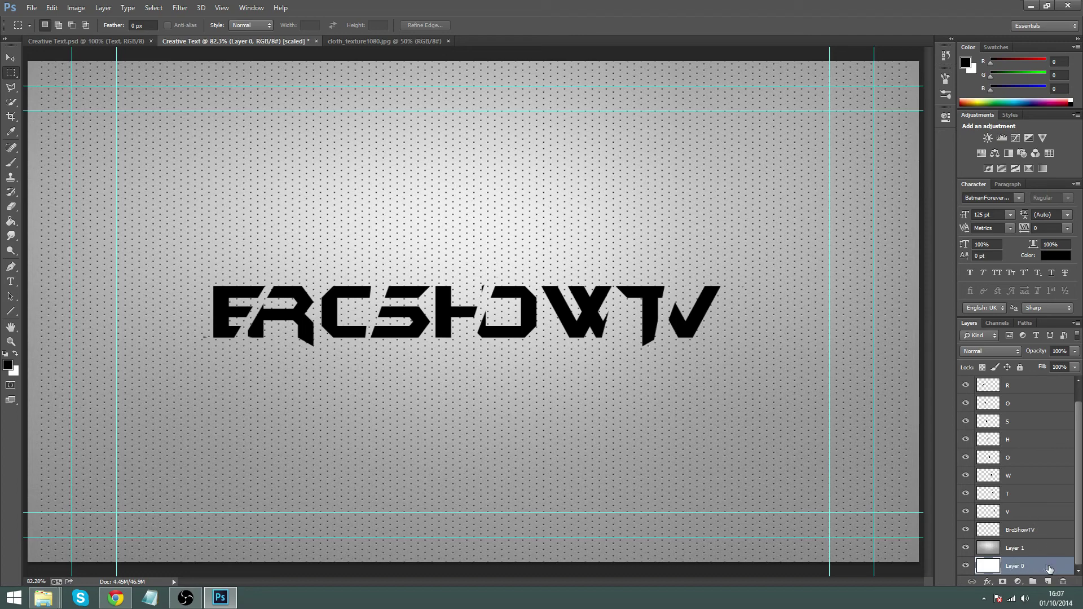
Merge Layer 1 and Layer 0 into a single background layer and lock it completely.
click(1047, 558)
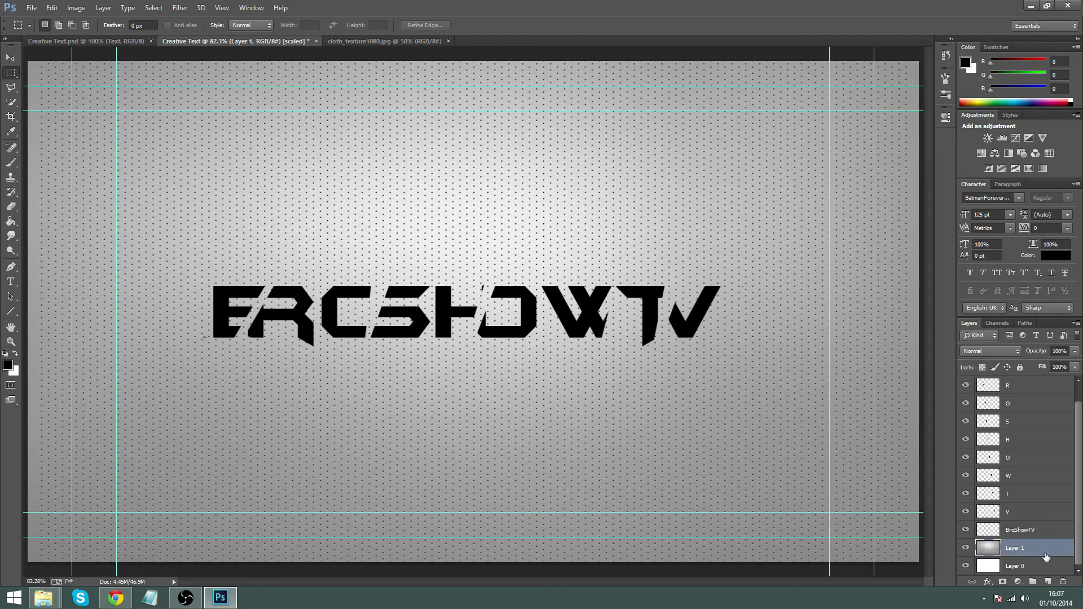
shift+click(1025, 569)
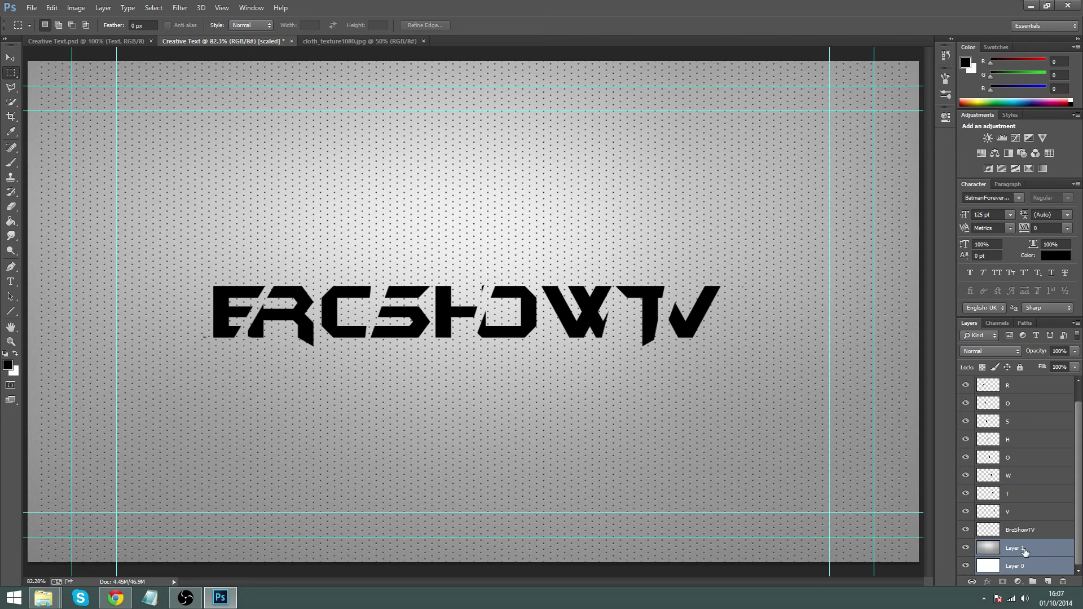
right_click(1025, 552)
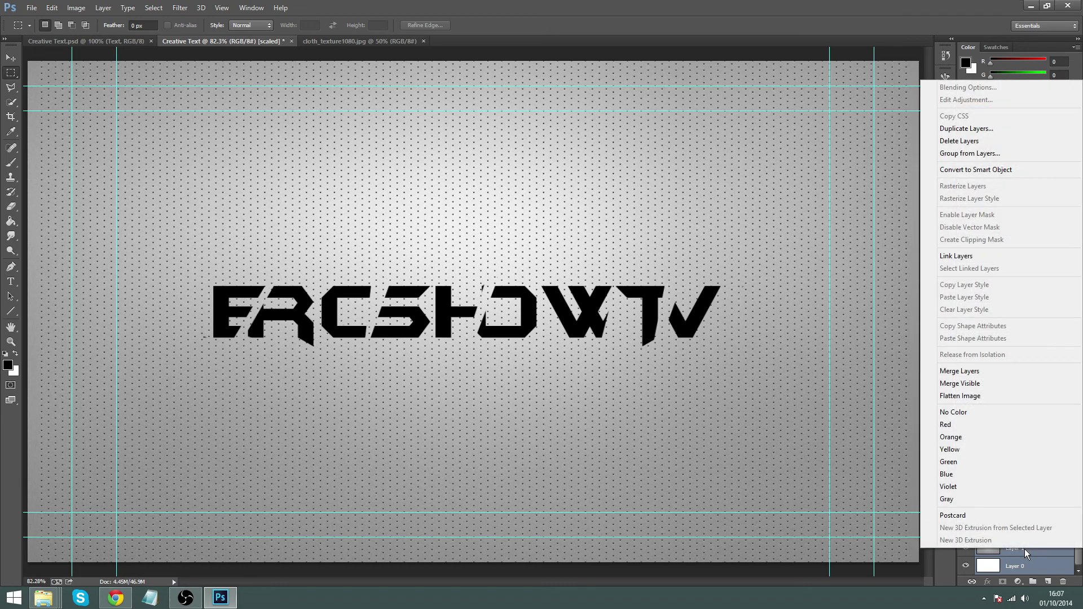
click(973, 373)
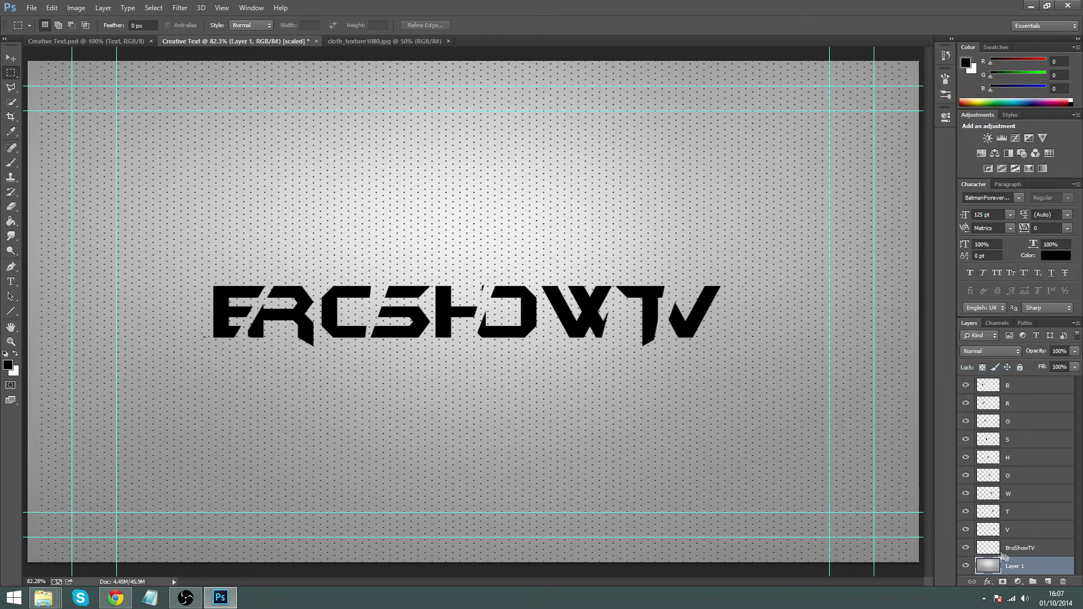
click(1020, 368)
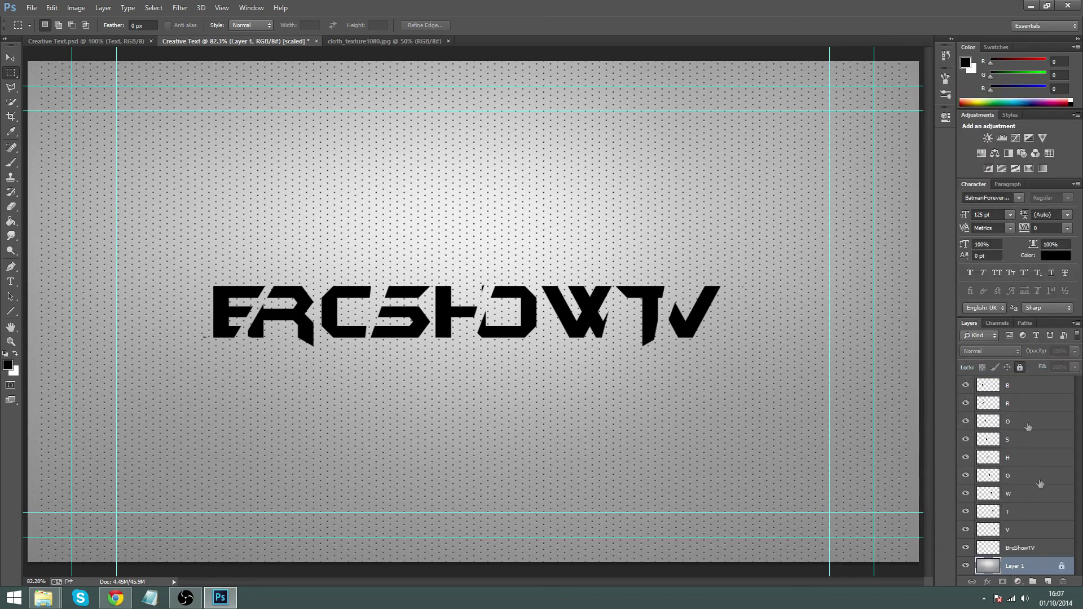
Toggle the BroShowTV layer's visibility off and on to check what it contributes to the design.
click(1018, 549)
click(966, 548)
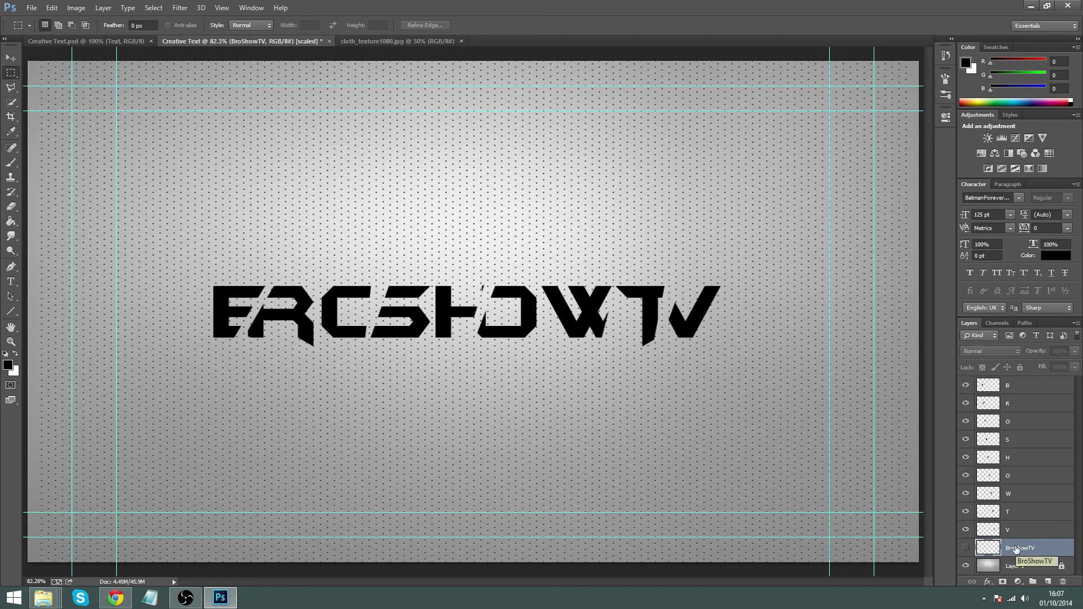
click(967, 549)
click(966, 548)
click(966, 548)
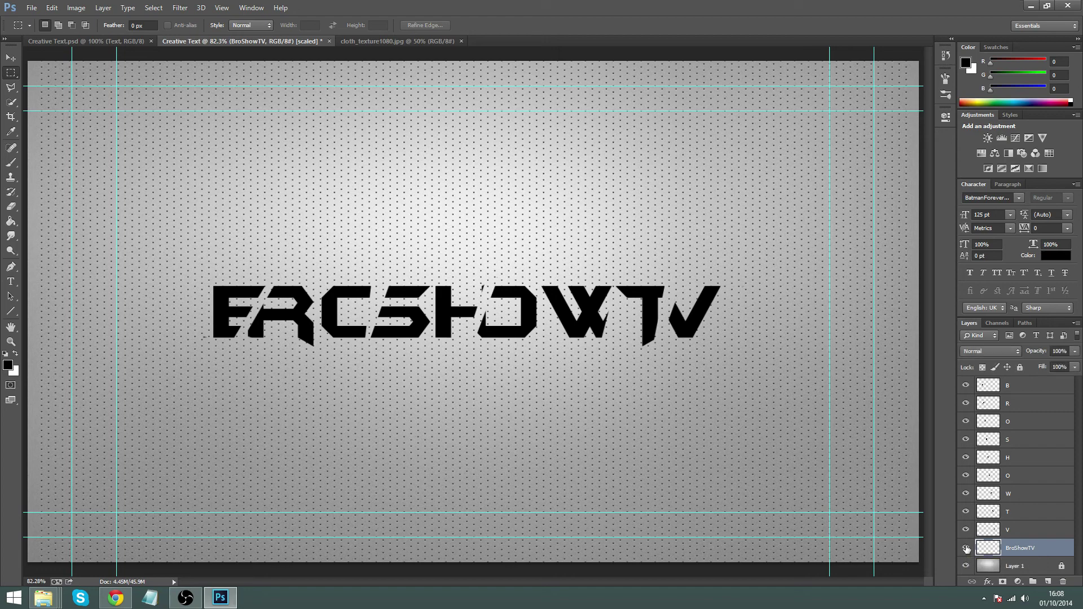
Check the BroShowTV layer's visibility and delete that layer from beneath the separate letter layers.
click(966, 549)
click(966, 549)
key(Delete)
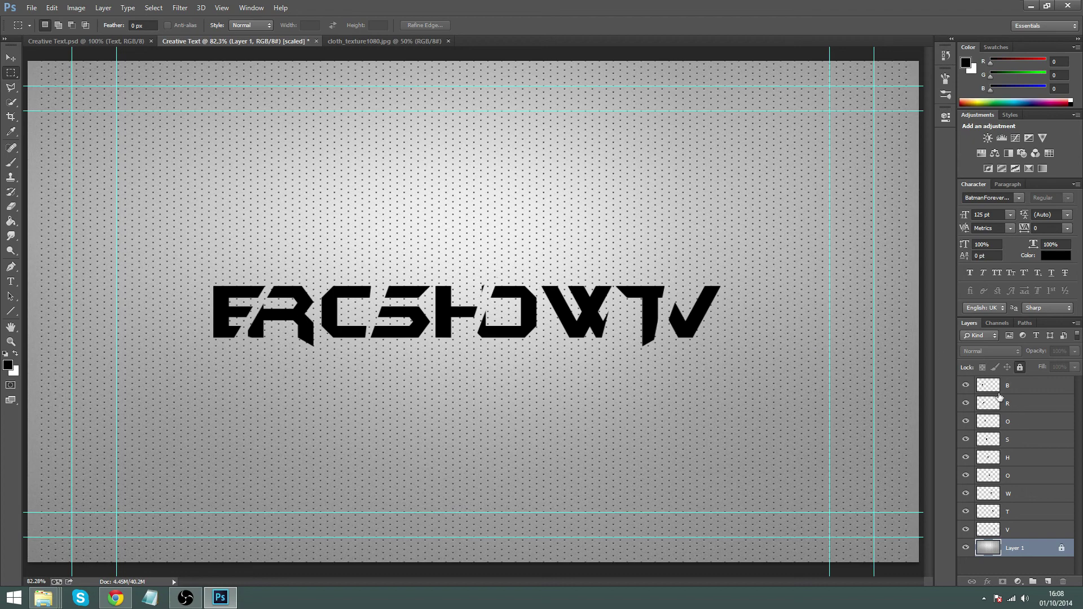
Open Cosmos_by_Pantoja.jpg and copy the whole image into the Creative Text document above the B layer.
click(1015, 388)
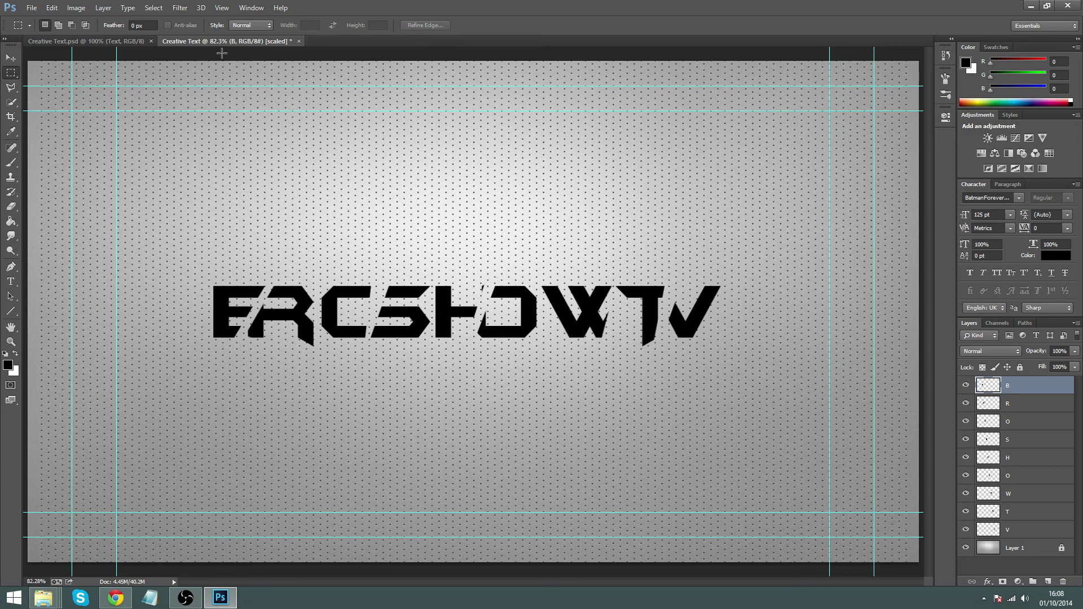
click(32, 8)
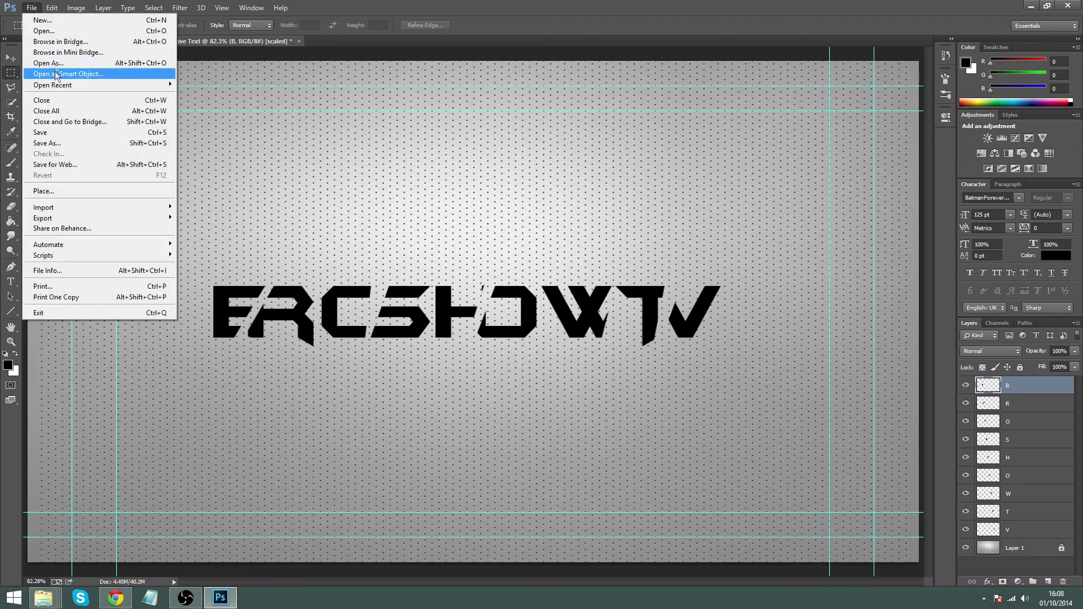
click(51, 35)
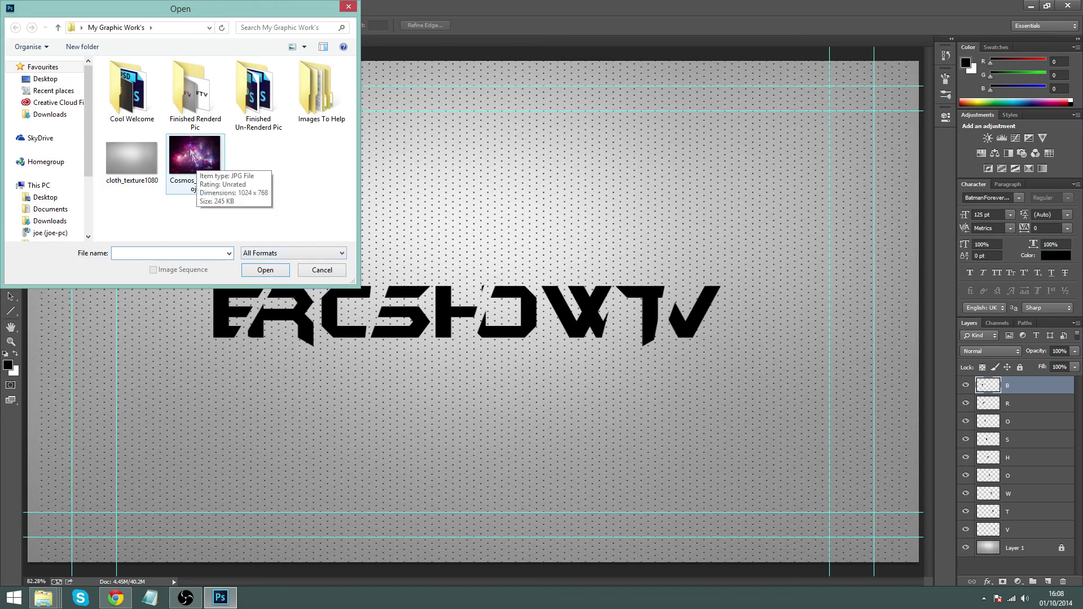
double_click(206, 172)
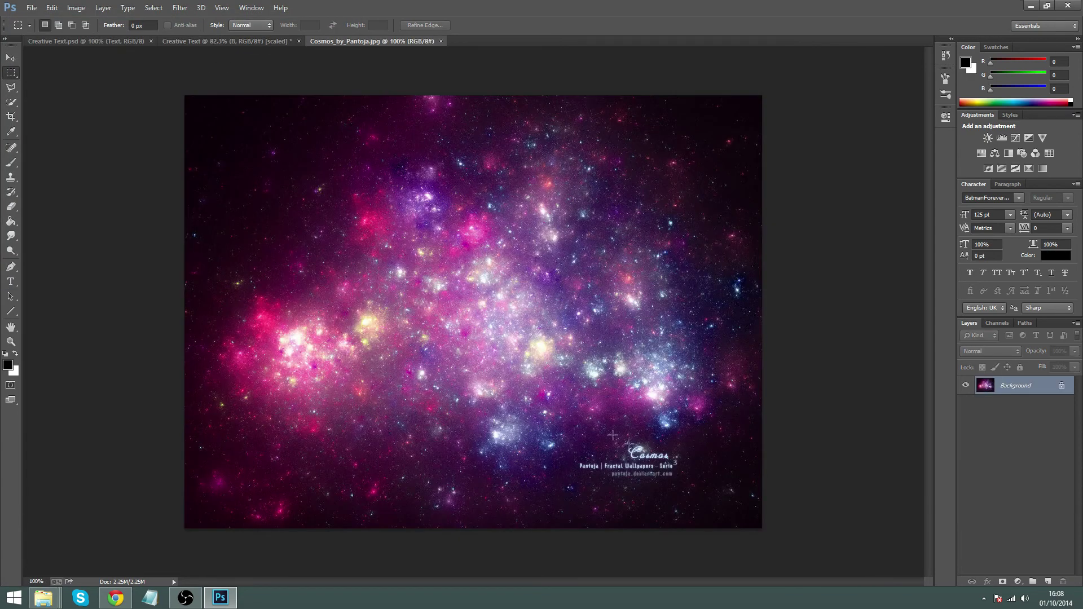
key(ctrl+a)
click(249, 43)
key(ctrl+v)
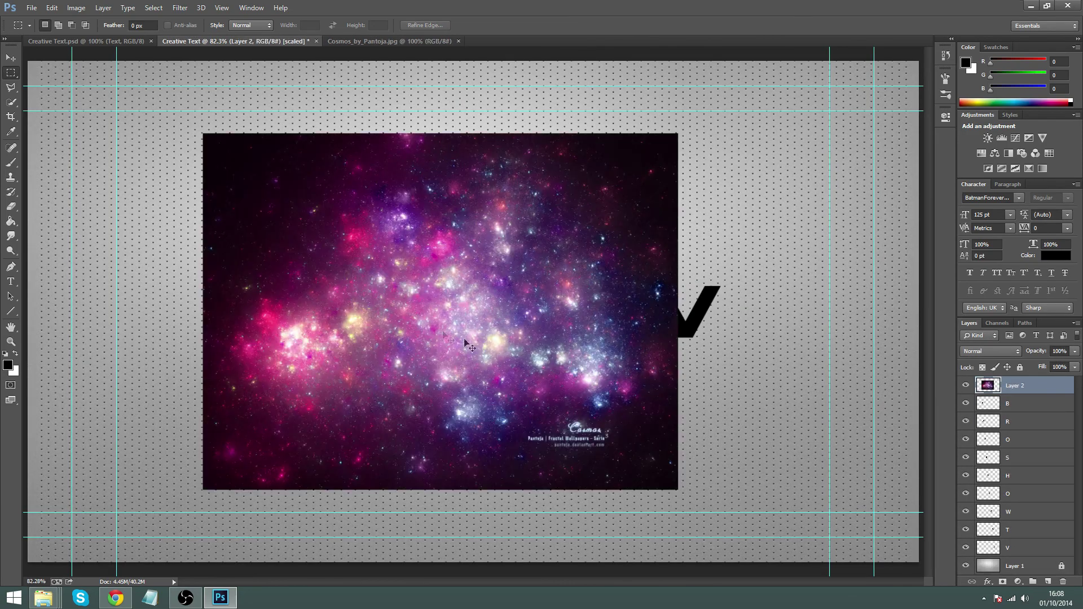
Enlarge the pasted cosmos image with Free Transform so it extends across the whole BroShowTV lettering.
key(ctrl+t)
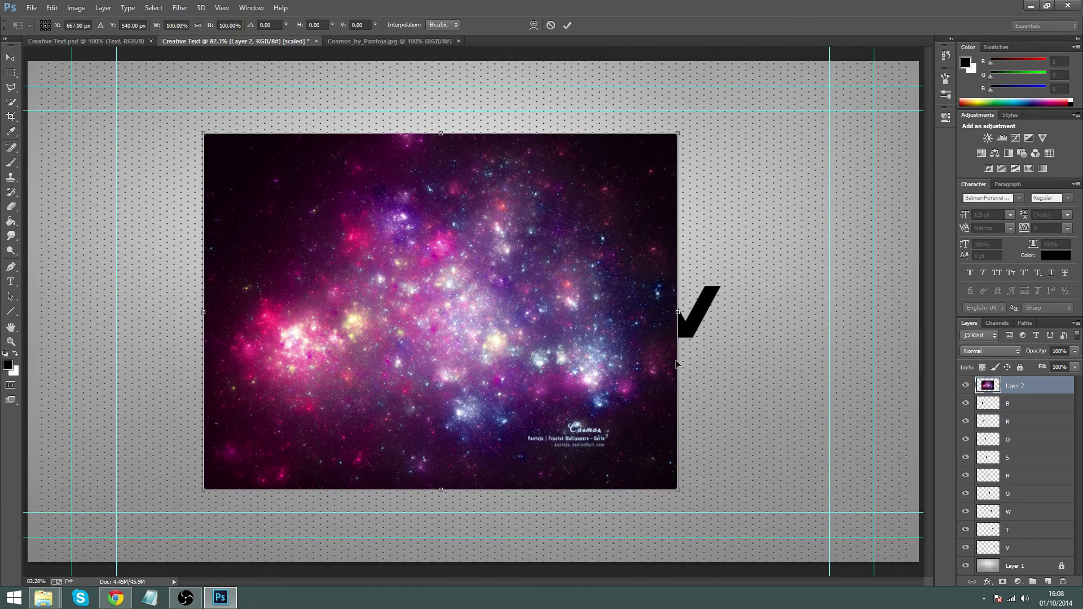
drag(680, 491, 726, 526)
key(Return)
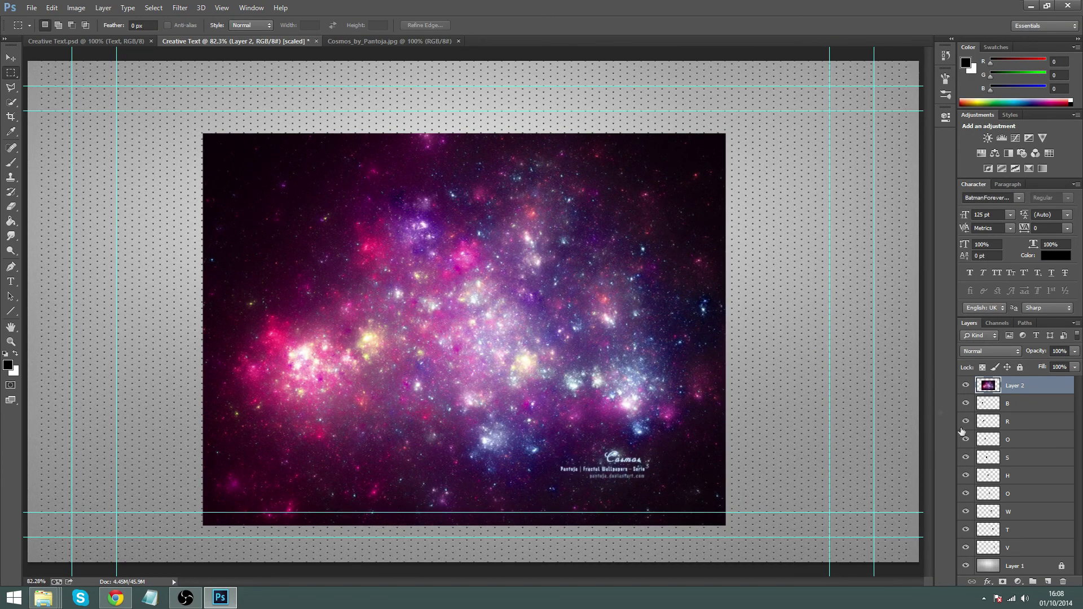
Try clipping the cosmos image to the single B letter layer, and release the clipping mask again.
right_click(1015, 386)
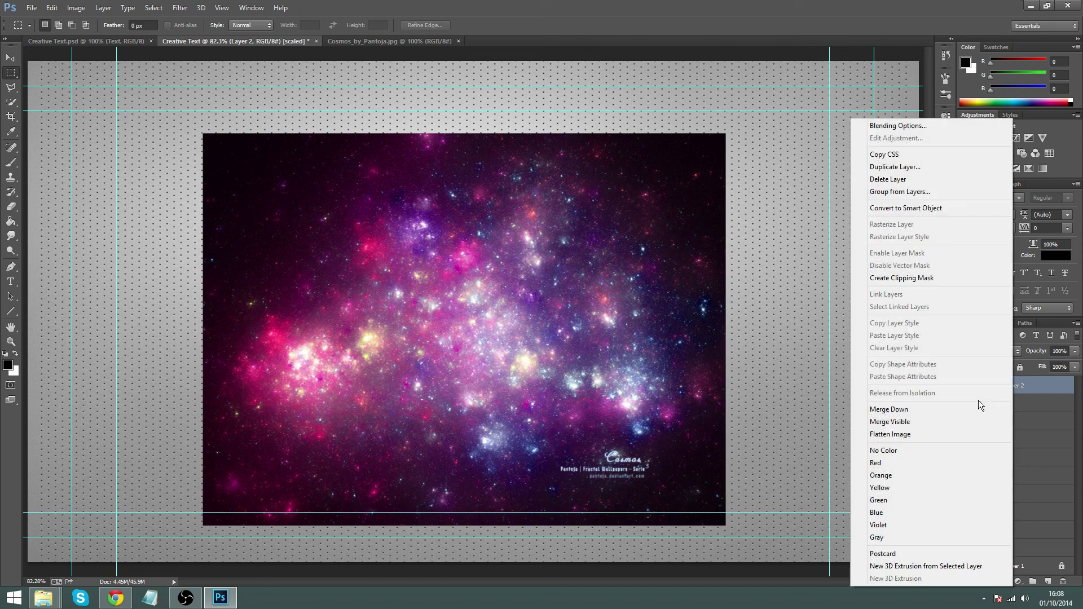
click(930, 278)
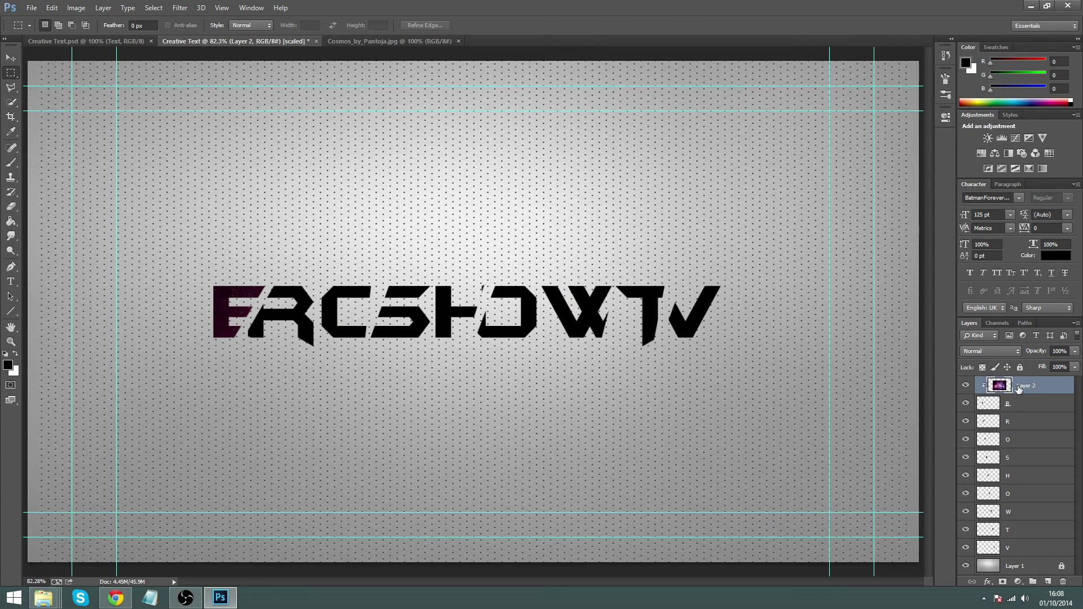
key(ctrl+alt+g)
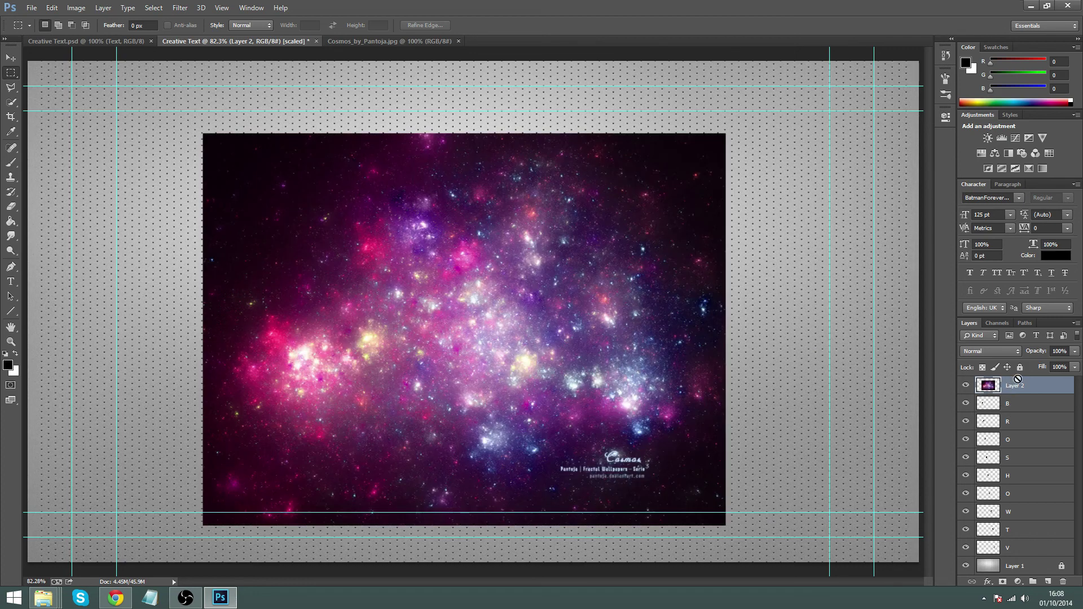
Merge all the letter layers from B through V into one text layer.
click(1009, 404)
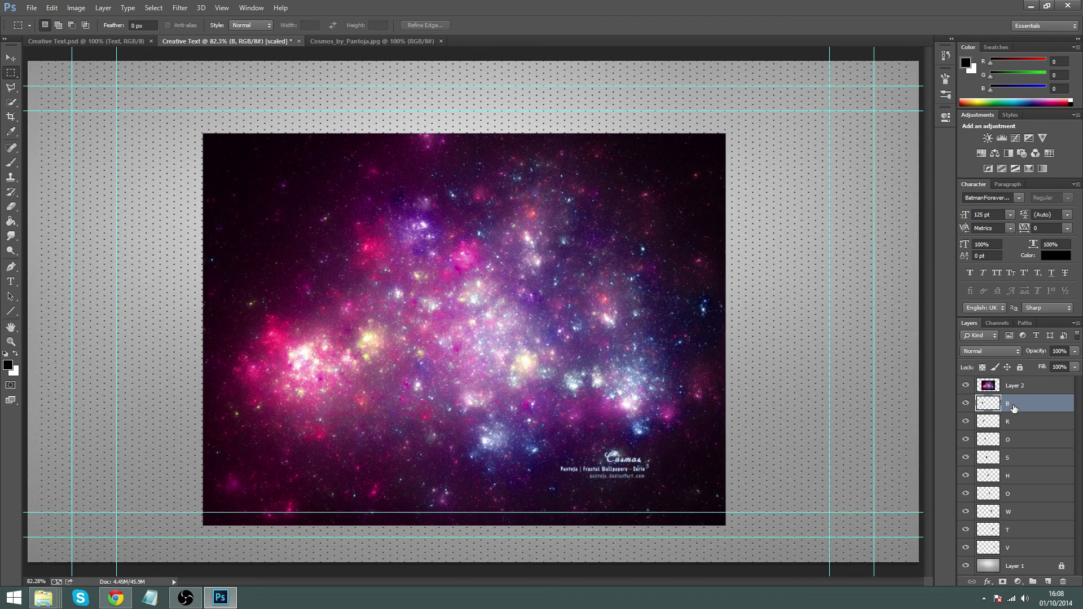
shift+click(1017, 547)
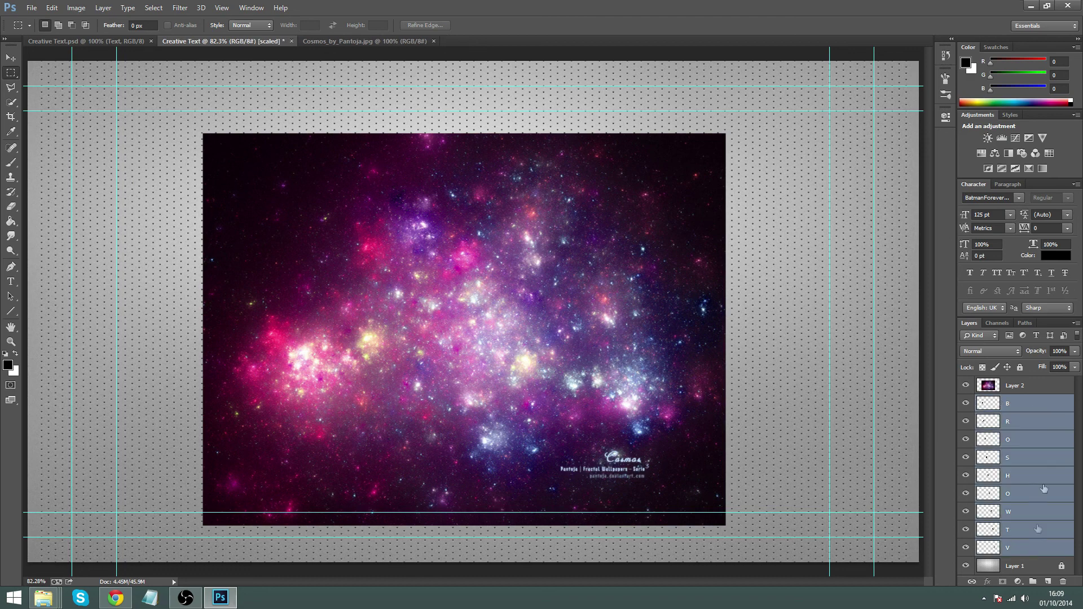
right_click(1014, 449)
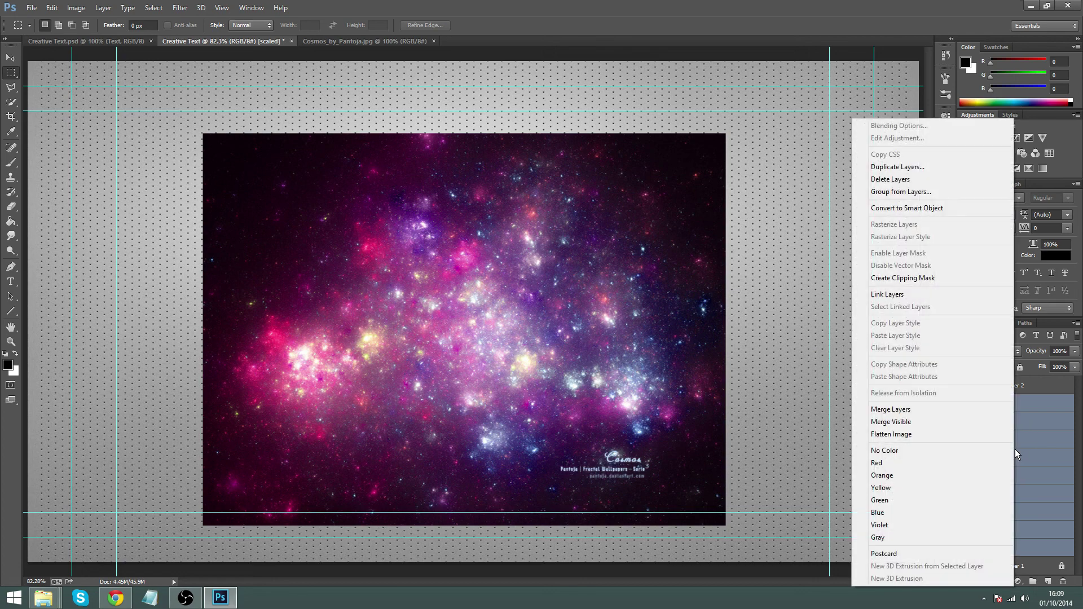
click(918, 410)
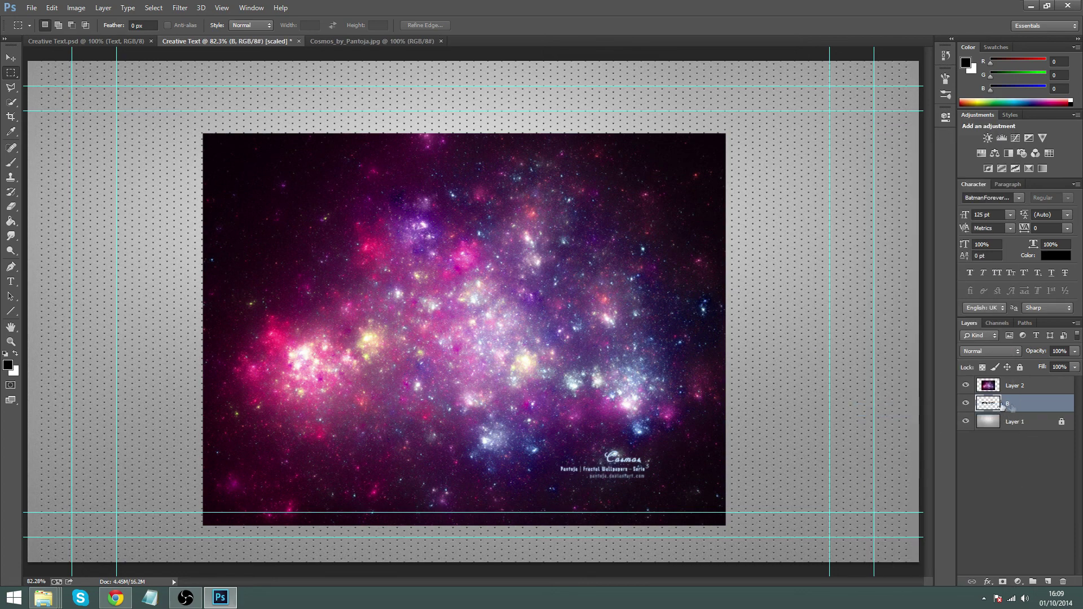
Create a clipping mask that confines the cosmos image on Layer 2 to the merged lettering.
click(1030, 386)
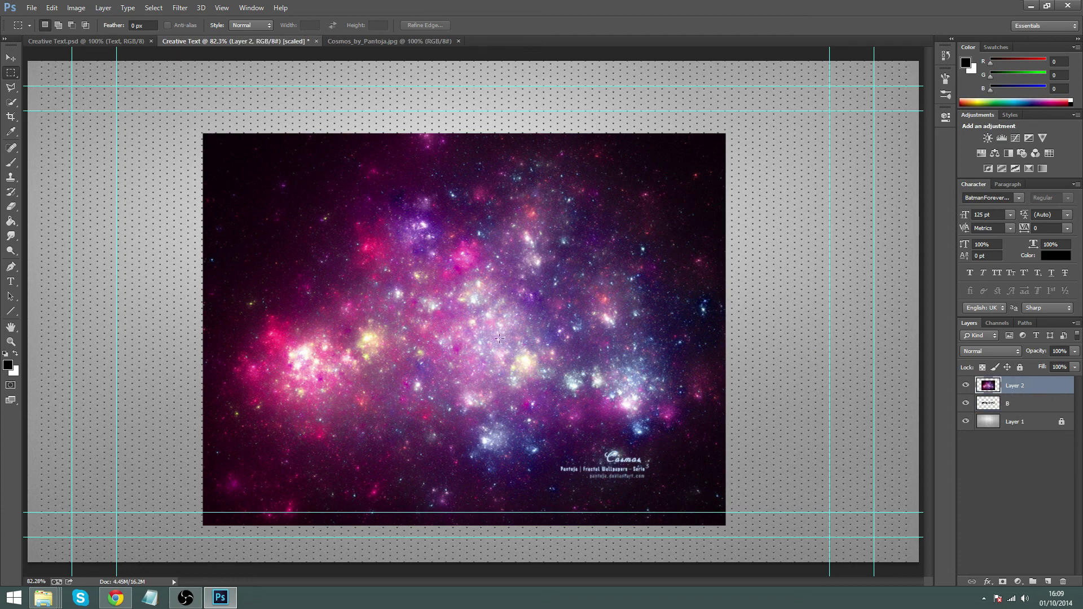
right_click(1014, 388)
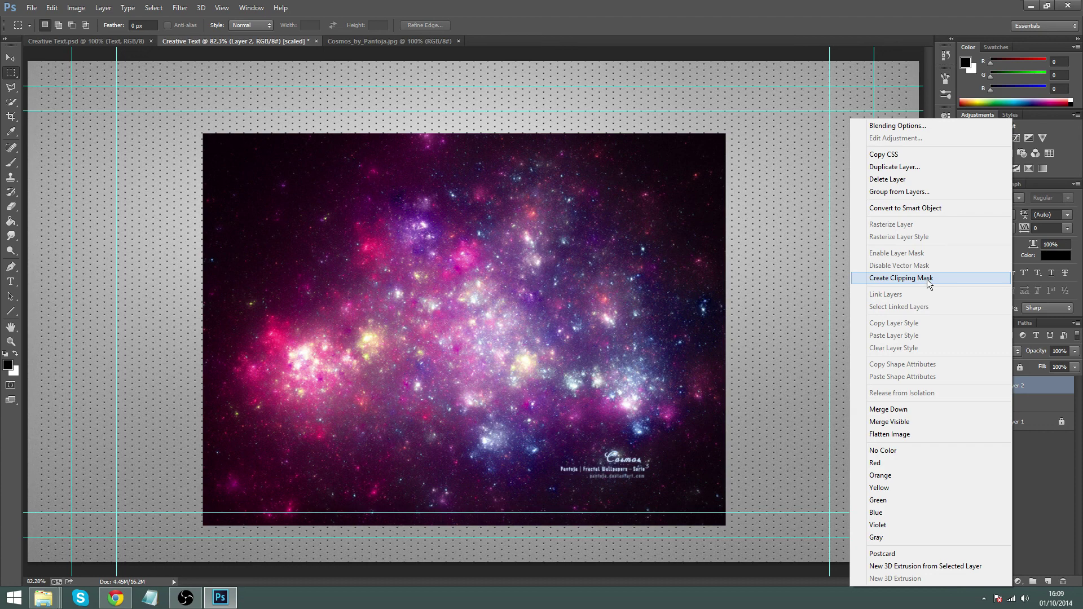
click(928, 278)
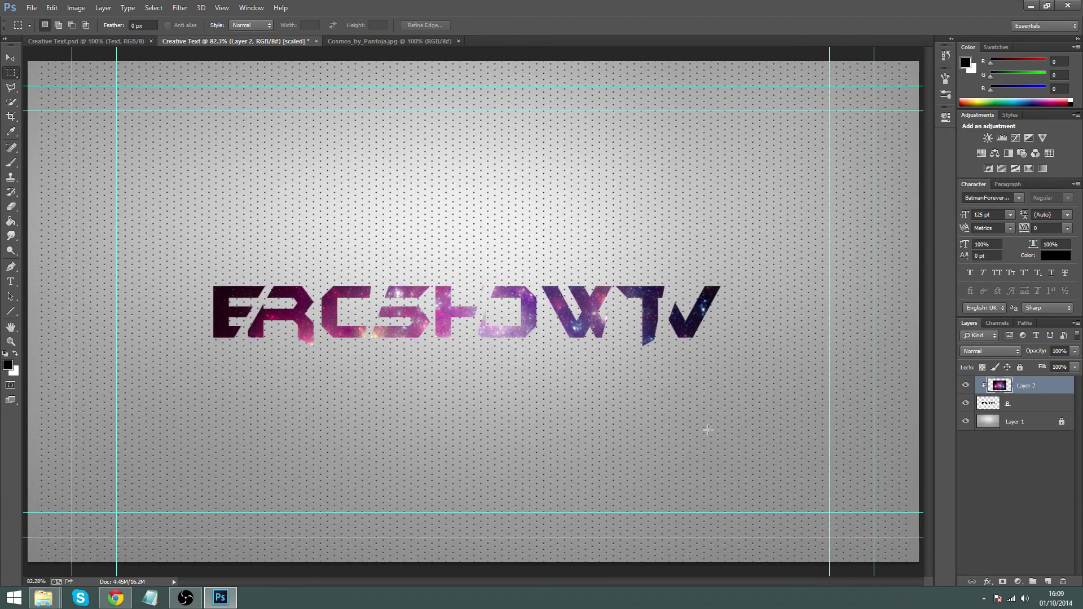
Reposition and resize the clipped cosmos image so its bright areas fill every letter through the final V.
key(ctrl+t)
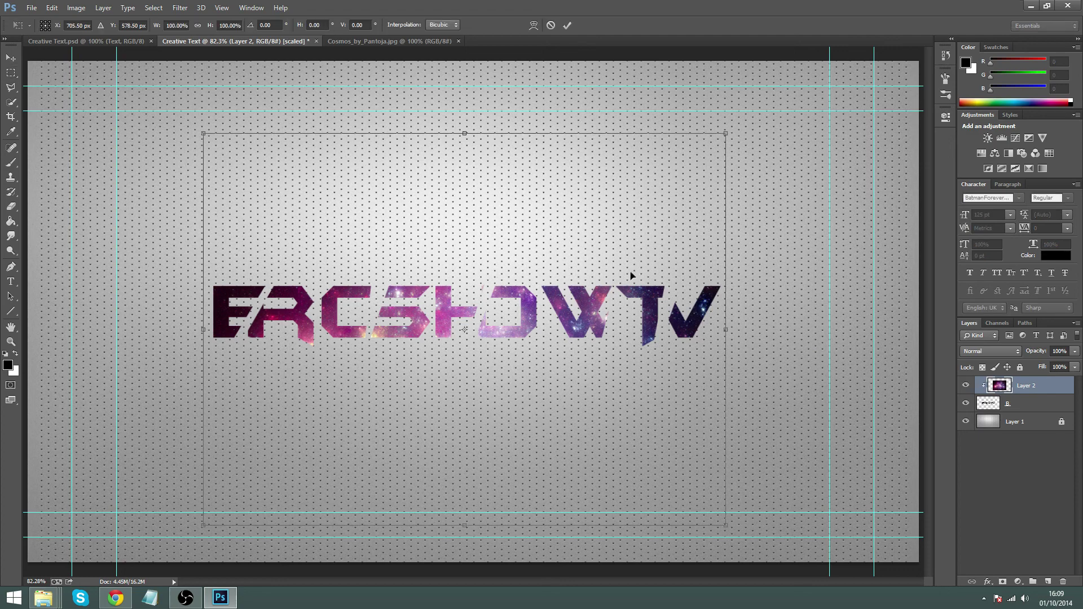
drag(587, 387, 553, 399)
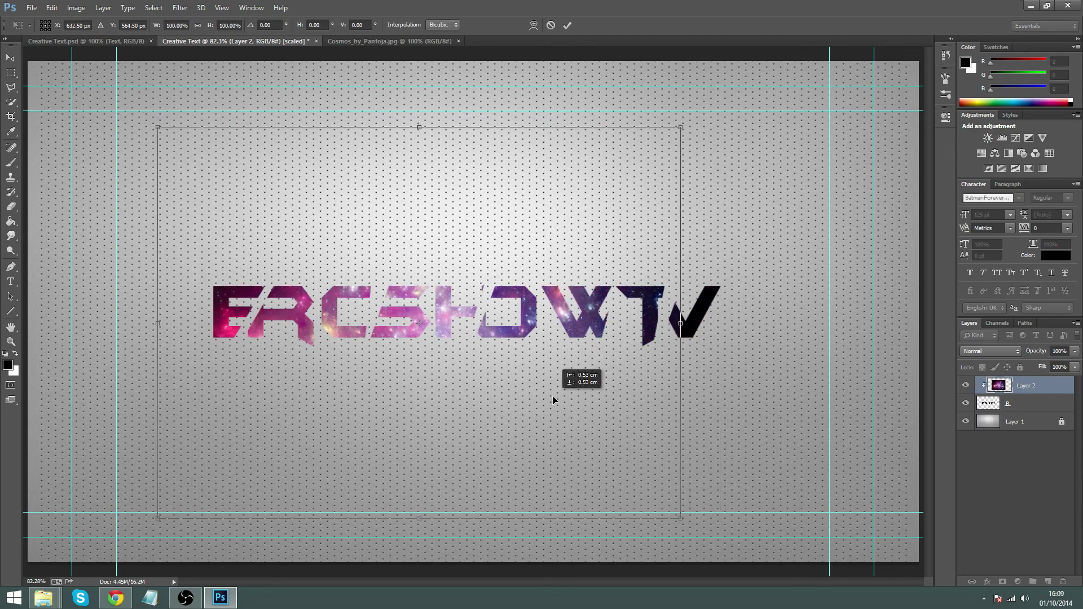
drag(680, 323, 683, 371)
key(Return)
key(m)
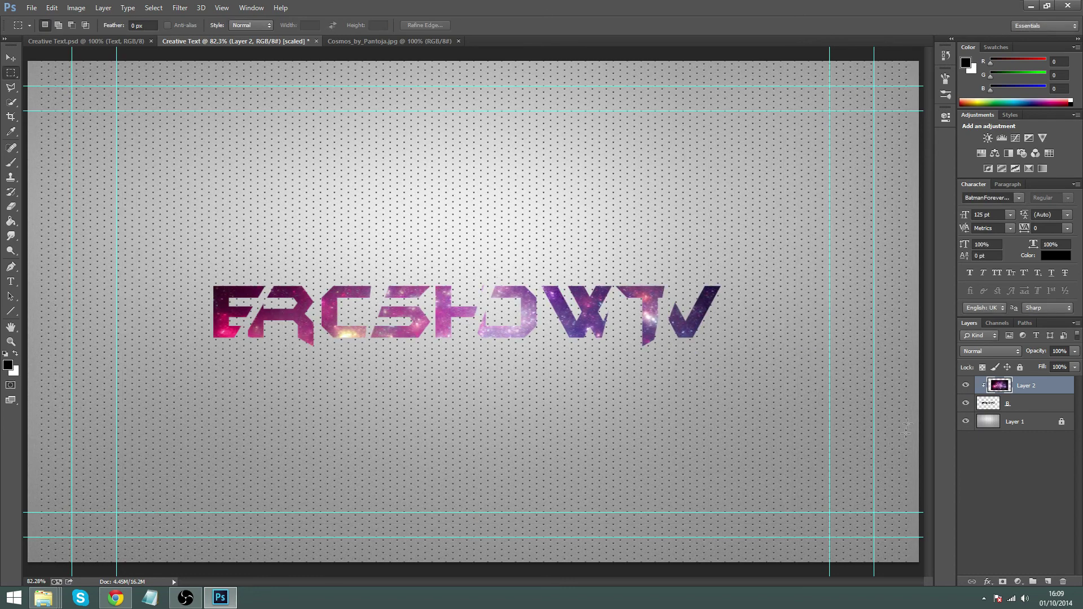
Merge the clipped cosmos image on Layer 2 down into the lettering layer.
click(1017, 404)
click(1030, 389)
right_click(1030, 389)
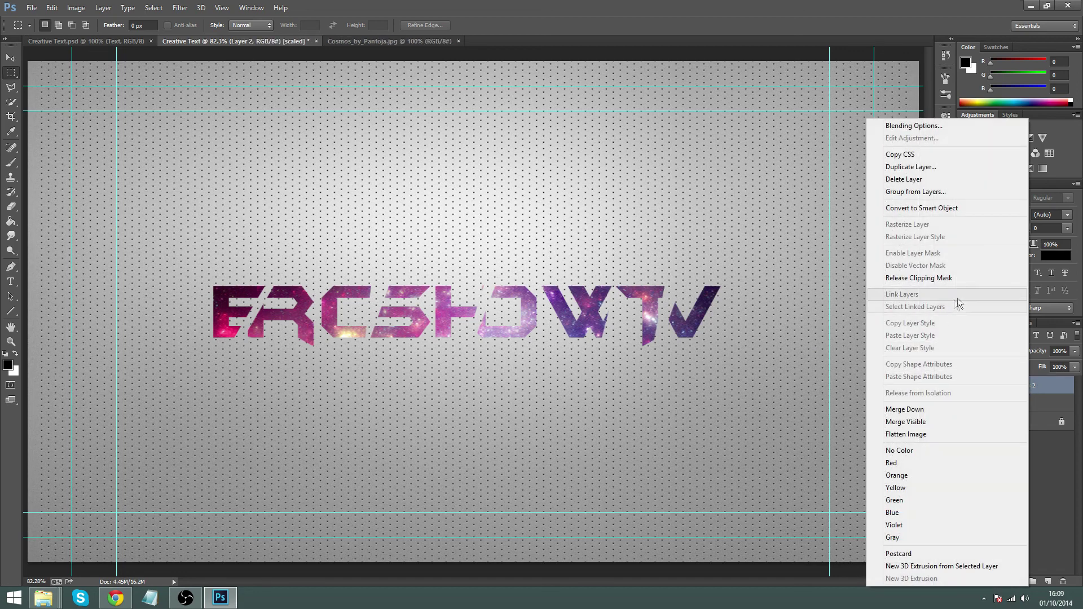
click(952, 410)
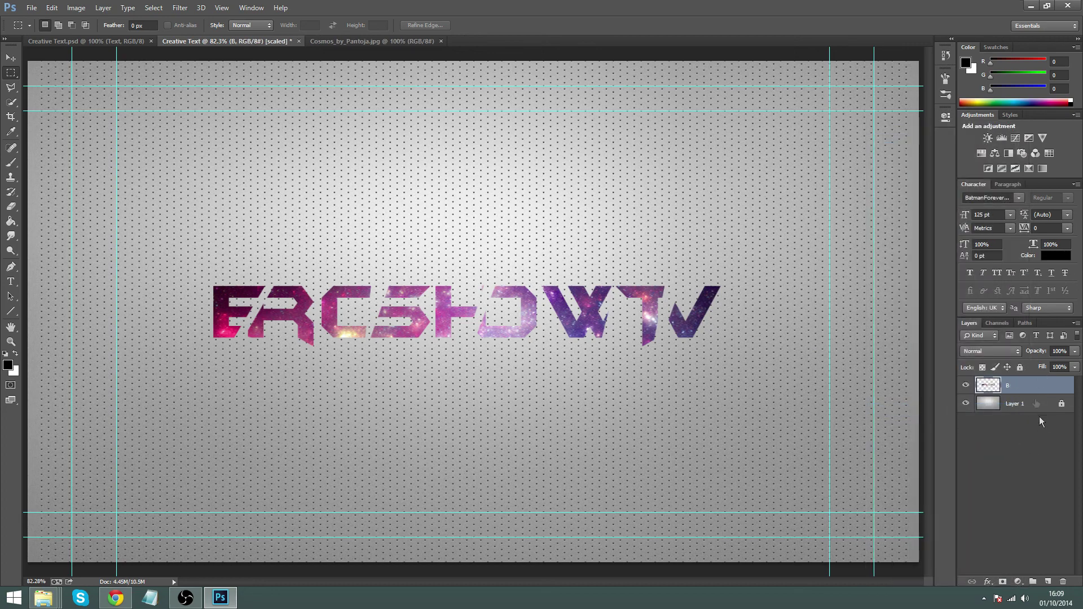
Unlock background Layer 1, merge the cosmos-filled lettering down into it, and check the merged layer's visibility.
right_click(1027, 388)
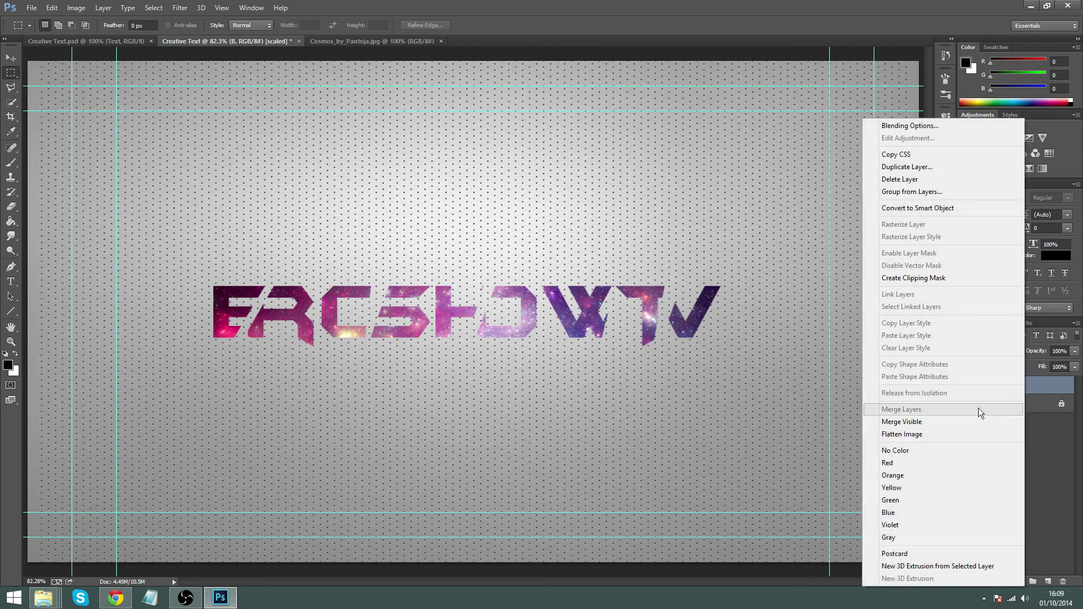
click(1054, 414)
click(1049, 405)
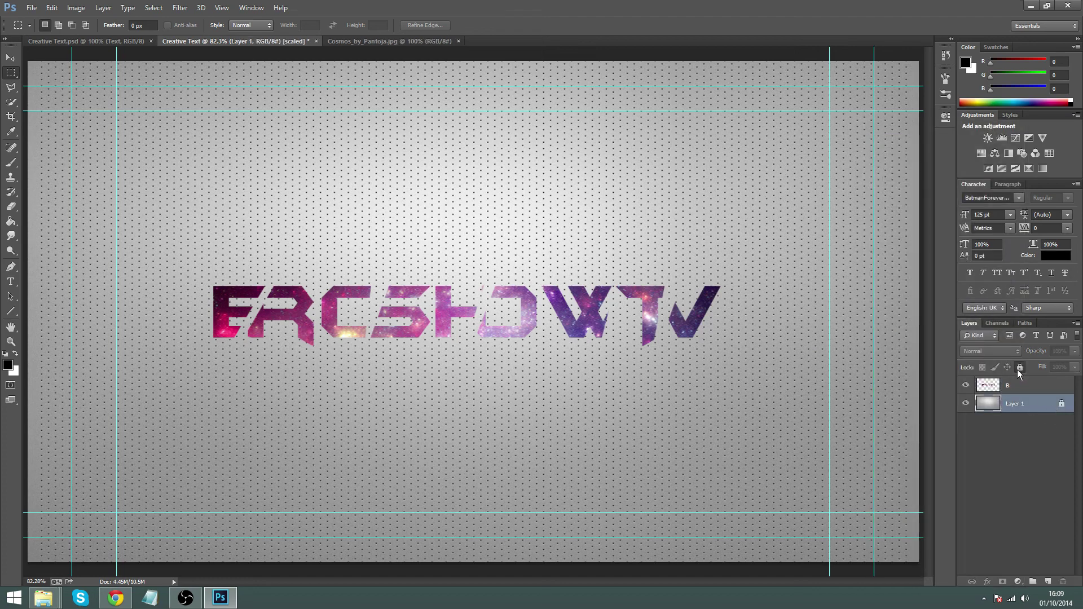
click(1022, 388)
right_click(1024, 389)
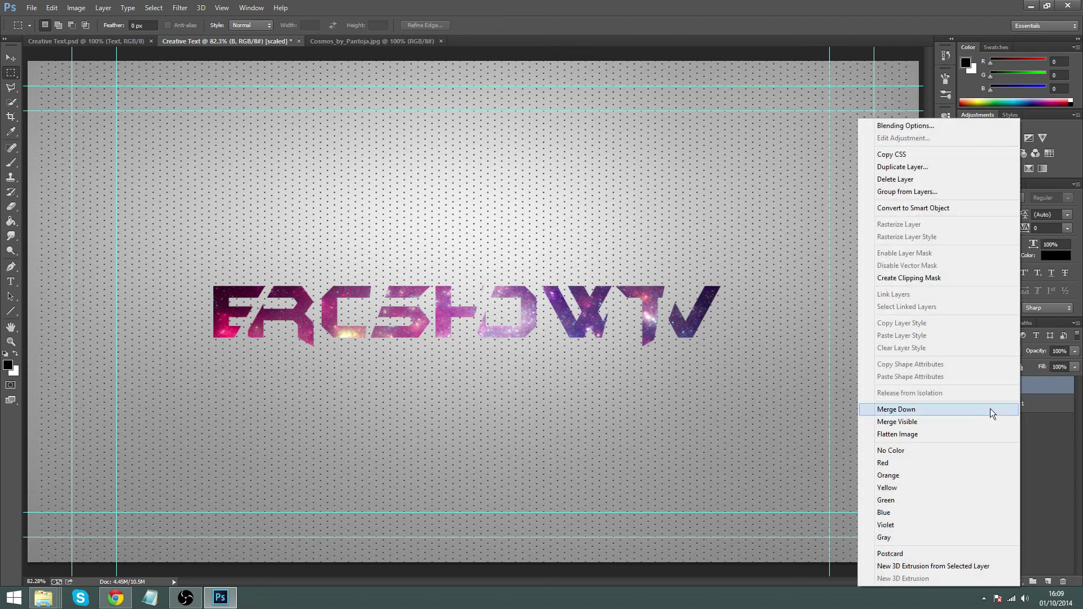
click(949, 410)
click(967, 386)
click(966, 385)
right_click(1022, 386)
key(Escape)
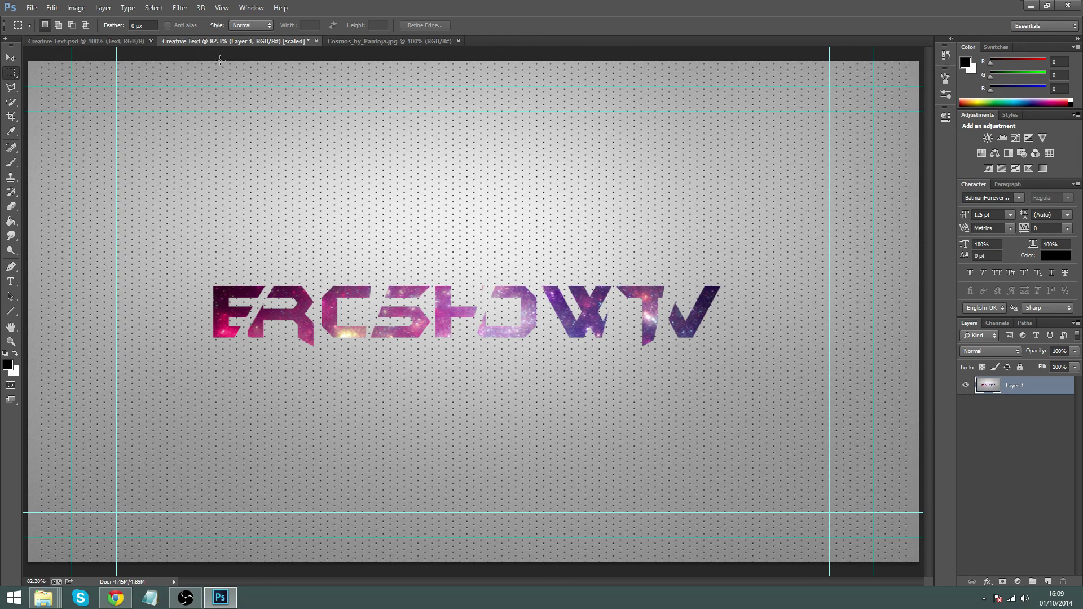
Close the Cosmos_by_Pantoja.jpg document and compare the new design with the earlier Creative Text.psd version.
click(458, 41)
click(134, 42)
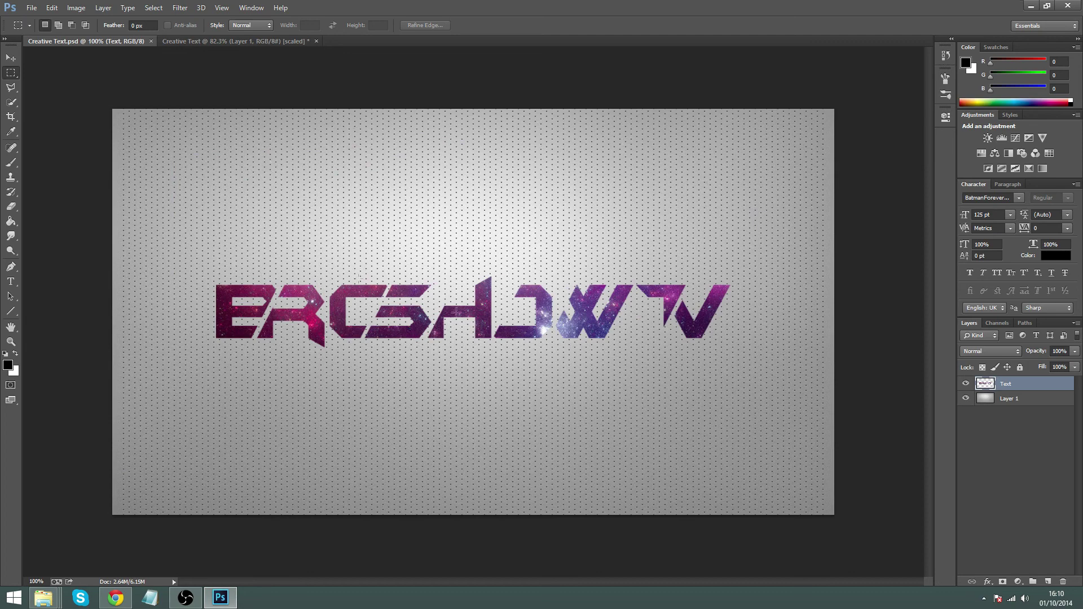
click(186, 42)
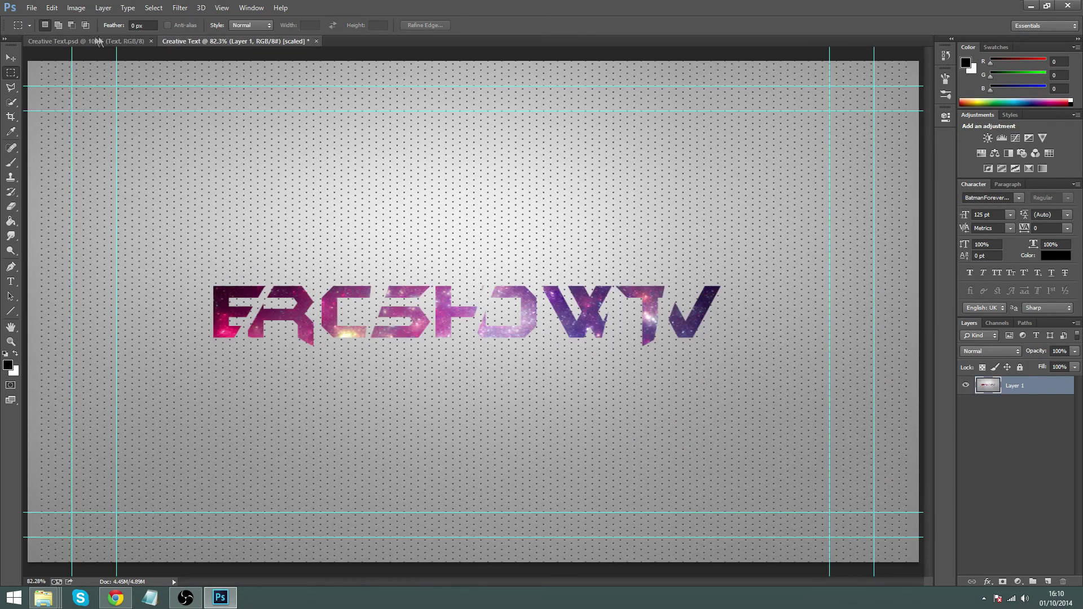